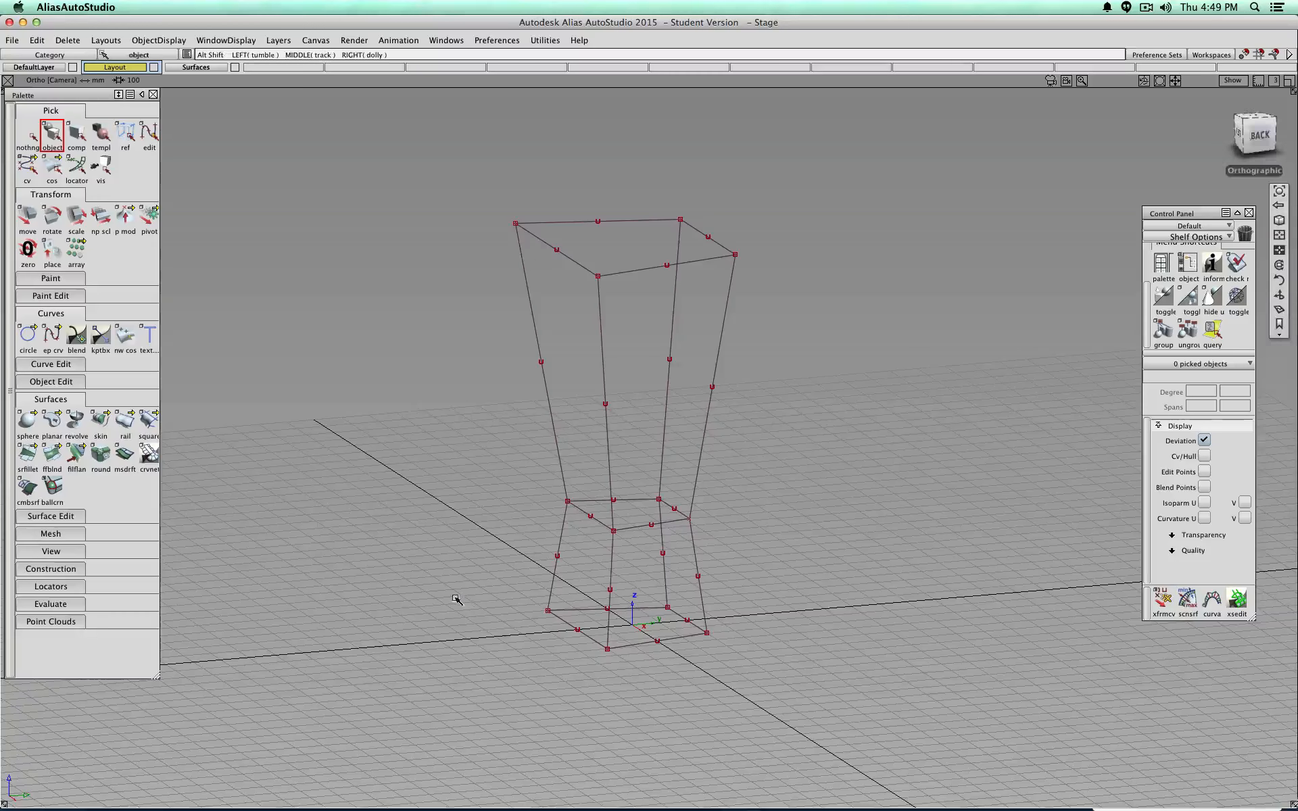
# Step: Build a square surface from the four boundary curves of the lower section on the front-left side of the wireframe
pyautogui.keyDown('alt'); pyautogui.keyDown('shift'); pyautogui.moveTo(454, 600); pyautogui.dragTo(533, 639); pyautogui.keyUp('shift'); pyautogui.keyUp('alt')
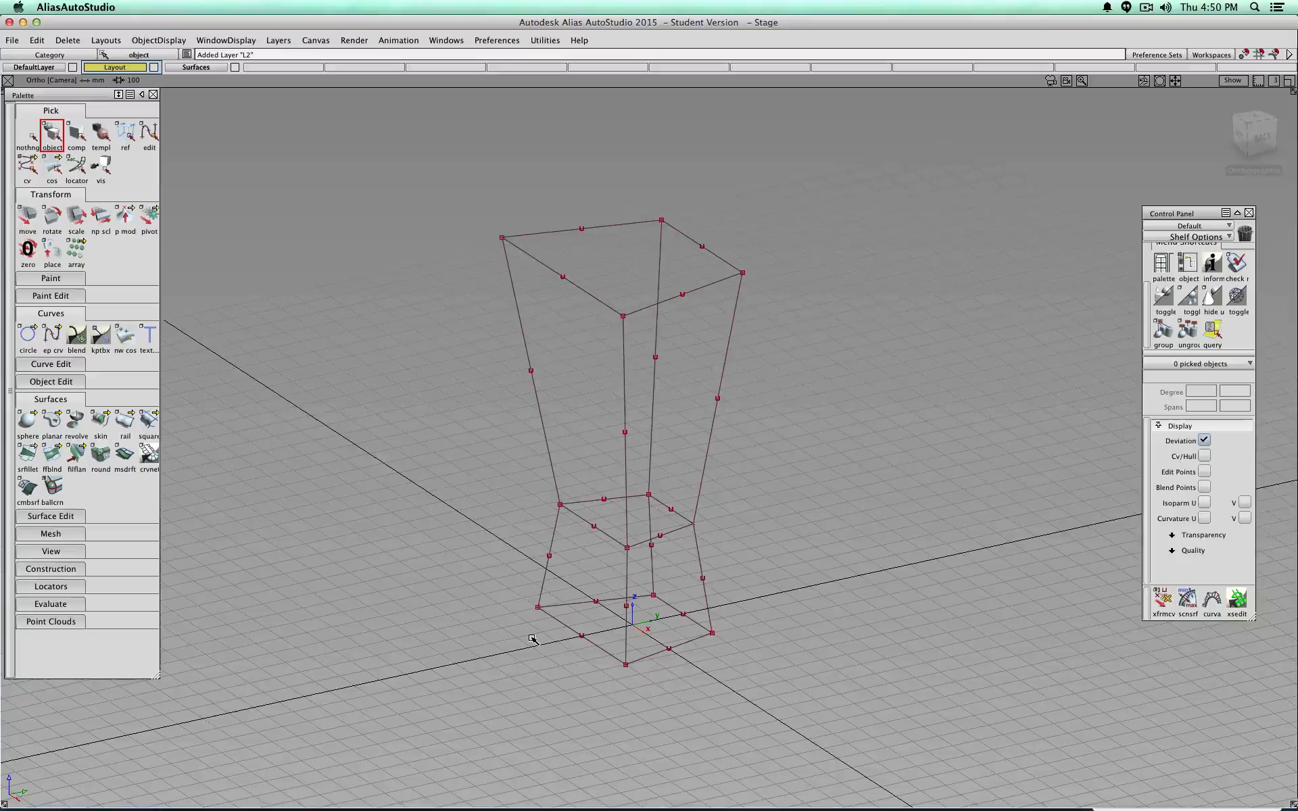
pyautogui.click(151, 425)
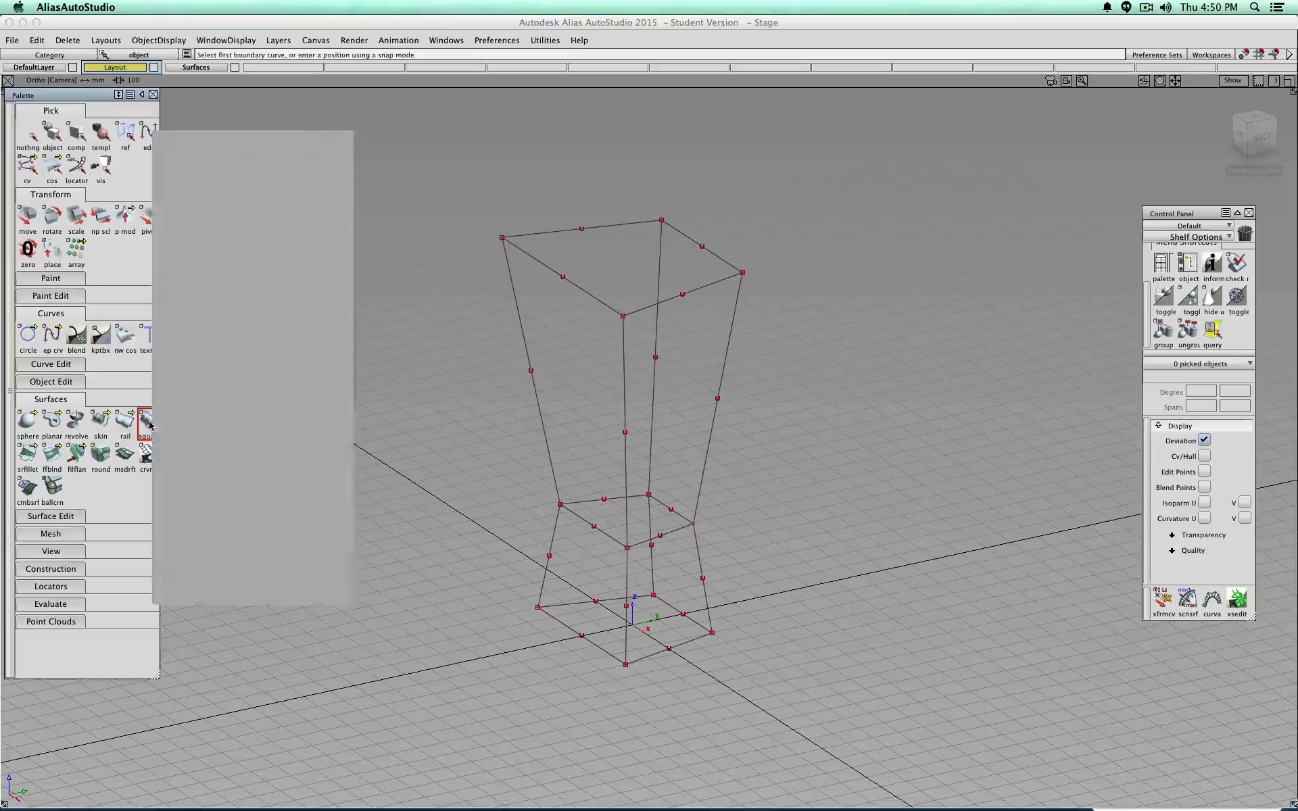
pyautogui.click(344, 137)
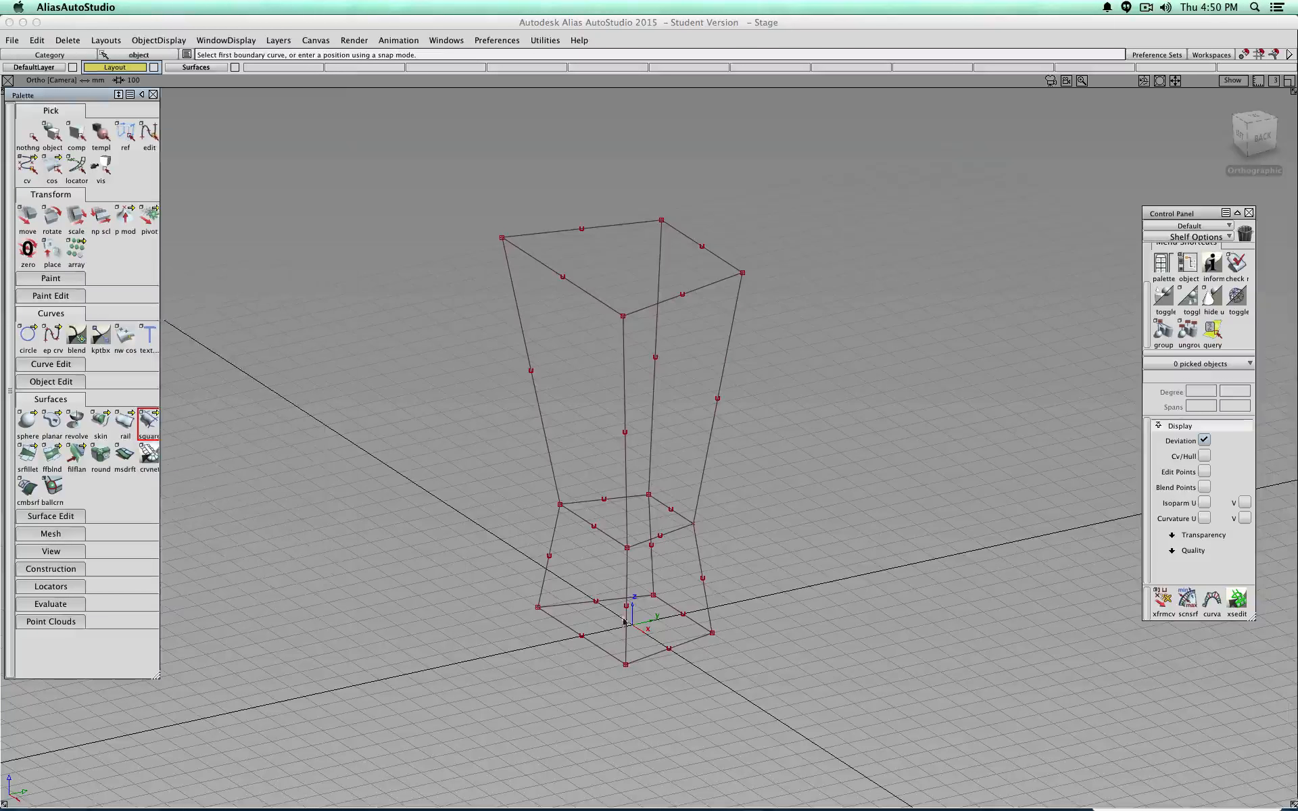
pyautogui.click(582, 634)
pyautogui.click(549, 553)
pyautogui.click(593, 525)
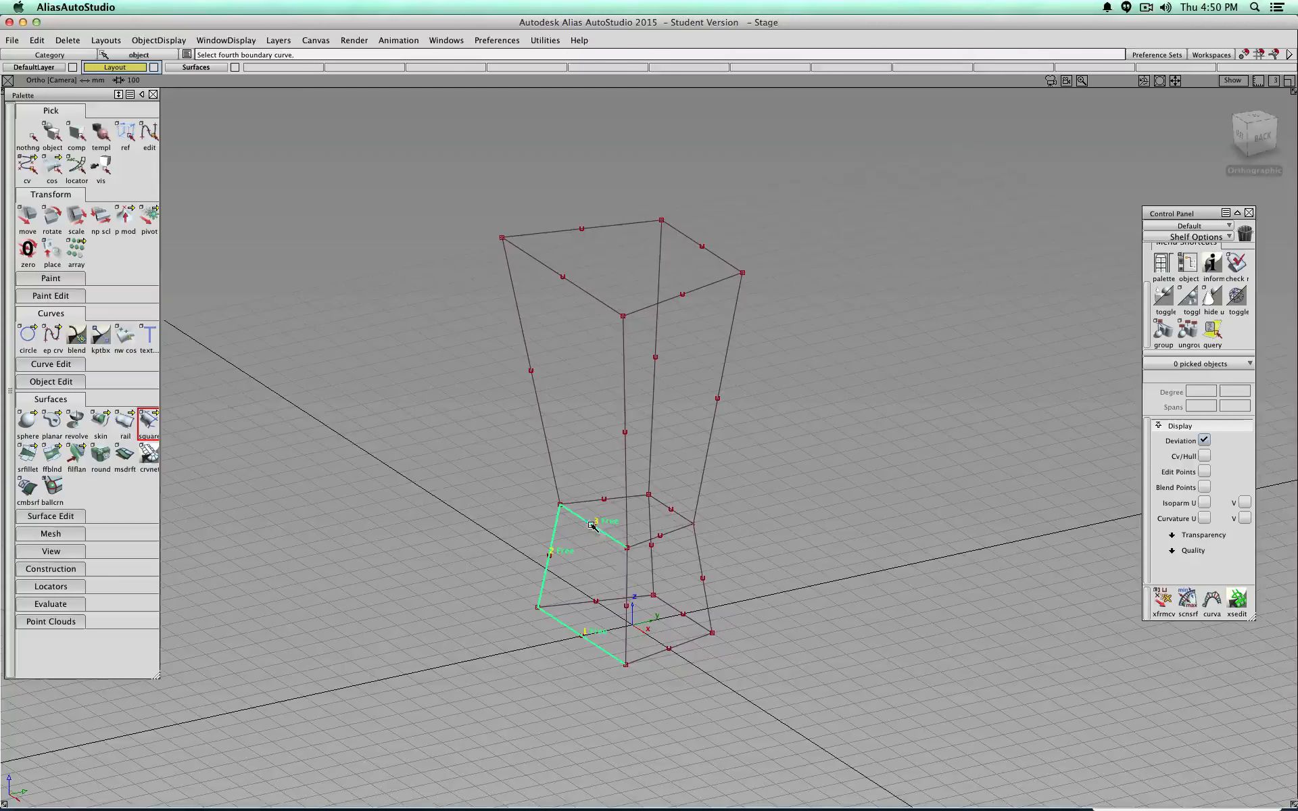
pyautogui.click(629, 573)
pyautogui.keyDown('ctrl'); pyautogui.keyDown('shift'); pyautogui.moveTo(461, 620); pyautogui.dragTo(460, 591); pyautogui.keyUp('shift'); pyautogui.keyUp('ctrl')
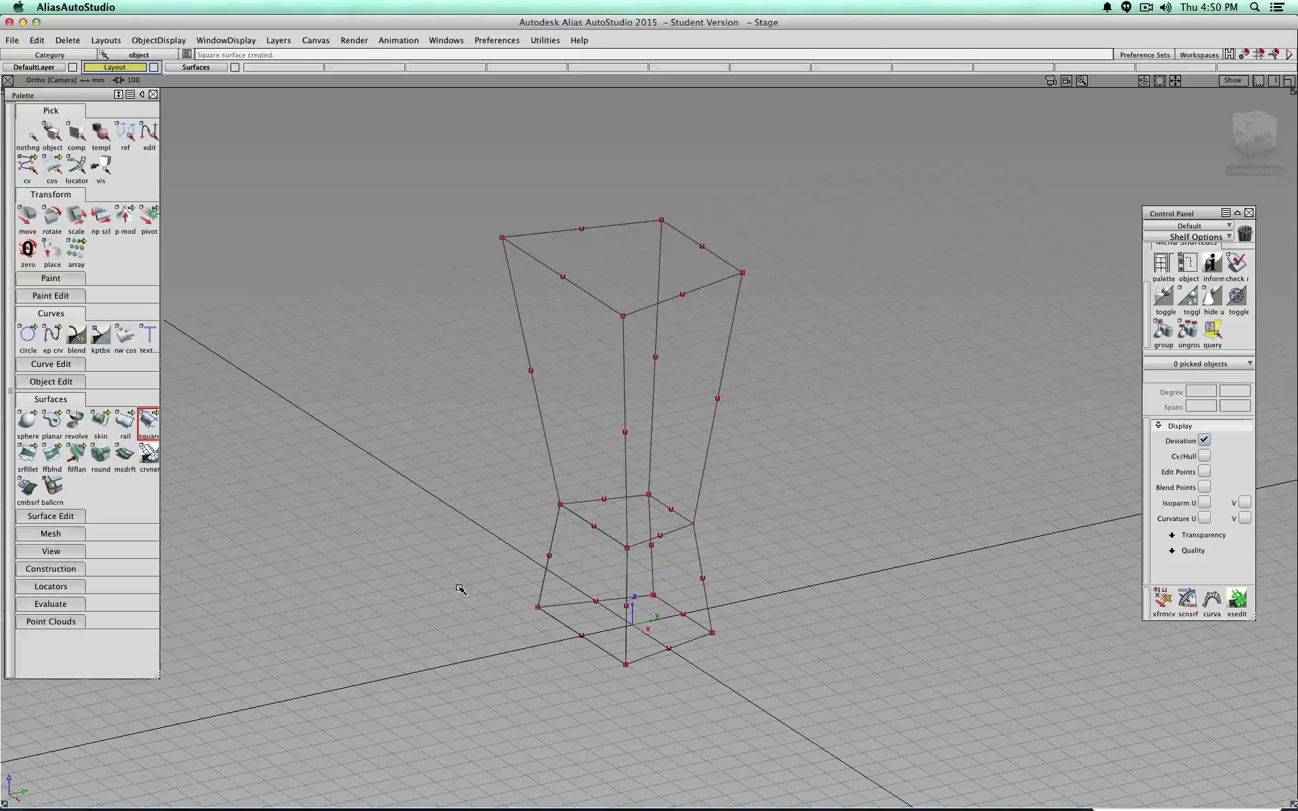
# Step: Create a square surface from the four curves bounding the upper section on the same front-left side
pyautogui.click(575, 514)
pyautogui.click(541, 403)
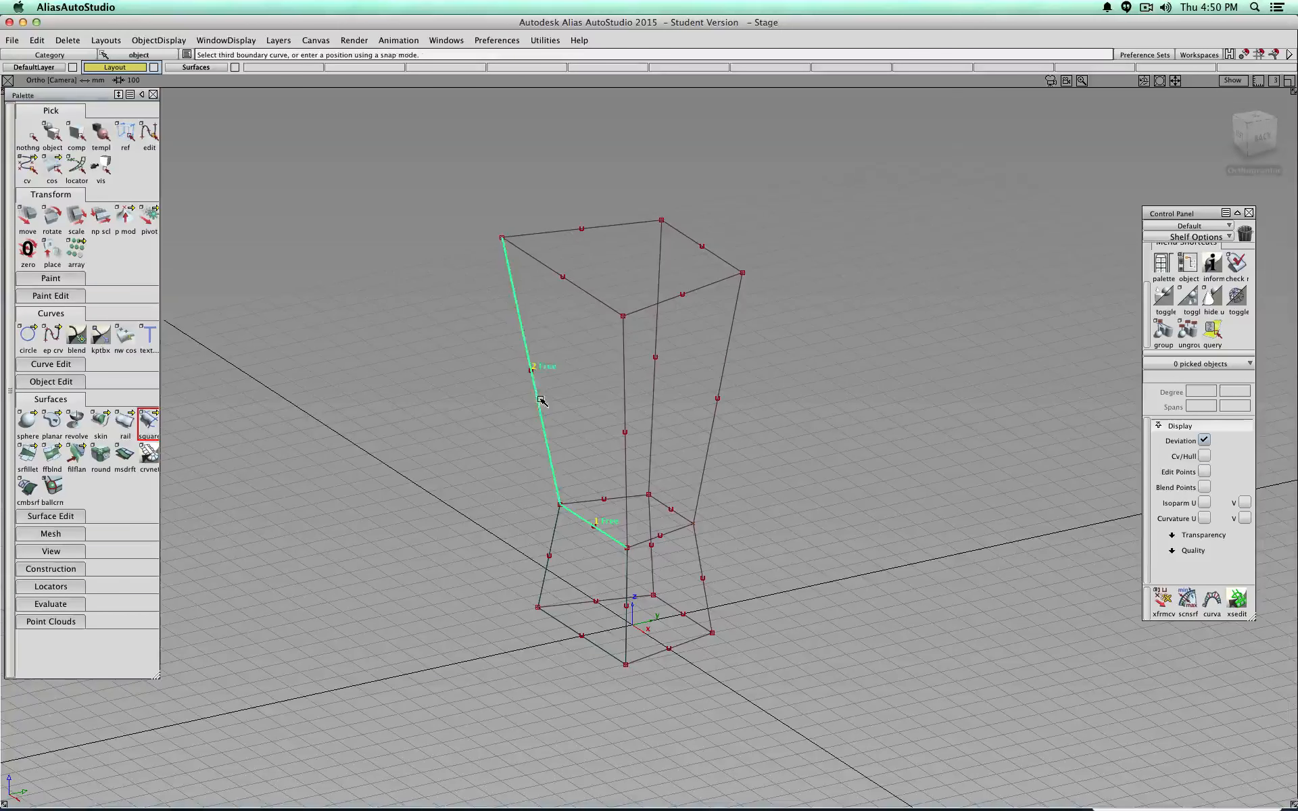
pyautogui.click(572, 285)
pyautogui.click(627, 347)
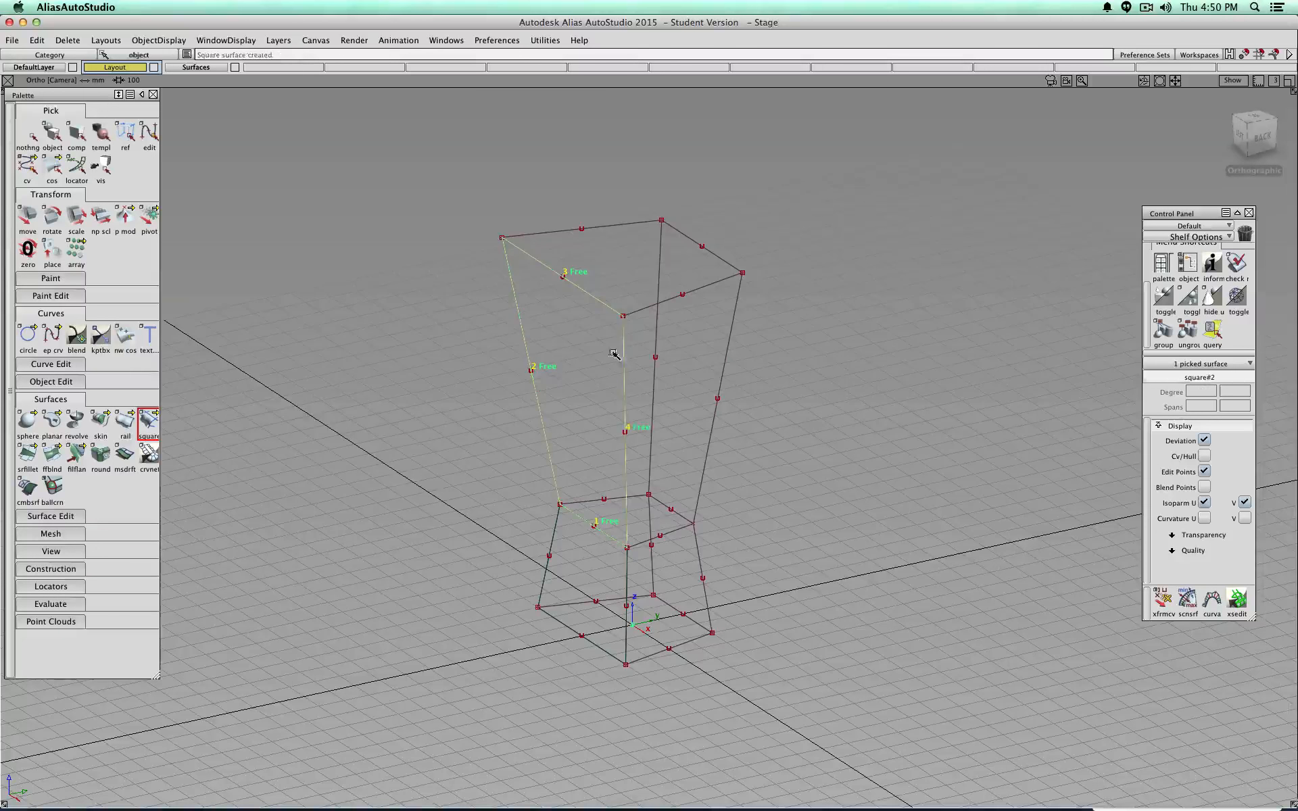
pyautogui.keyDown('ctrl'); pyautogui.keyDown('shift'); pyautogui.moveTo(582, 385); pyautogui.dragTo(580, 362); pyautogui.keyUp('shift'); pyautogui.keyUp('ctrl')
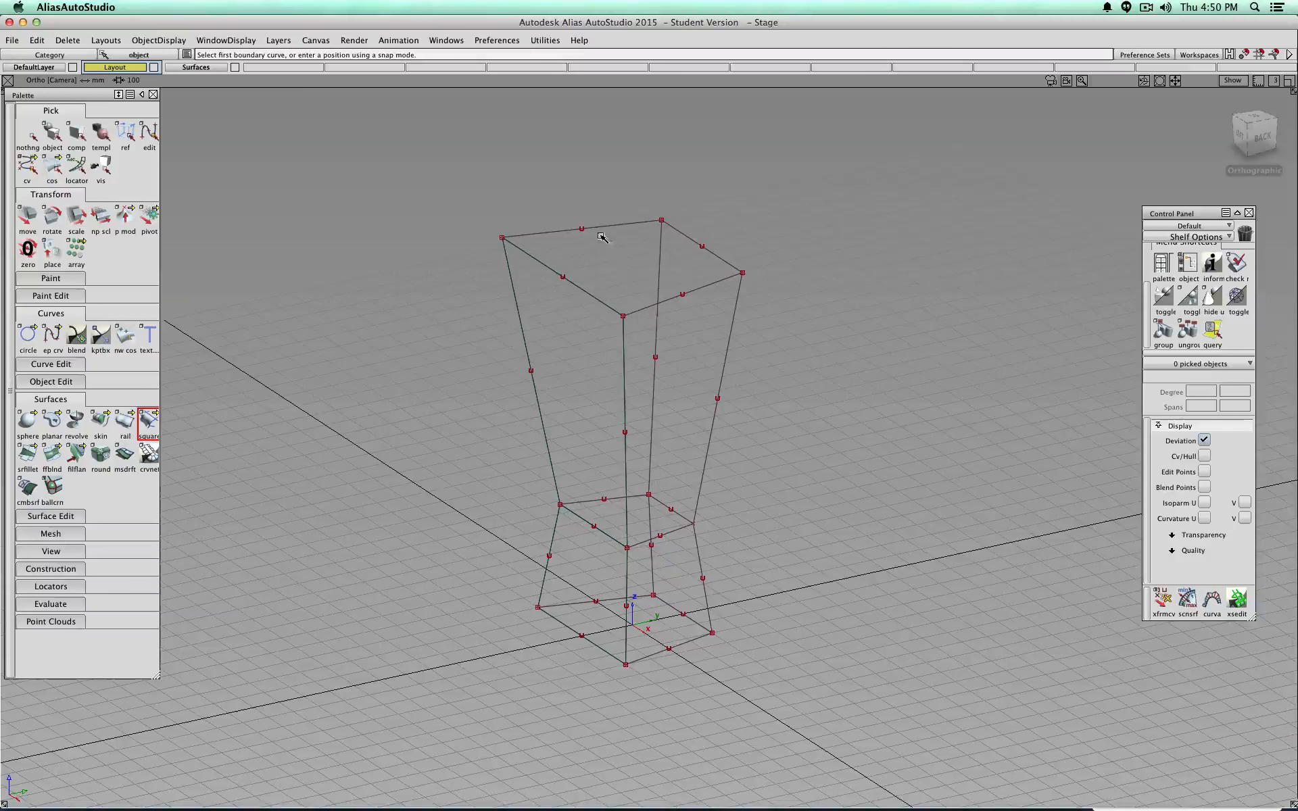
# Step: Close the top opening with a square surface using its four rim curves
pyautogui.click(605, 304)
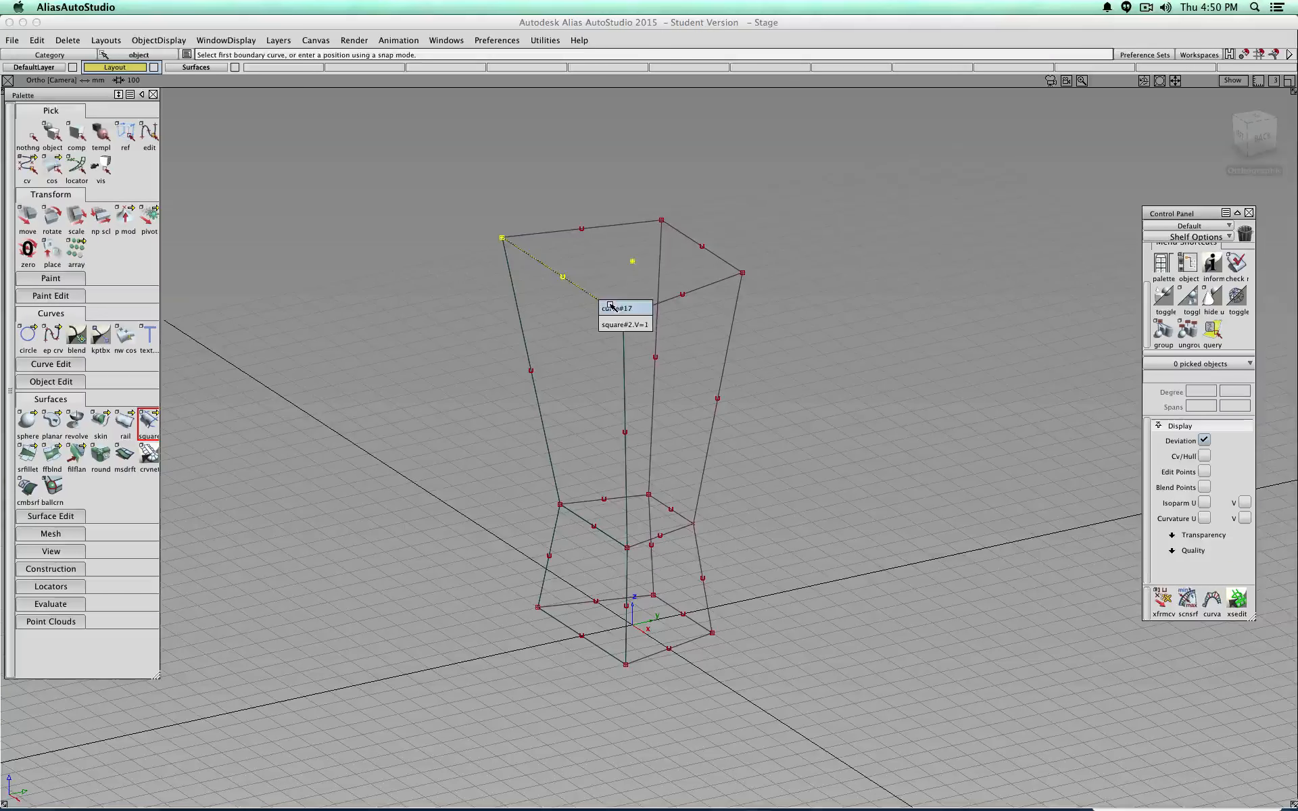
pyautogui.click(611, 226)
pyautogui.click(697, 243)
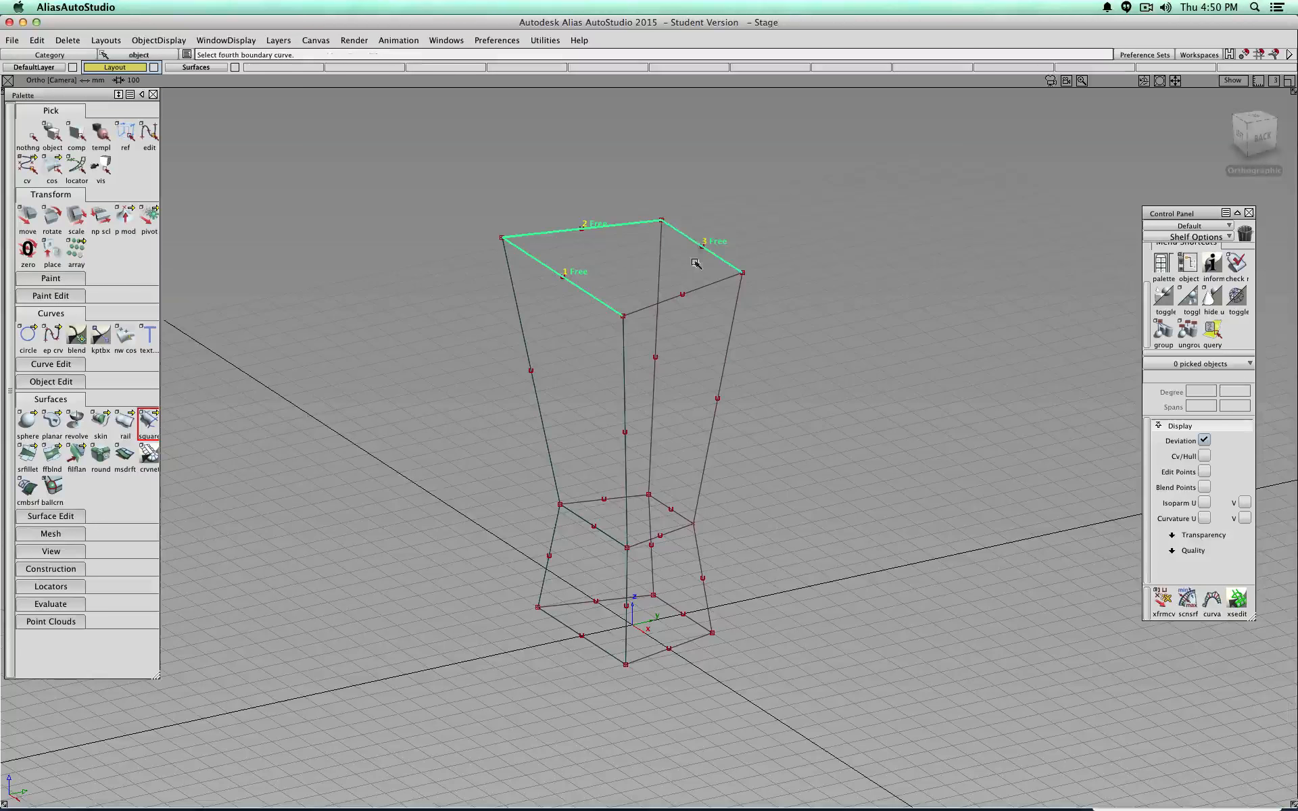
pyautogui.click(698, 290)
pyautogui.keyDown('ctrl'); pyautogui.keyDown('shift'); pyautogui.moveTo(826, 290); pyautogui.dragTo(826, 264); pyautogui.keyUp('shift'); pyautogui.keyUp('ctrl')
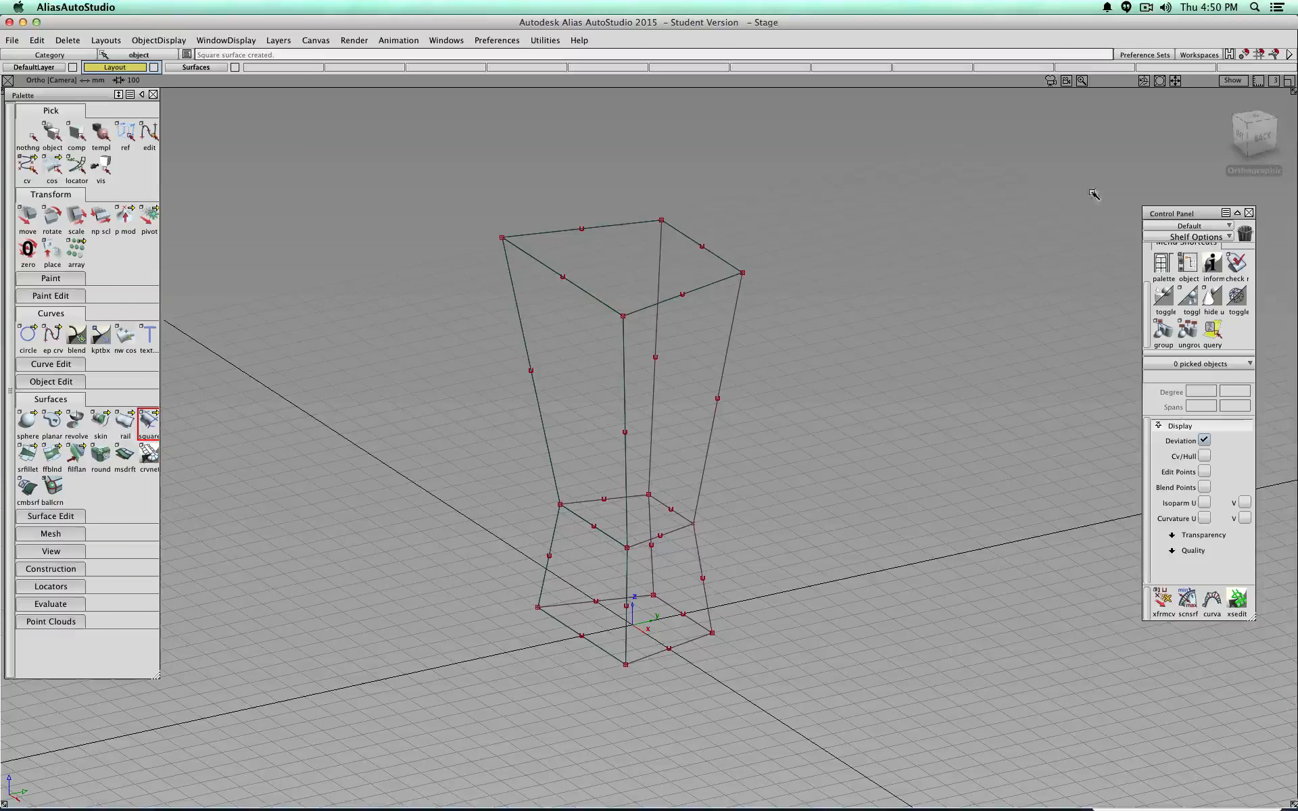
# Step: Turn to the opposite side and create a square surface from the four curves of its upper section
pyautogui.moveTo(1254, 135); pyautogui.dragTo(845, 228)
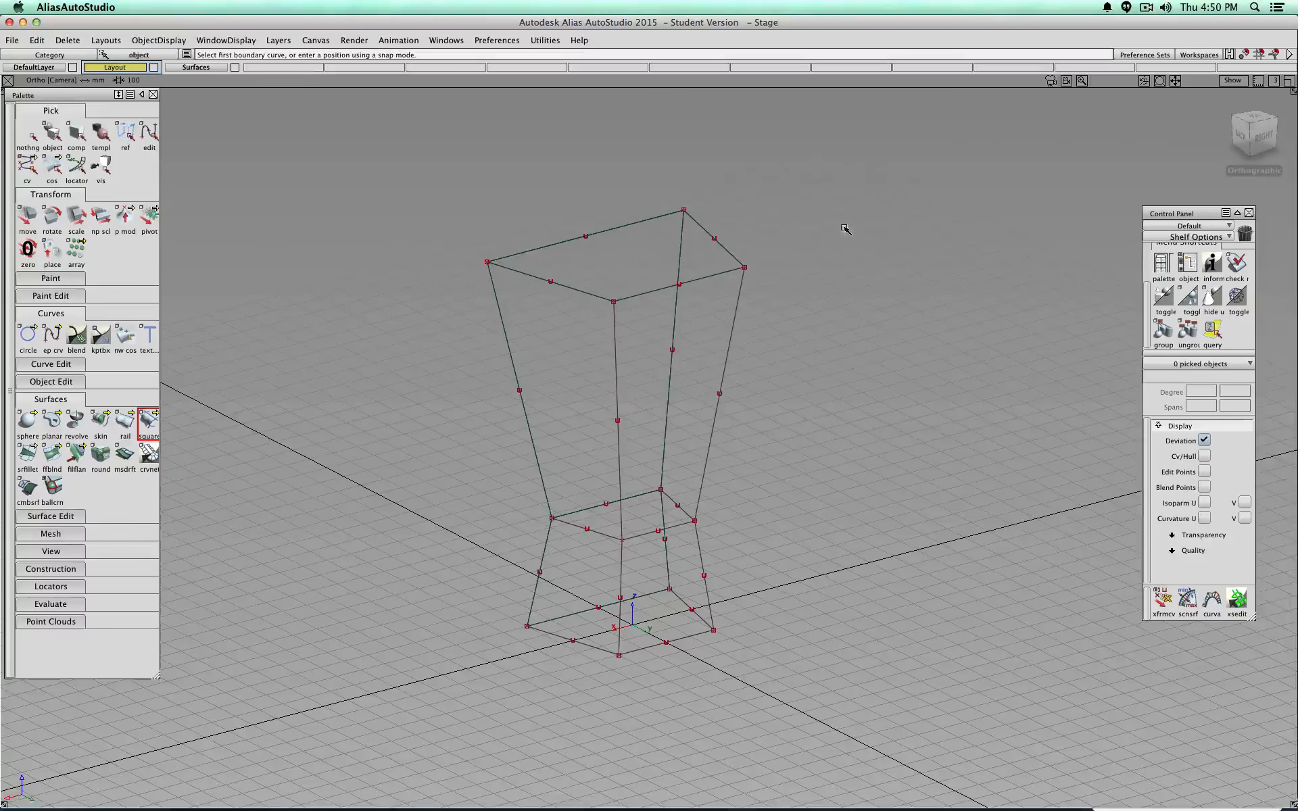
pyautogui.click(726, 273)
pyautogui.click(744, 292)
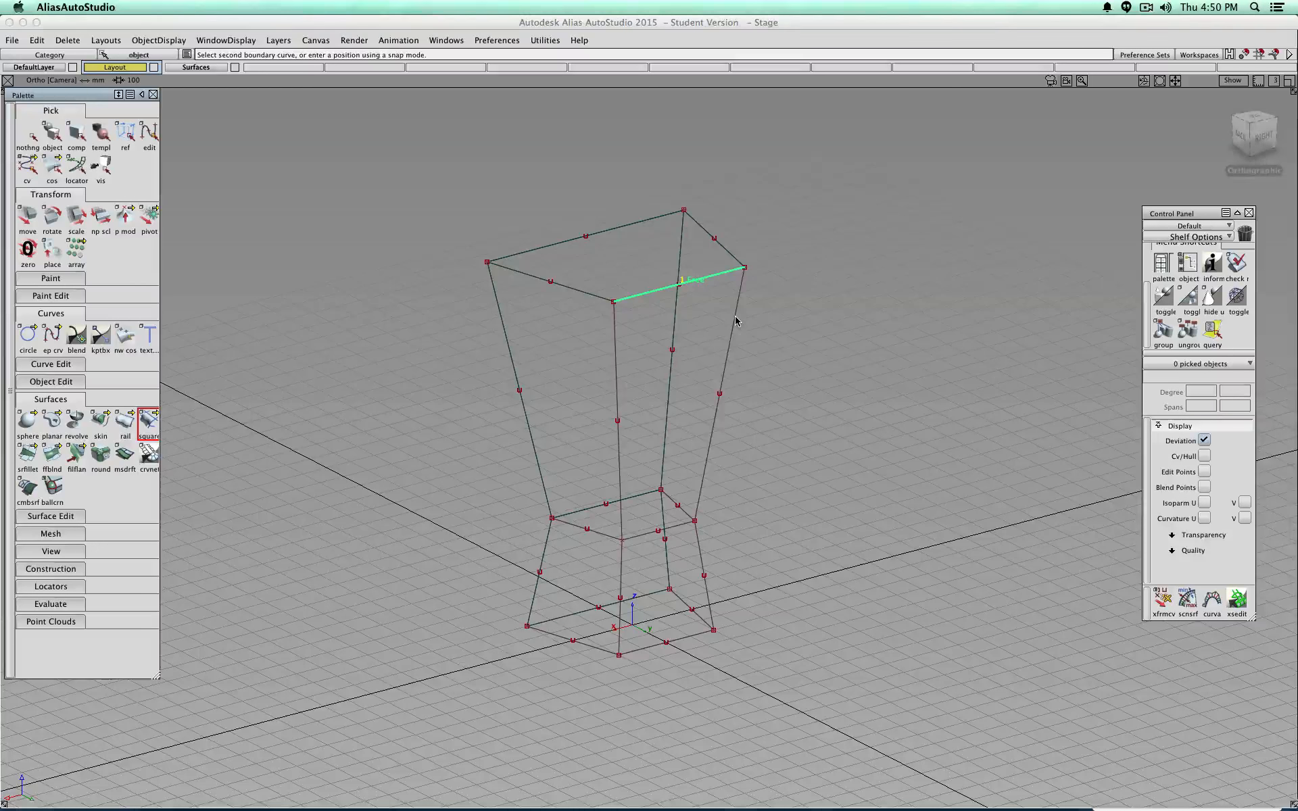
pyautogui.click(718, 373)
pyautogui.click(674, 525)
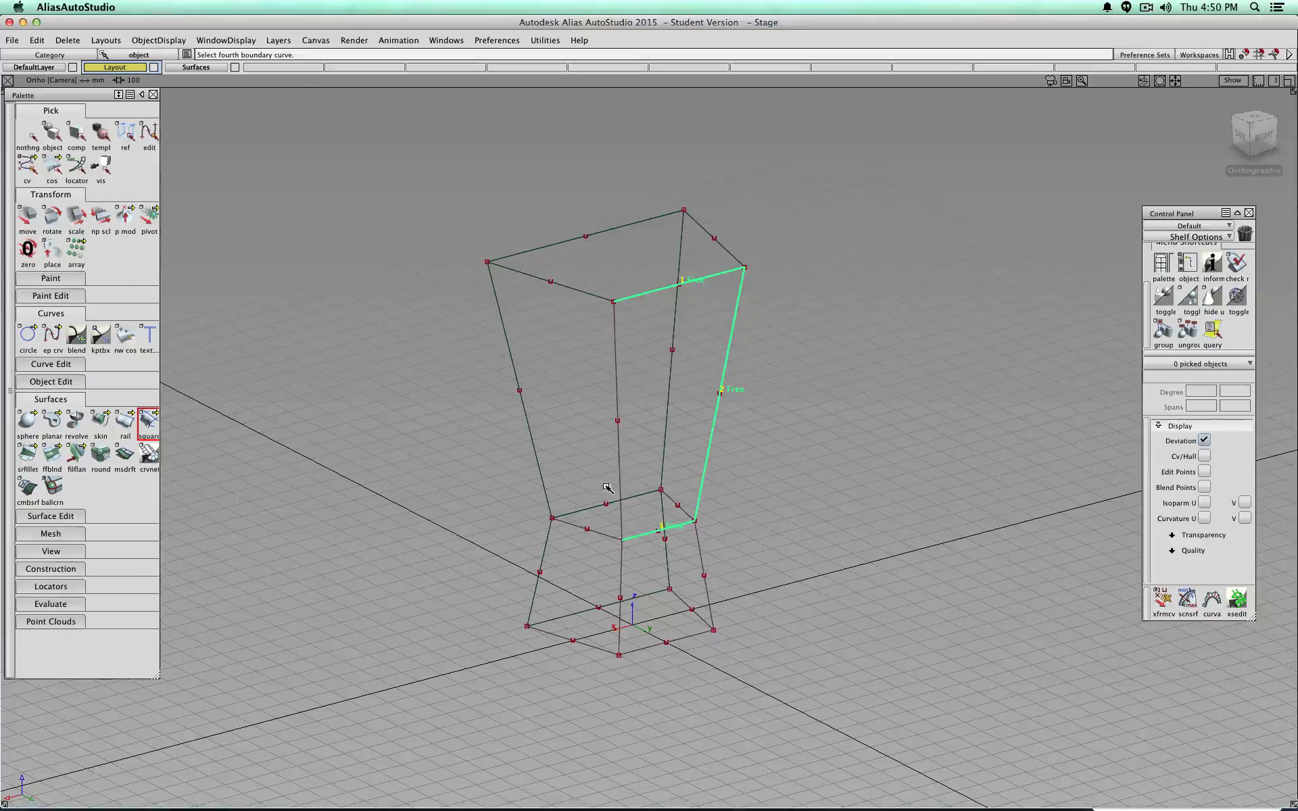
pyautogui.click(619, 471)
pyautogui.keyDown('ctrl'); pyautogui.keyDown('shift'); pyautogui.moveTo(791, 465); pyautogui.dragTo(788, 451); pyautogui.keyUp('shift'); pyautogui.keyUp('ctrl')
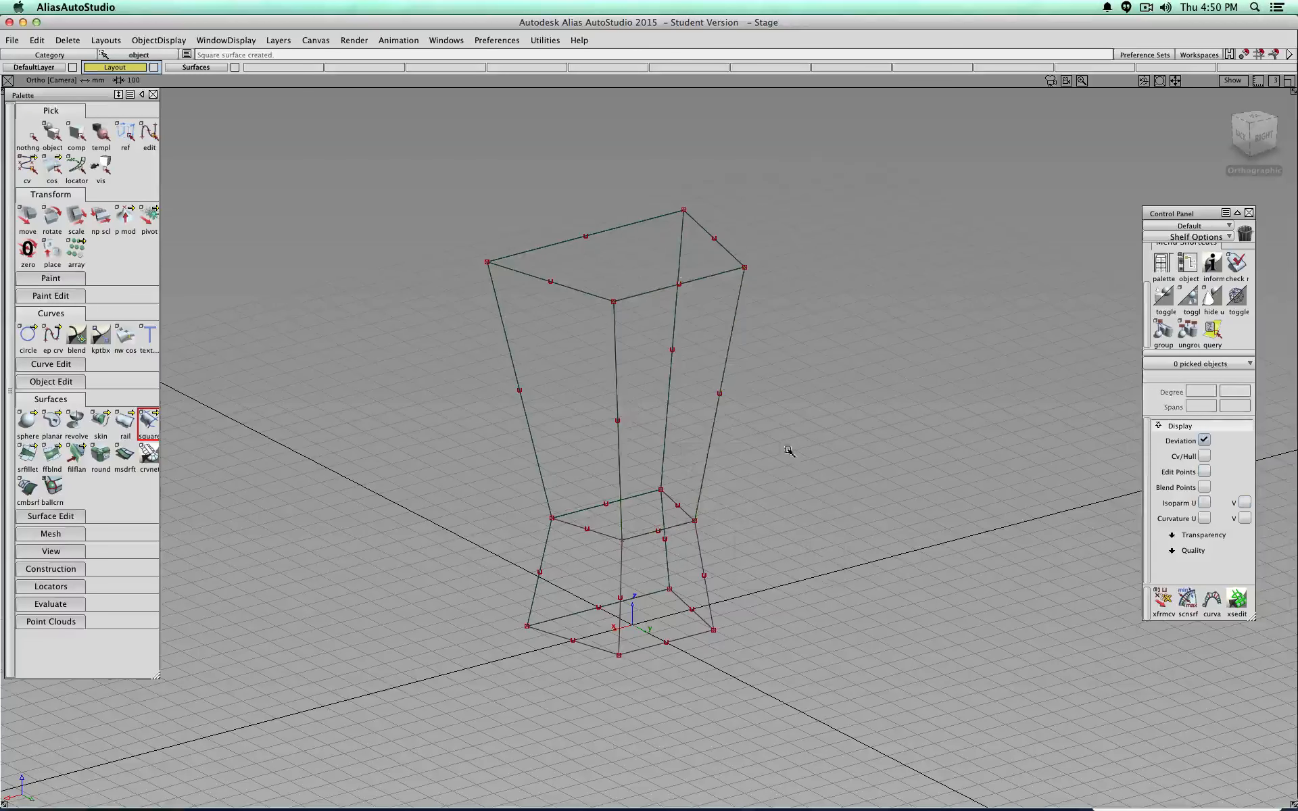
# Step: Create a square surface below it from the waist, side and base curves of the lower section
pyautogui.click(676, 526)
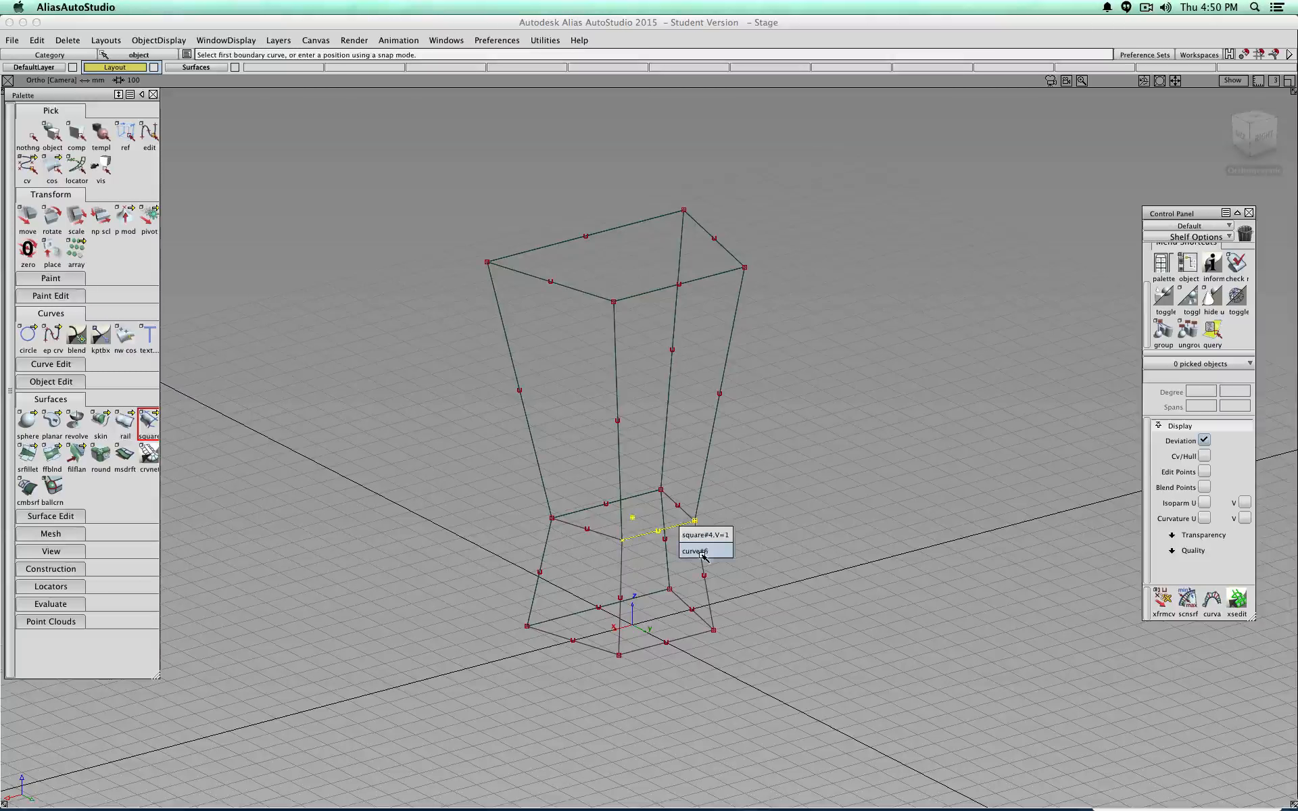
pyautogui.click(696, 551)
pyautogui.click(705, 571)
pyautogui.click(668, 641)
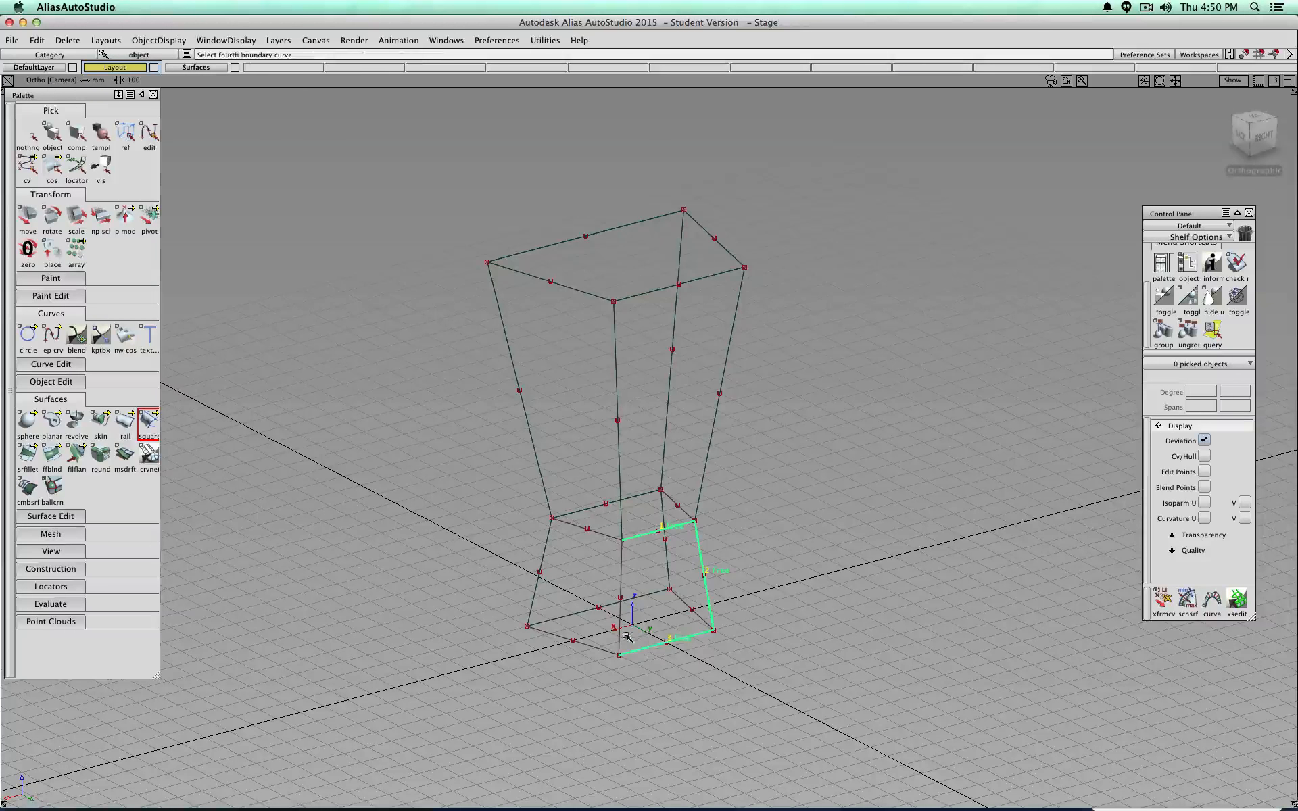
pyautogui.click(626, 634)
pyautogui.keyDown('ctrl'); pyautogui.keyDown('shift'); pyautogui.moveTo(776, 524); pyautogui.dragTo(784, 504); pyautogui.keyUp('shift'); pyautogui.keyUp('ctrl')
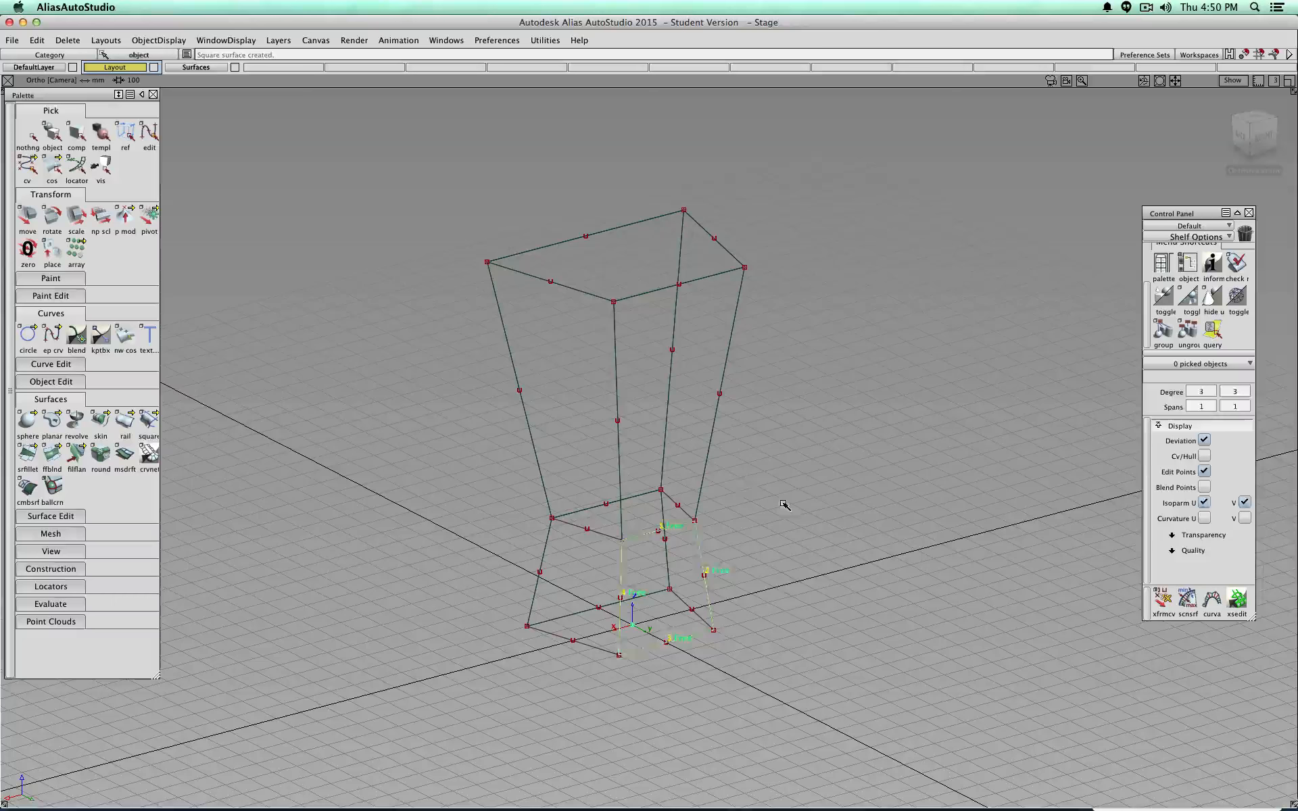
# Step: Create a square surface on the adjacent side's upper section from its rim, waist and two upright curves
pyautogui.click(596, 302)
pyautogui.click(612, 323)
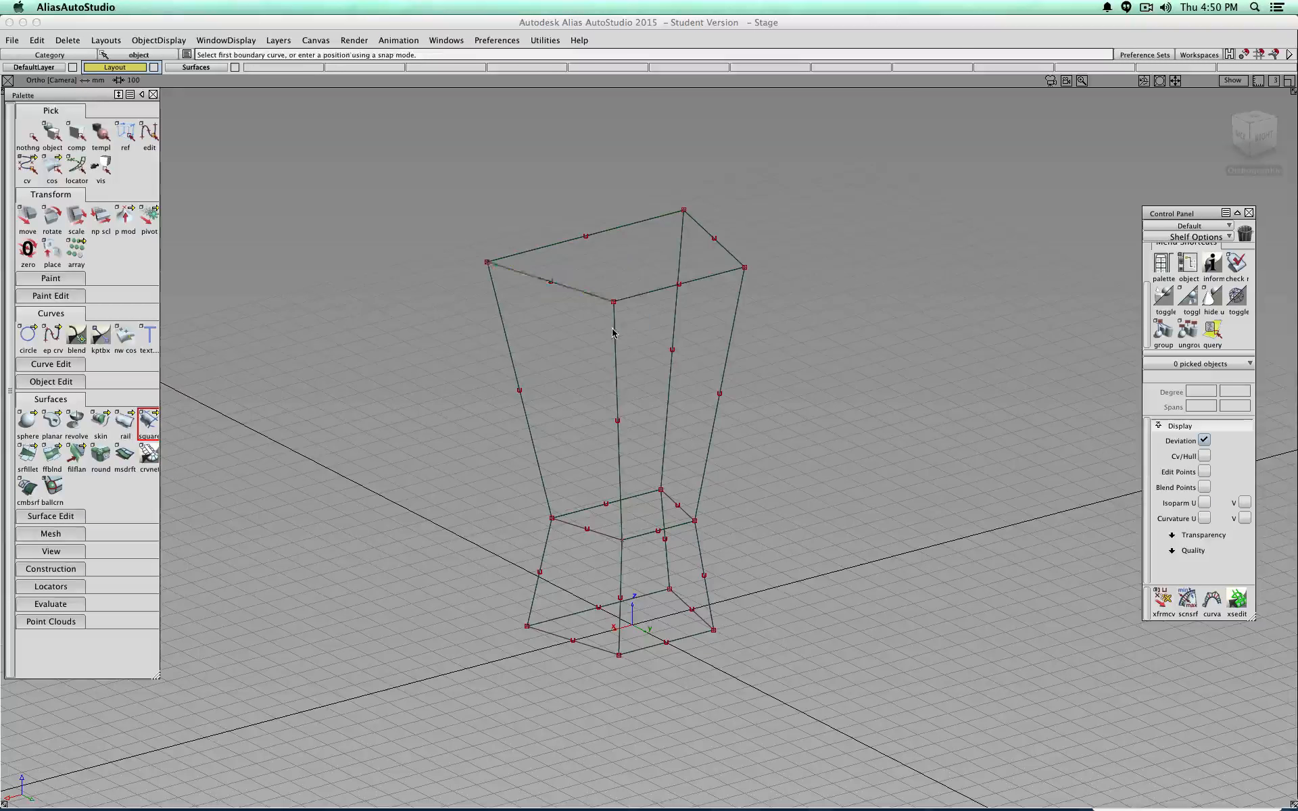
pyautogui.click(613, 332)
pyautogui.click(622, 352)
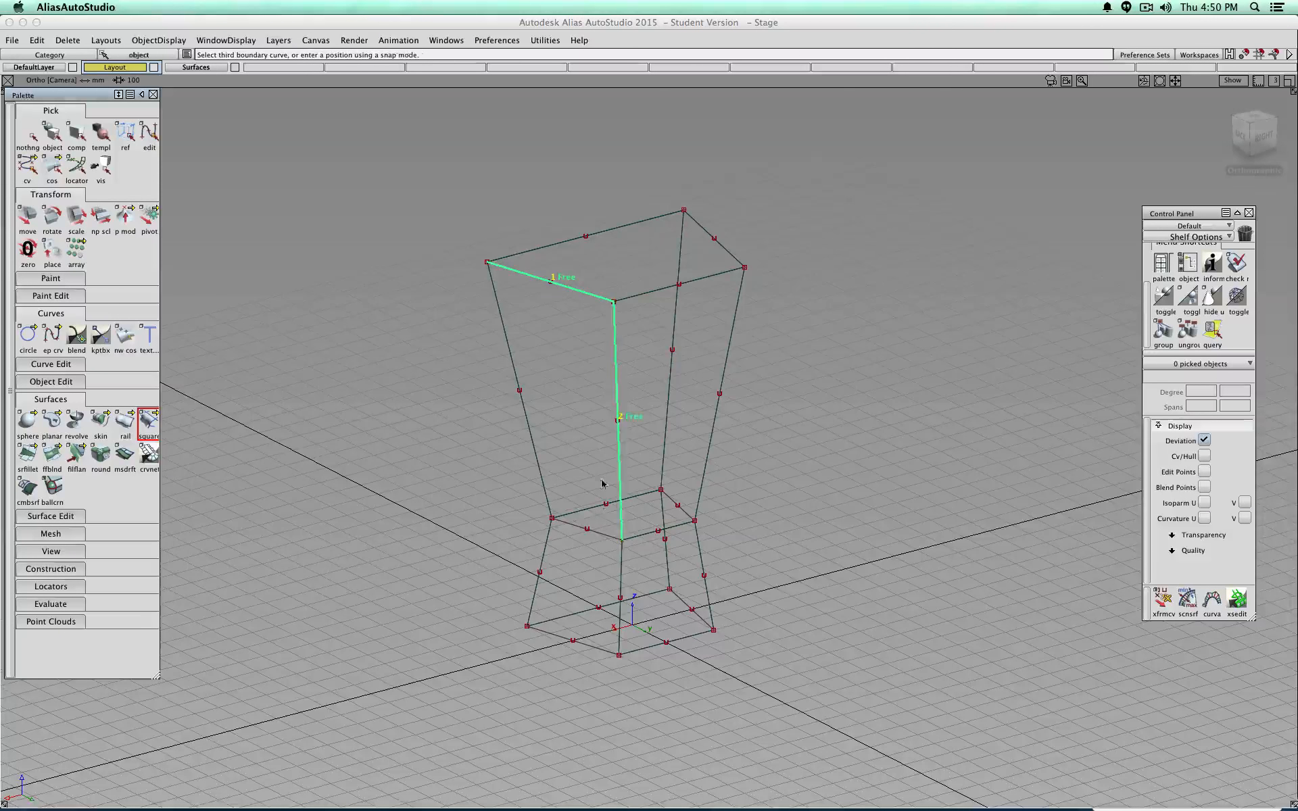
pyautogui.click(600, 532)
pyautogui.click(538, 462)
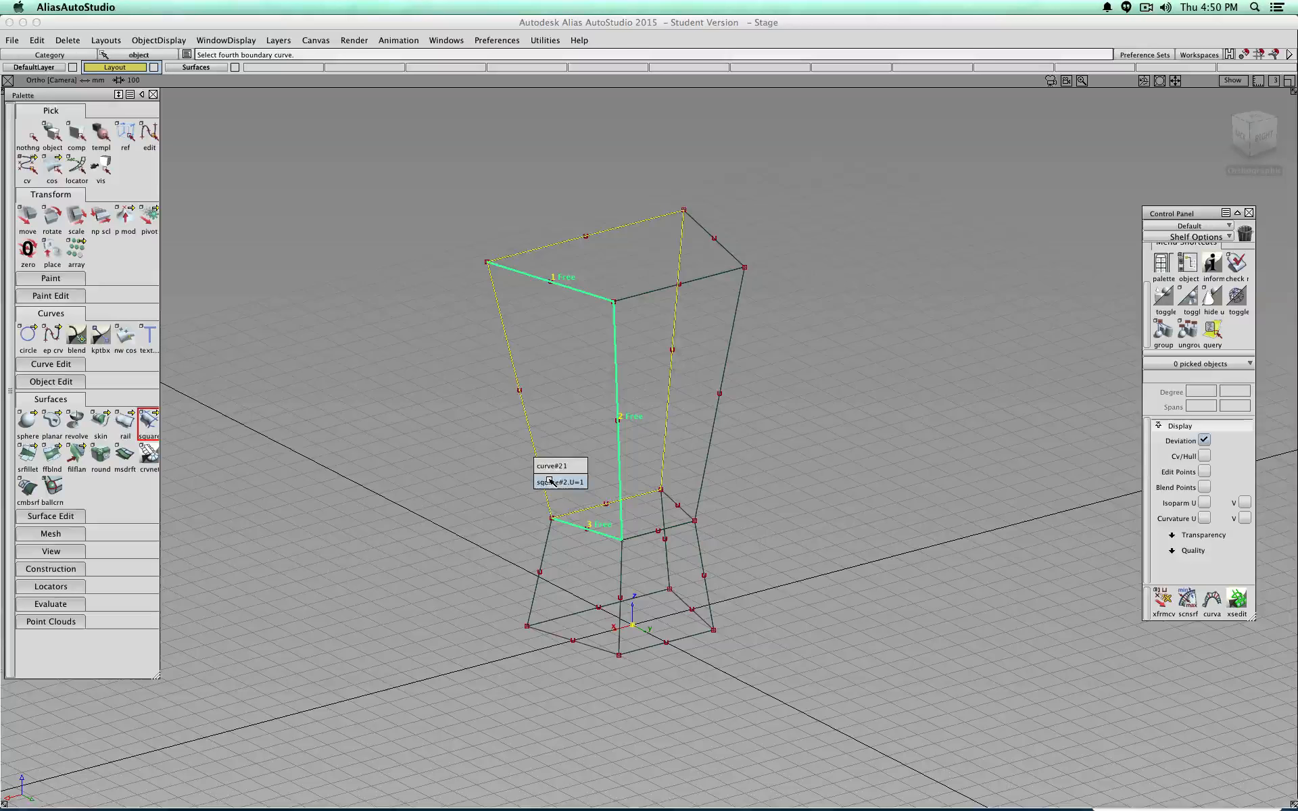
pyautogui.click(550, 466)
pyautogui.keyDown('ctrl'); pyautogui.keyDown('shift'); pyautogui.moveTo(437, 498); pyautogui.dragTo(437, 466); pyautogui.keyUp('shift'); pyautogui.keyUp('ctrl')
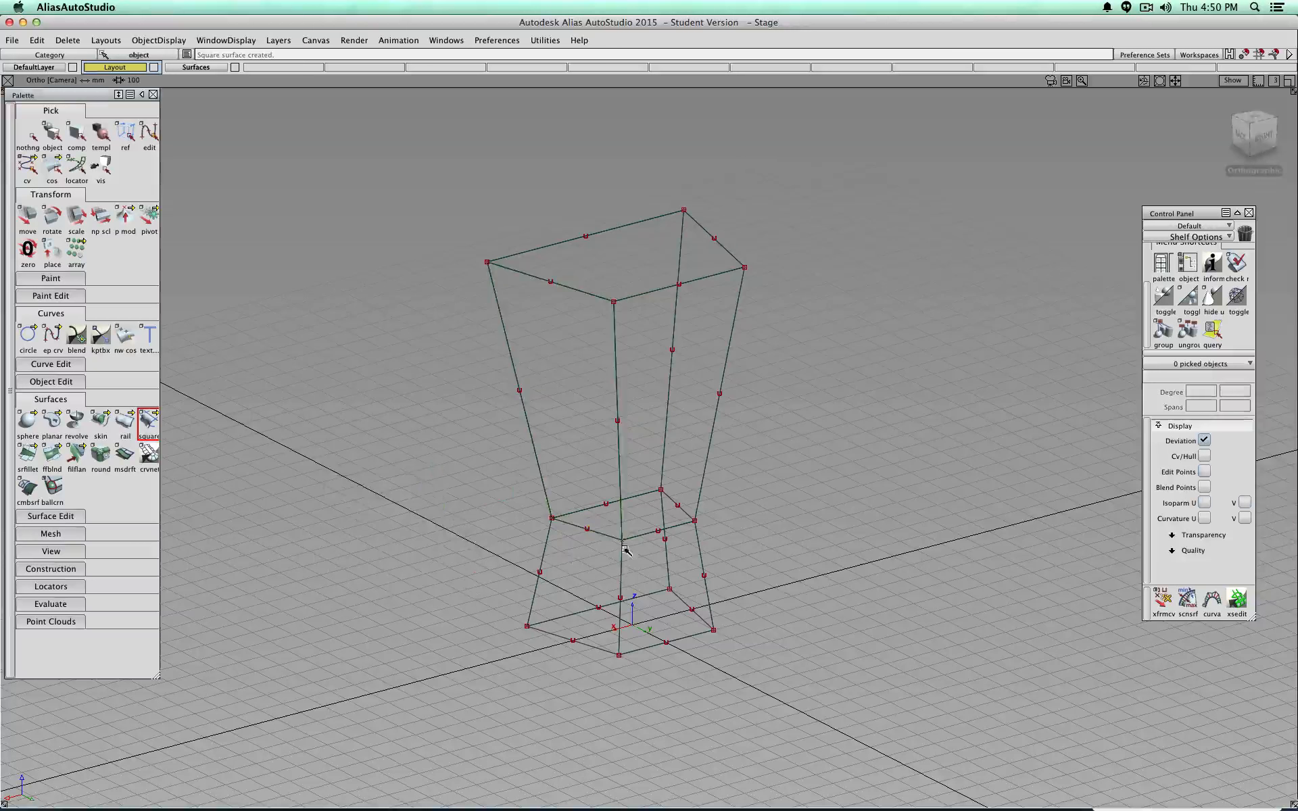
# Step: Create a square surface on that adjacent side's lower section from its waist, base and two side curves
pyautogui.click(625, 551)
pyautogui.click(623, 555)
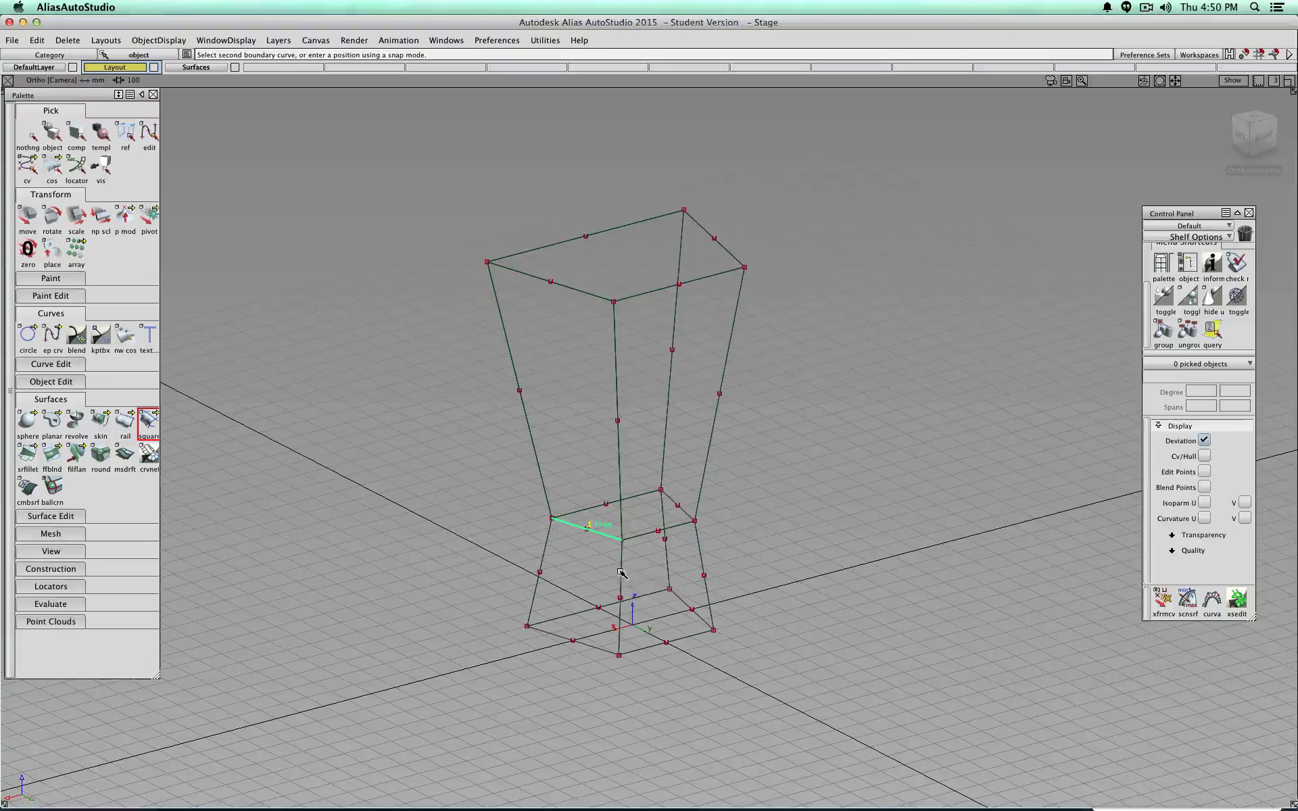
pyautogui.click(620, 572)
pyautogui.click(631, 598)
pyautogui.click(585, 643)
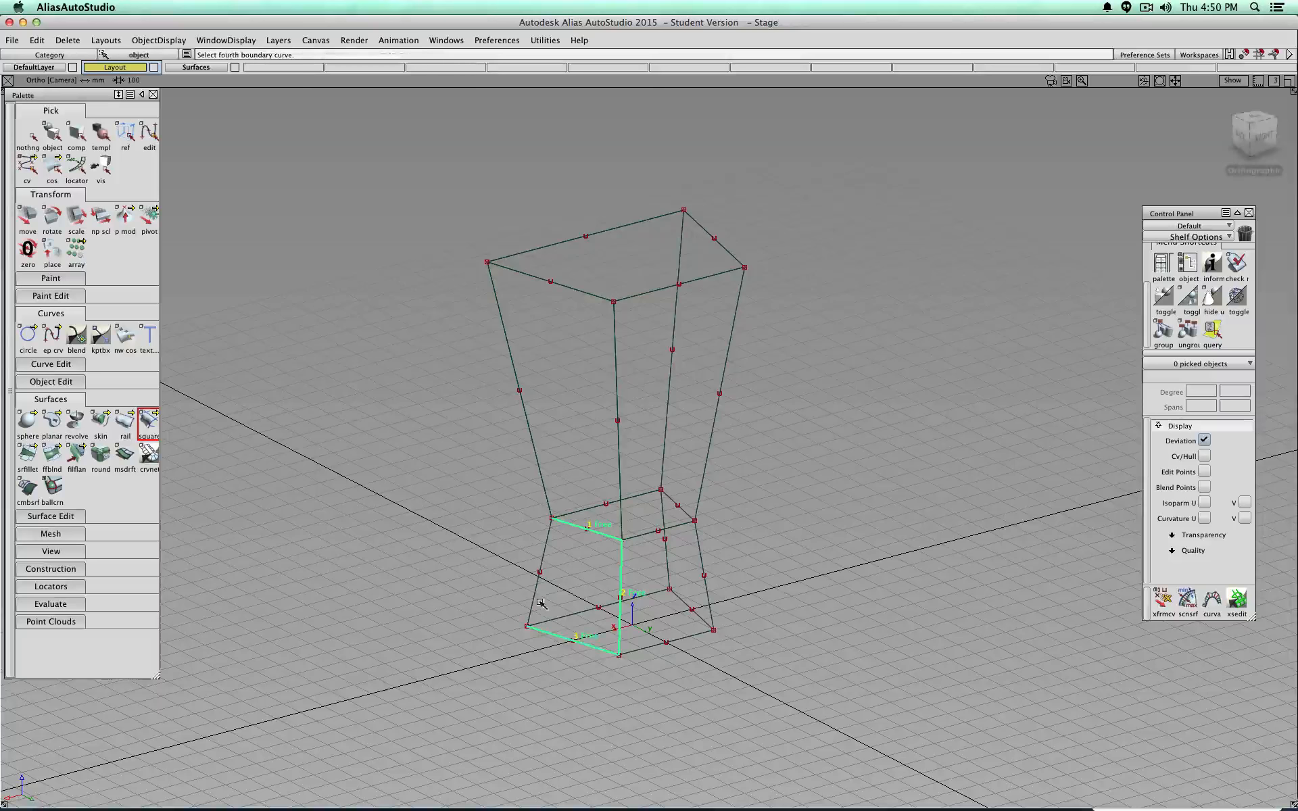
pyautogui.click(541, 603)
pyautogui.click(555, 611)
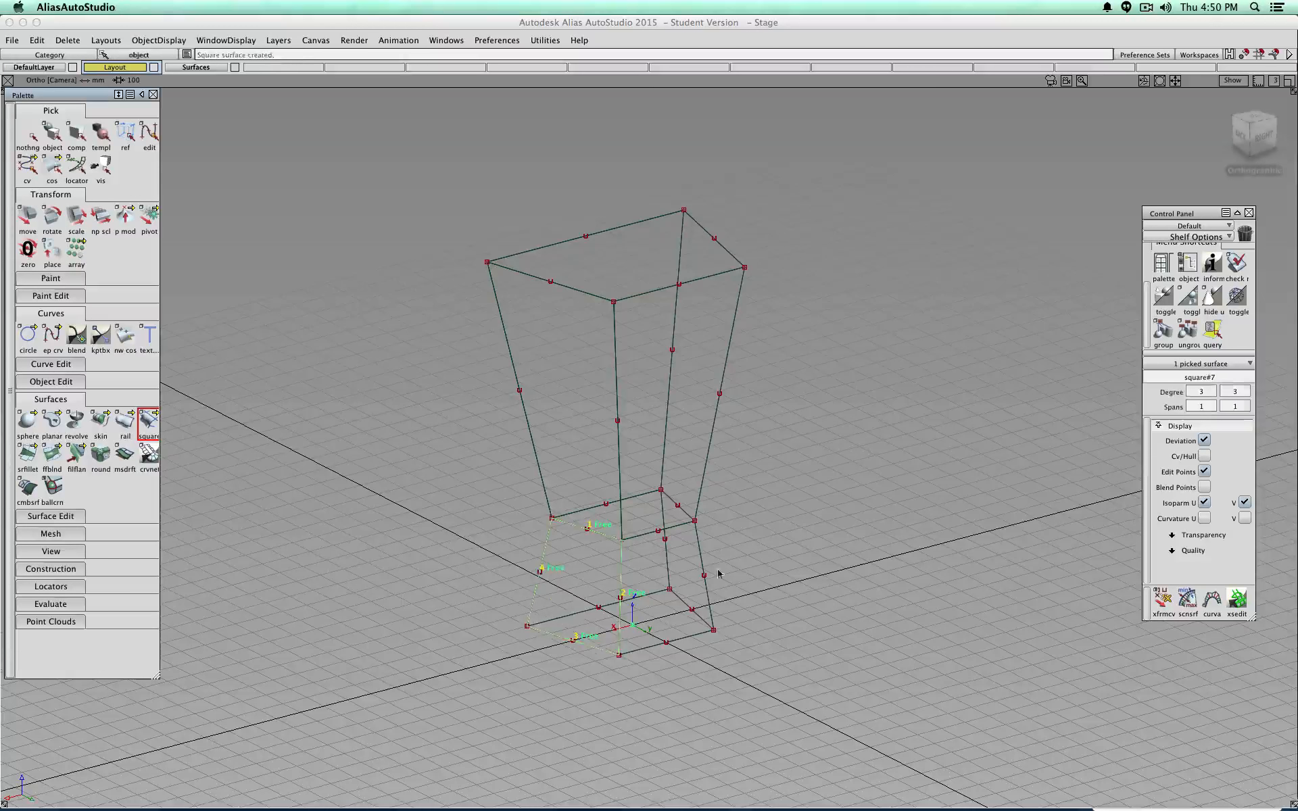
# Step: Turn to the remaining open side and create a square surface from the four curves of its upper section
pyautogui.keyDown('alt'); pyautogui.keyDown('shift'); pyautogui.moveTo(718, 574); pyautogui.dragTo(594, 309); pyautogui.keyUp('shift'); pyautogui.keyUp('alt')
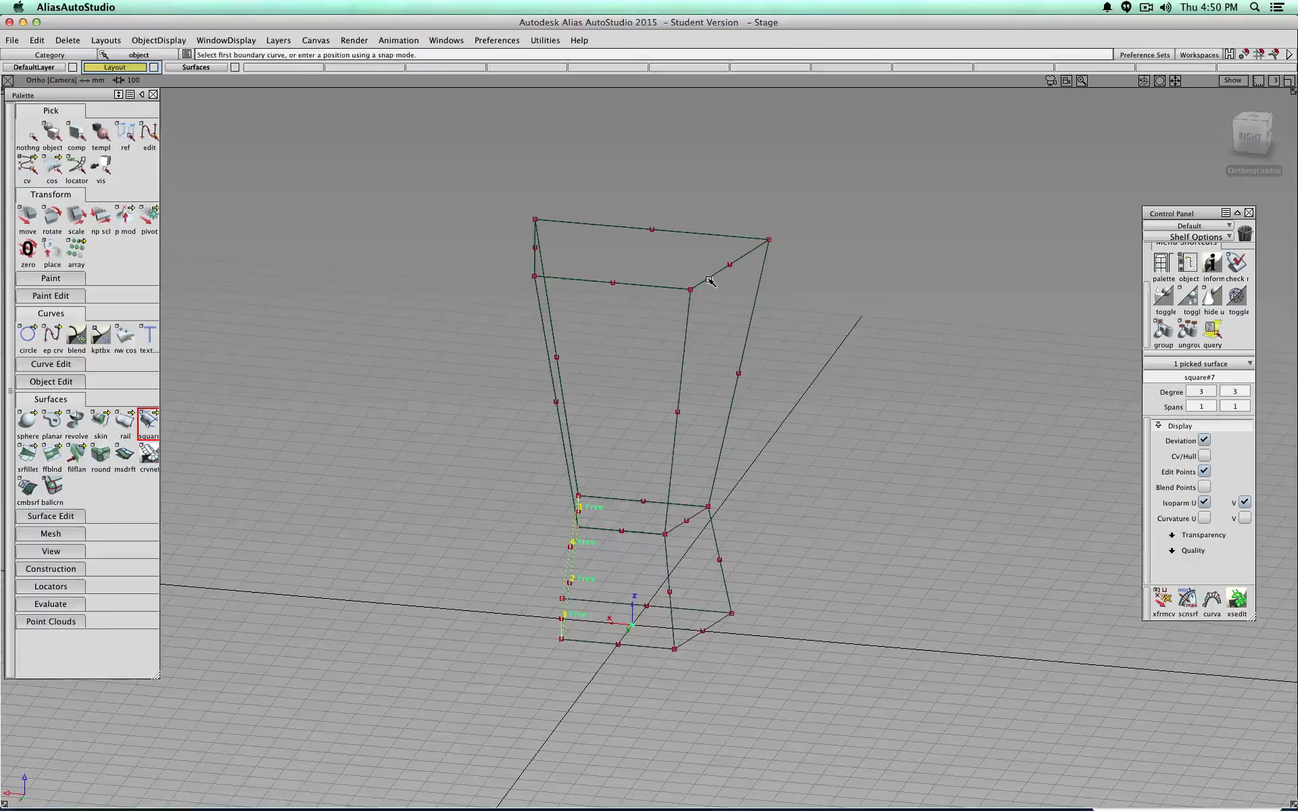
pyautogui.keyDown('ctrl'); pyautogui.keyDown('shift'); pyautogui.moveTo(834, 317); pyautogui.dragTo(833, 287); pyautogui.keyUp('shift'); pyautogui.keyUp('ctrl')
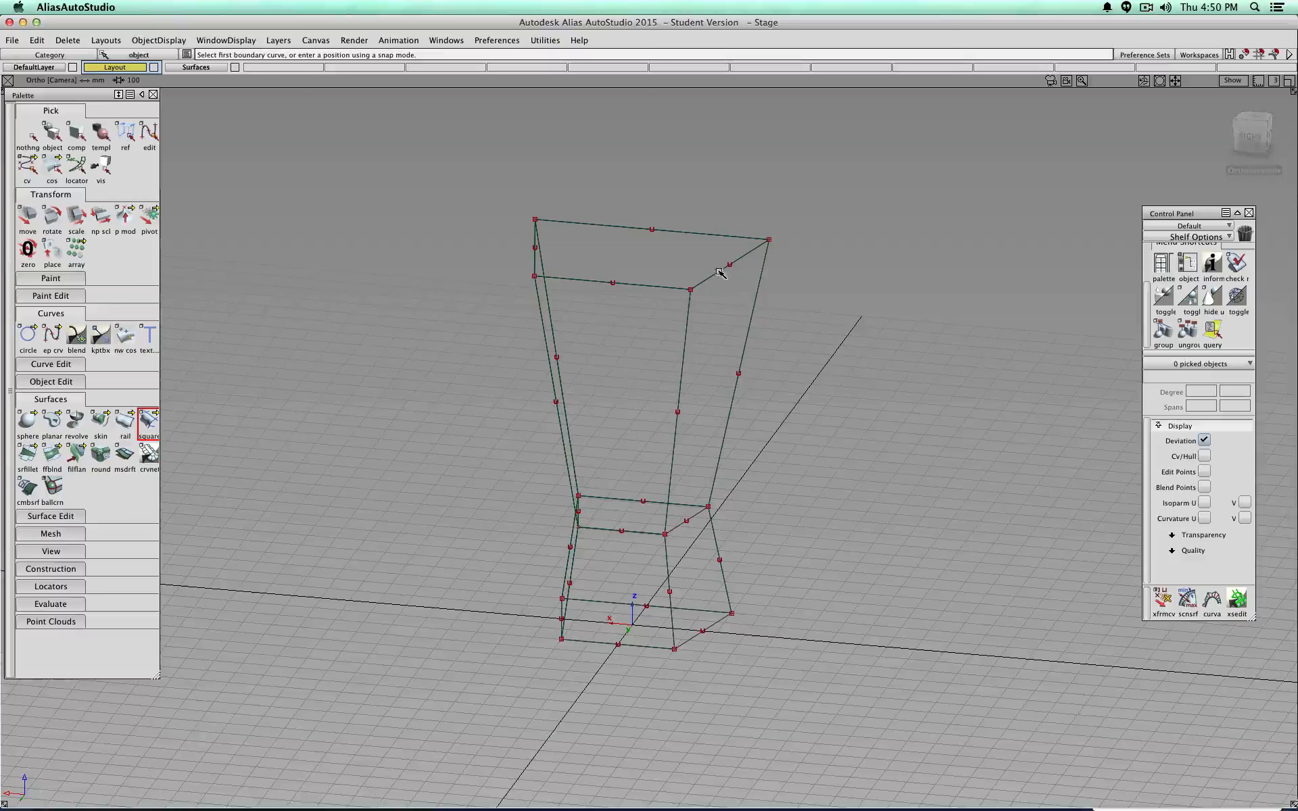
pyautogui.click(719, 272)
pyautogui.click(754, 281)
pyautogui.click(750, 308)
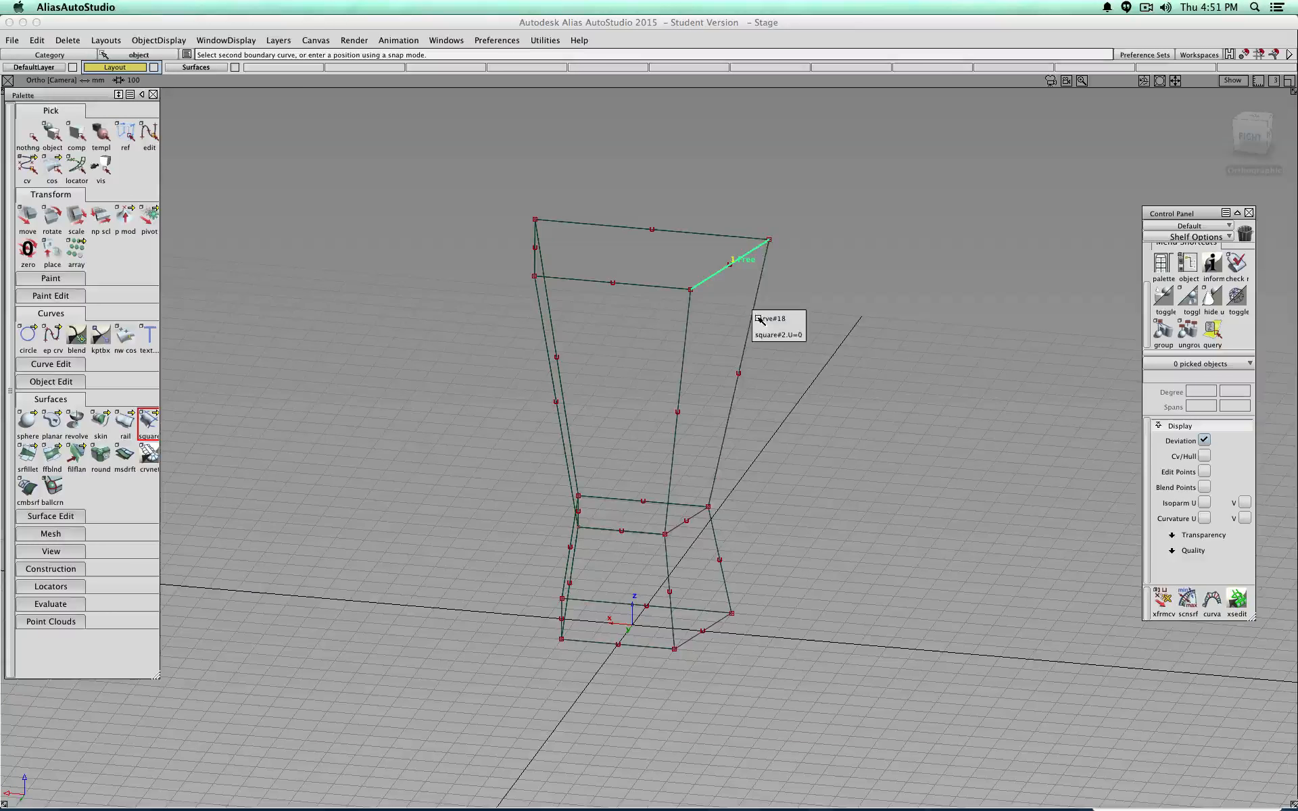
pyautogui.click(770, 319)
pyautogui.click(681, 524)
pyautogui.click(668, 521)
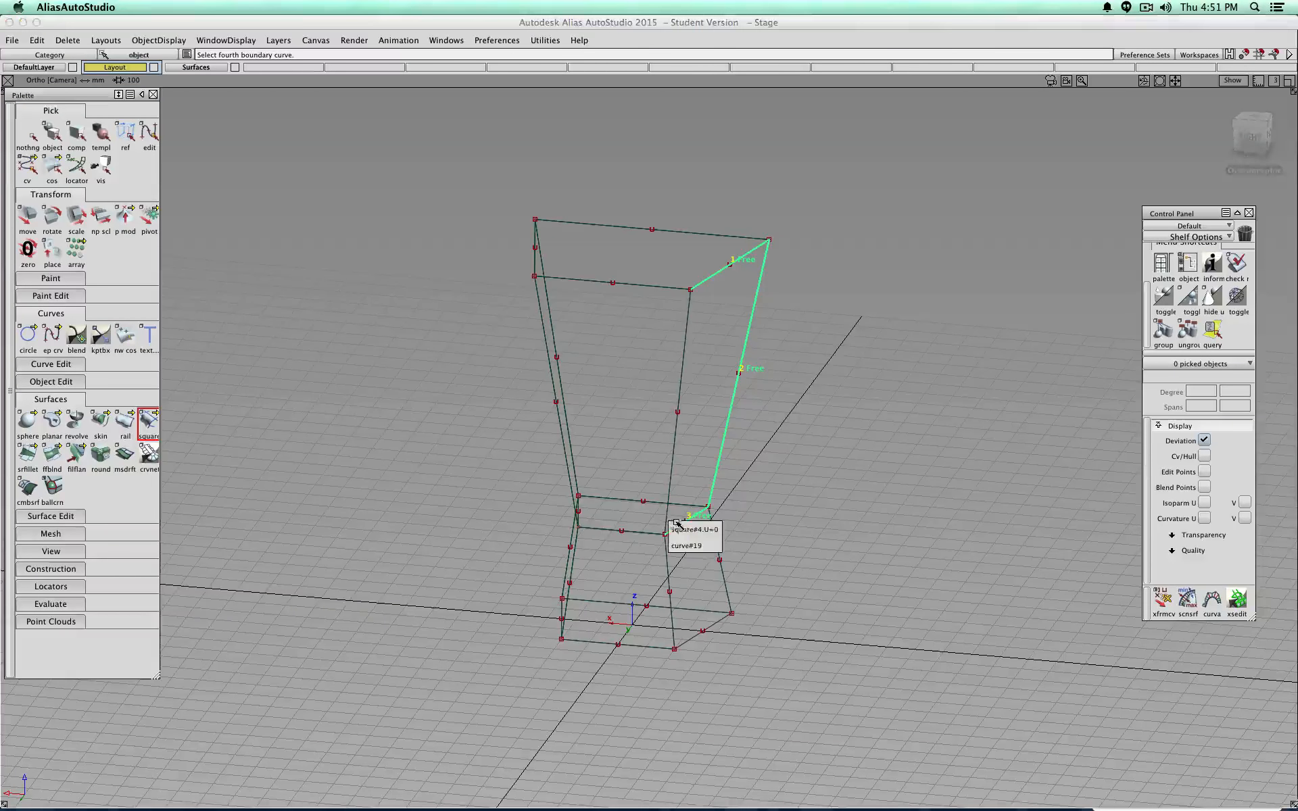
pyautogui.click(688, 545)
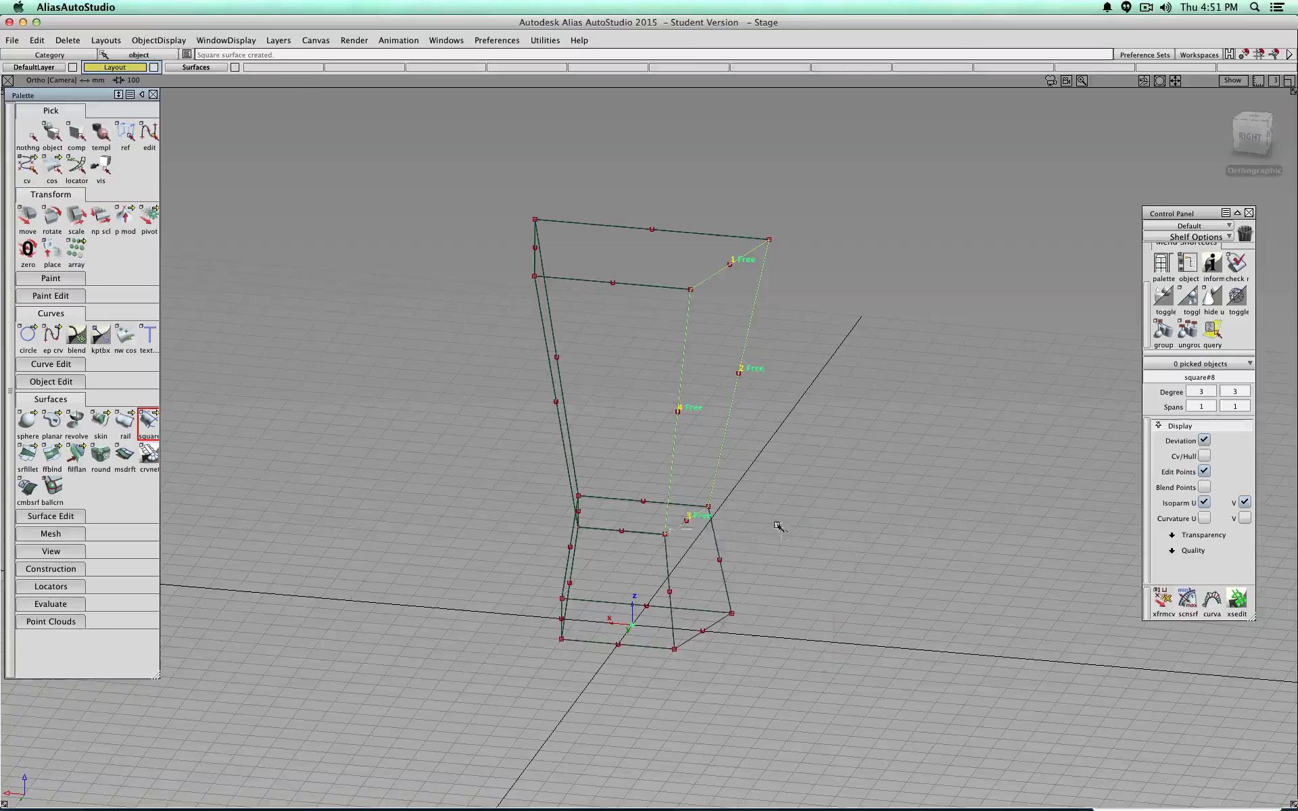
# Step: Create a square surface on the last side's lower section from its waist, base and two side curves
pyautogui.click(687, 525)
pyautogui.click(696, 538)
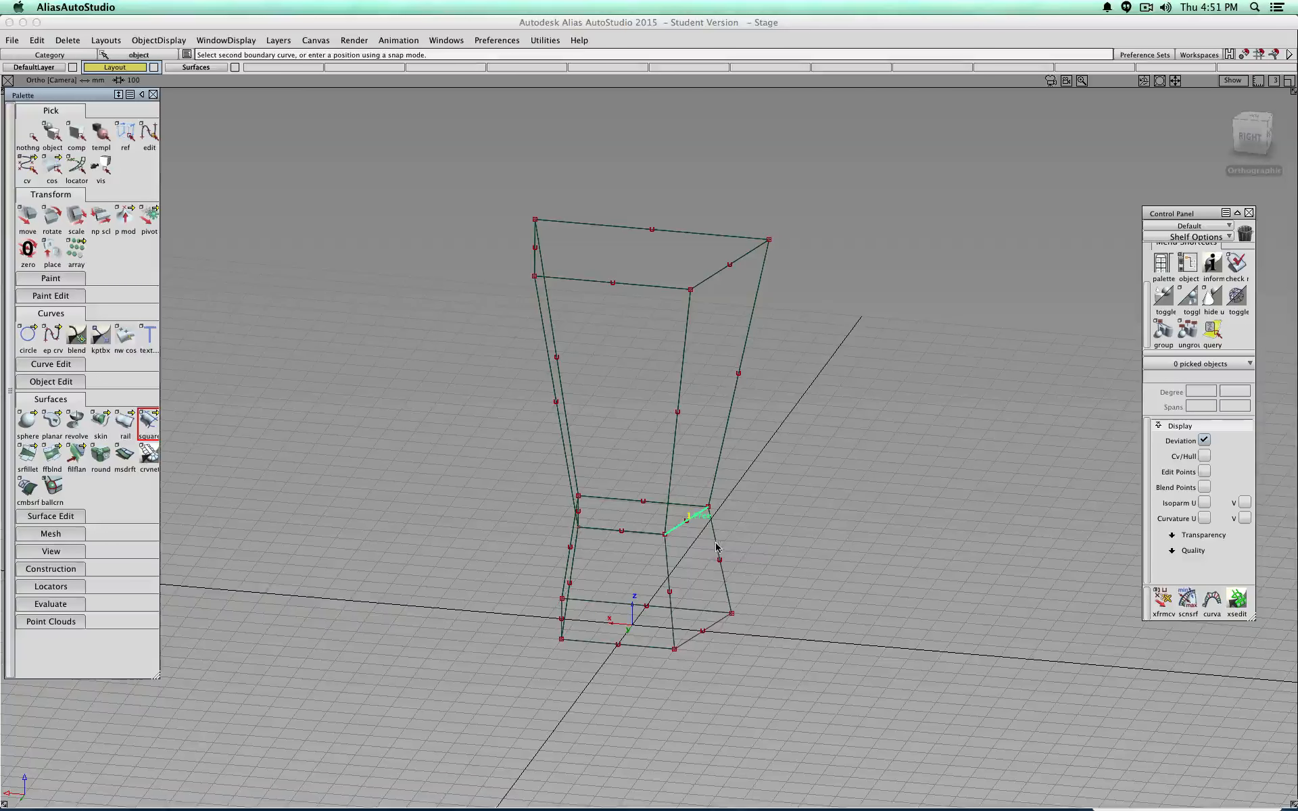
pyautogui.click(718, 545)
pyautogui.click(735, 569)
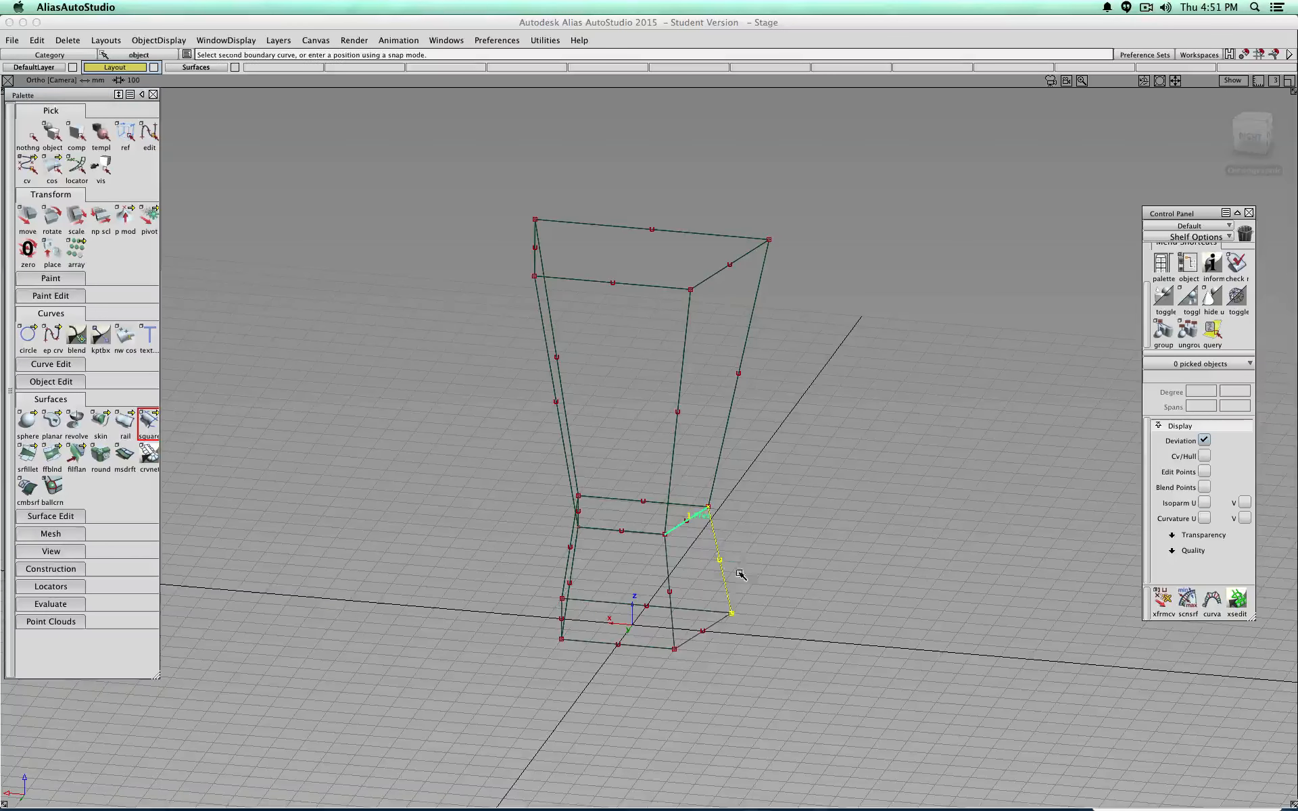
pyautogui.click(728, 618)
pyautogui.click(672, 612)
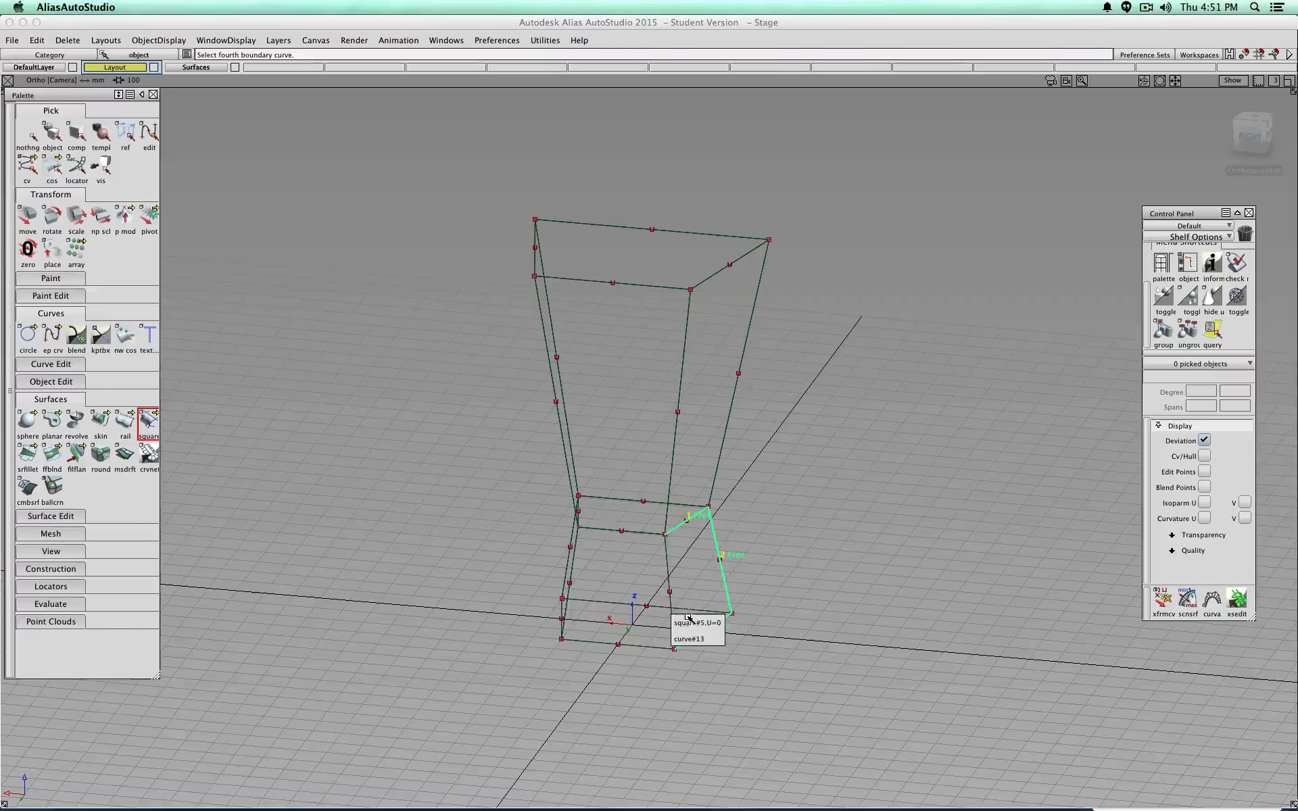
pyautogui.click(696, 625)
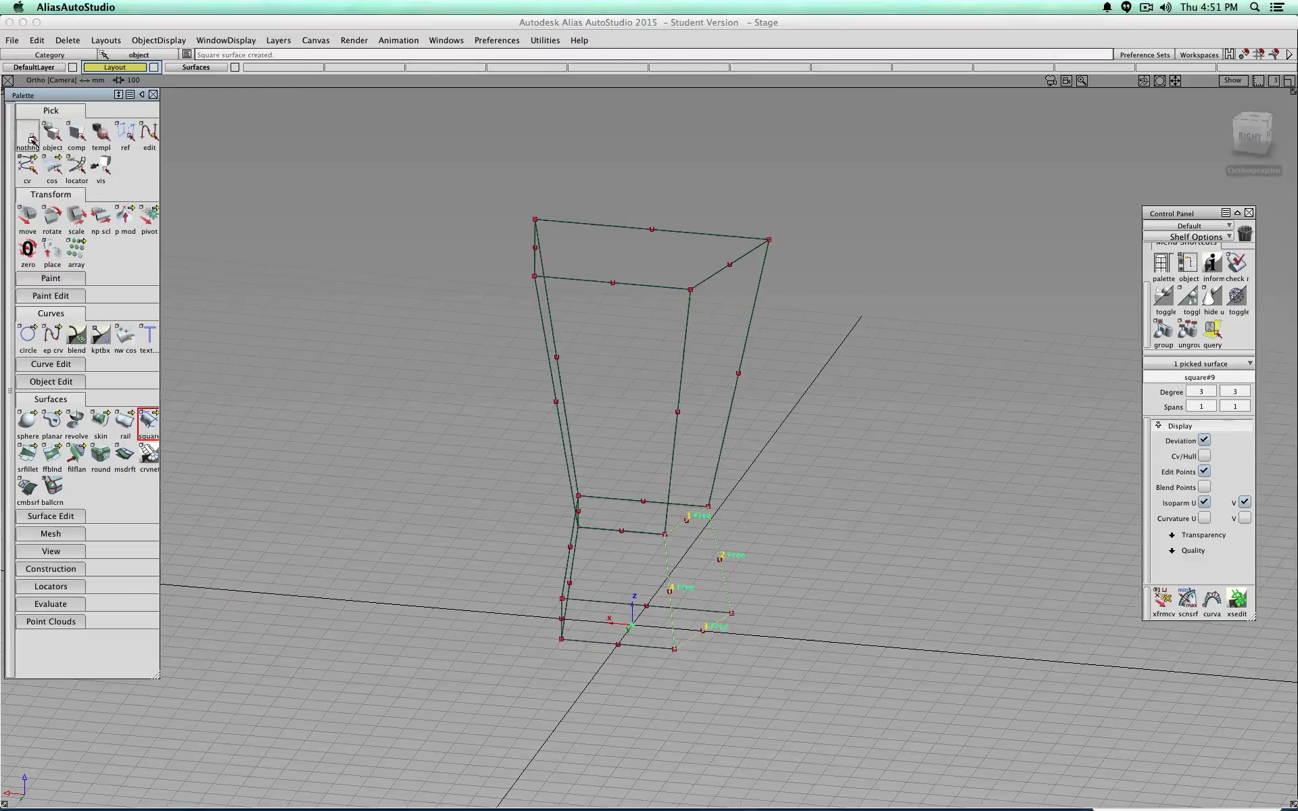
# Step: Pick all the created surfaces, assign them to the Surfaces layer and hide that layer
pyautogui.click(67, 144)
pyautogui.keyDown('ctrl'); pyautogui.keyDown('shift'); pyautogui.moveTo(389, 374); pyautogui.dragTo(460, 375, button='right'); pyautogui.keyUp('shift'); pyautogui.keyUp('ctrl')
pyautogui.moveTo(623, 412)
pyautogui.keyDown('alt'); pyautogui.keyDown('shift'); pyautogui.mouseDown()
pyautogui.moveTo(340, 377)
pyautogui.moveTo(930, 406)
pyautogui.mouseUp(); pyautogui.keyUp('shift'); pyautogui.keyUp('alt')
pyautogui.moveTo(568, 409)
pyautogui.keyDown('alt'); pyautogui.keyDown('shift'); pyautogui.mouseDown()
pyautogui.moveTo(657, 408)
pyautogui.moveTo(770, 383)
pyautogui.moveTo(309, 240)
pyautogui.mouseUp(); pyautogui.keyUp('shift'); pyautogui.keyUp('alt')
pyautogui.moveTo(317, 311)
pyautogui.keyDown('ctrl'); pyautogui.keyDown('shift'); pyautogui.mouseDown(button='right')
pyautogui.moveTo(355, 313)
pyautogui.moveTo(307, 311)
pyautogui.mouseUp(button='right'); pyautogui.keyUp('shift'); pyautogui.keyUp('ctrl')
pyautogui.keyDown('ctrl'); pyautogui.keyDown('shift'); pyautogui.moveTo(323, 311); pyautogui.dragTo(275, 326); pyautogui.keyUp('shift'); pyautogui.keyUp('ctrl')
pyautogui.moveTo(362, 209); pyautogui.dragTo(910, 732)
pyautogui.moveTo(186, 67); pyautogui.dragTo(192, 79)
pyautogui.click(234, 67)
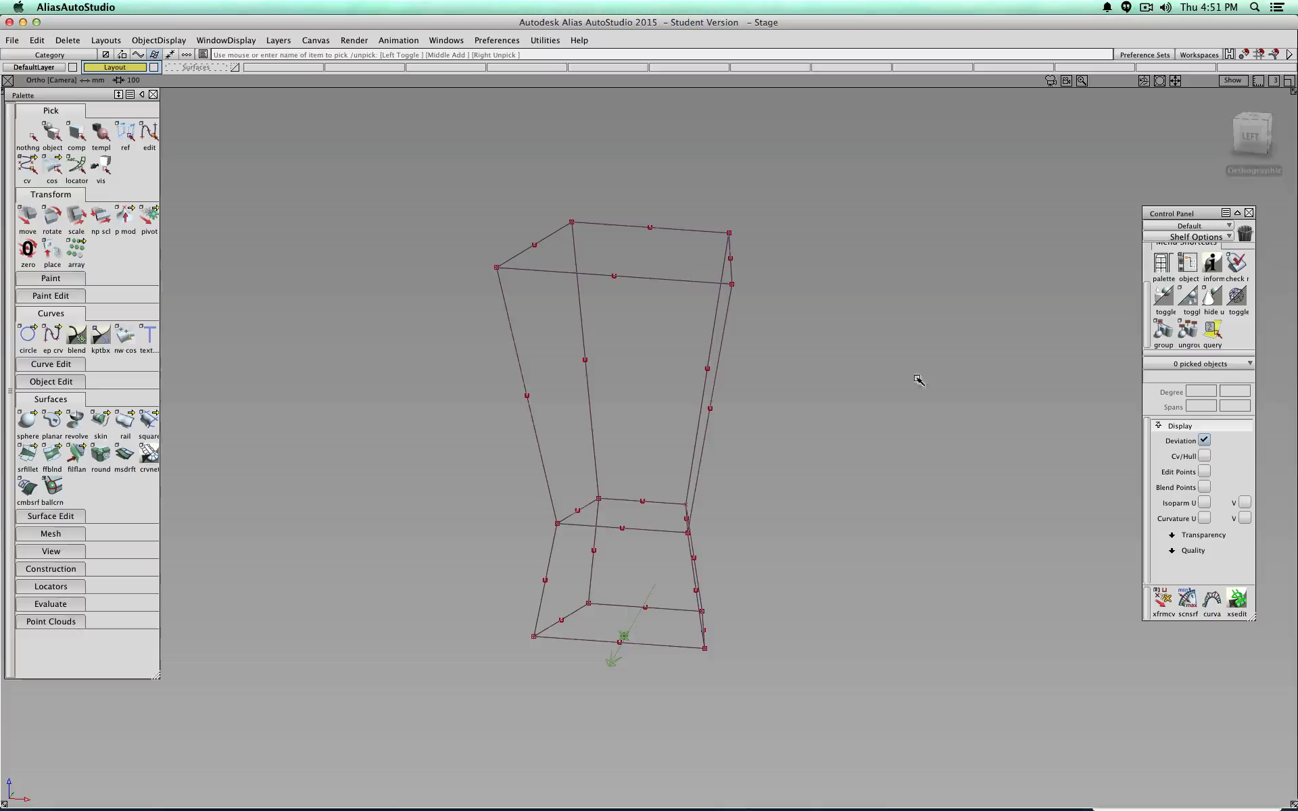
# Step: Pick the control points along the lower section from the left view and check the selection from the top and at an angle
pyautogui.keyDown('ctrl'); pyautogui.keyDown('shift'); pyautogui.moveTo(946, 378); pyautogui.dragTo(948, 353); pyautogui.keyUp('shift'); pyautogui.keyUp('ctrl')
pyautogui.keyDown('ctrl'); pyautogui.keyDown('shift'); pyautogui.moveTo(459, 518); pyautogui.dragTo(497, 522); pyautogui.keyUp('shift'); pyautogui.keyUp('ctrl')
pyautogui.click(1250, 135)
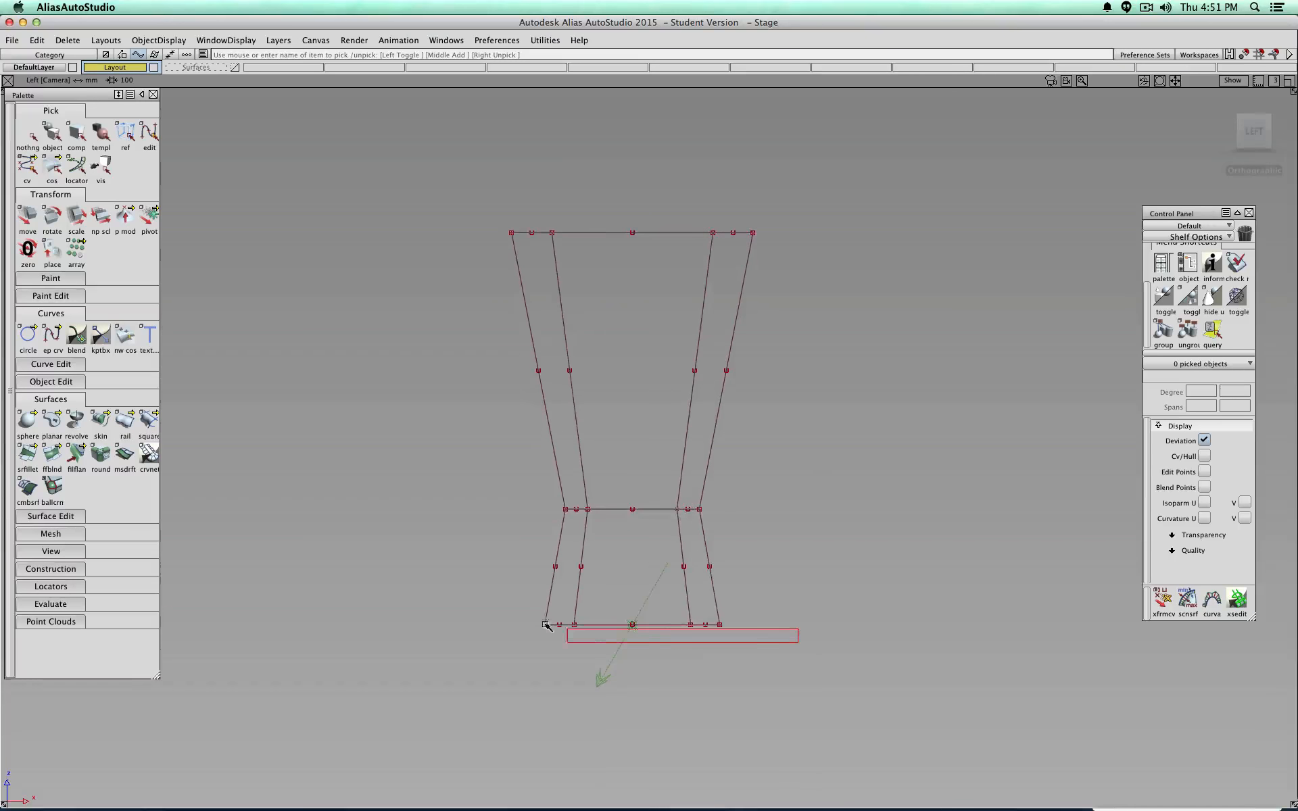
pyautogui.moveTo(545, 624); pyautogui.dragTo(547, 625)
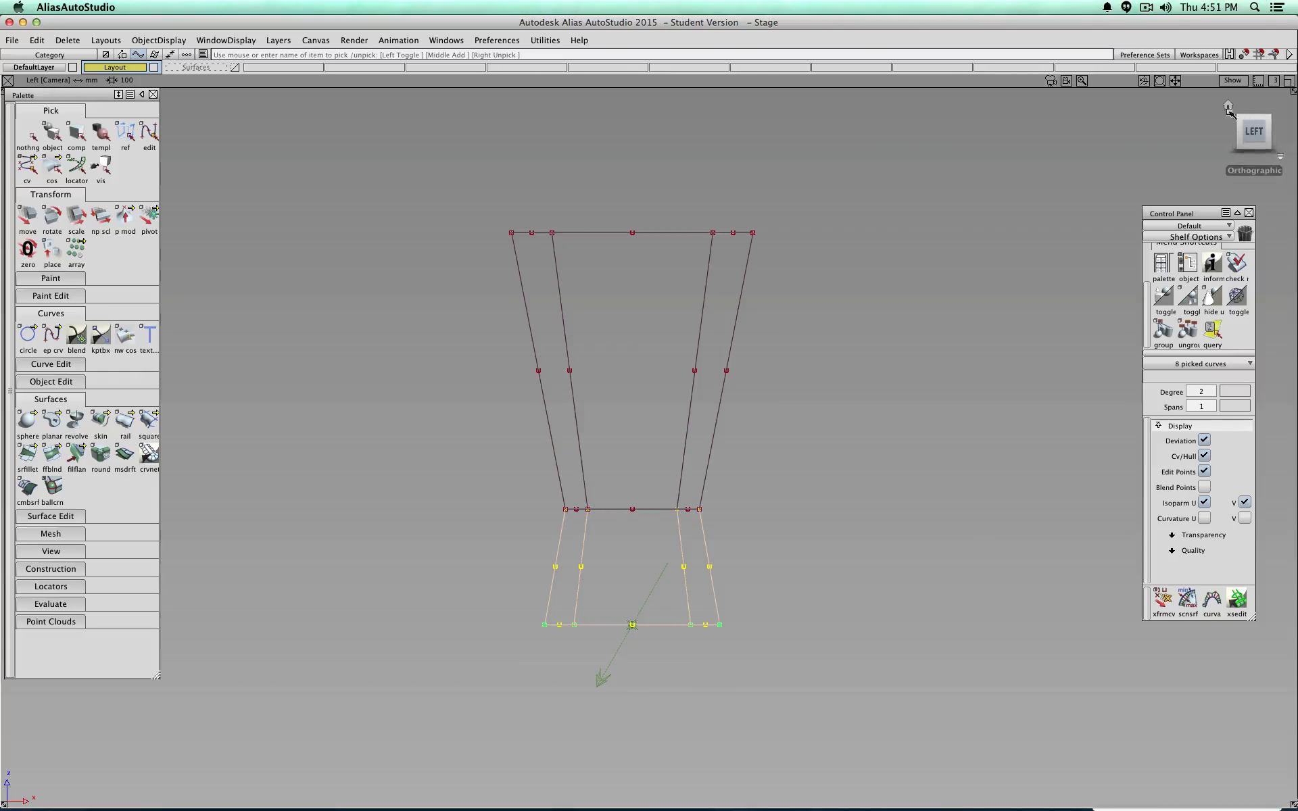
pyautogui.click(1254, 107)
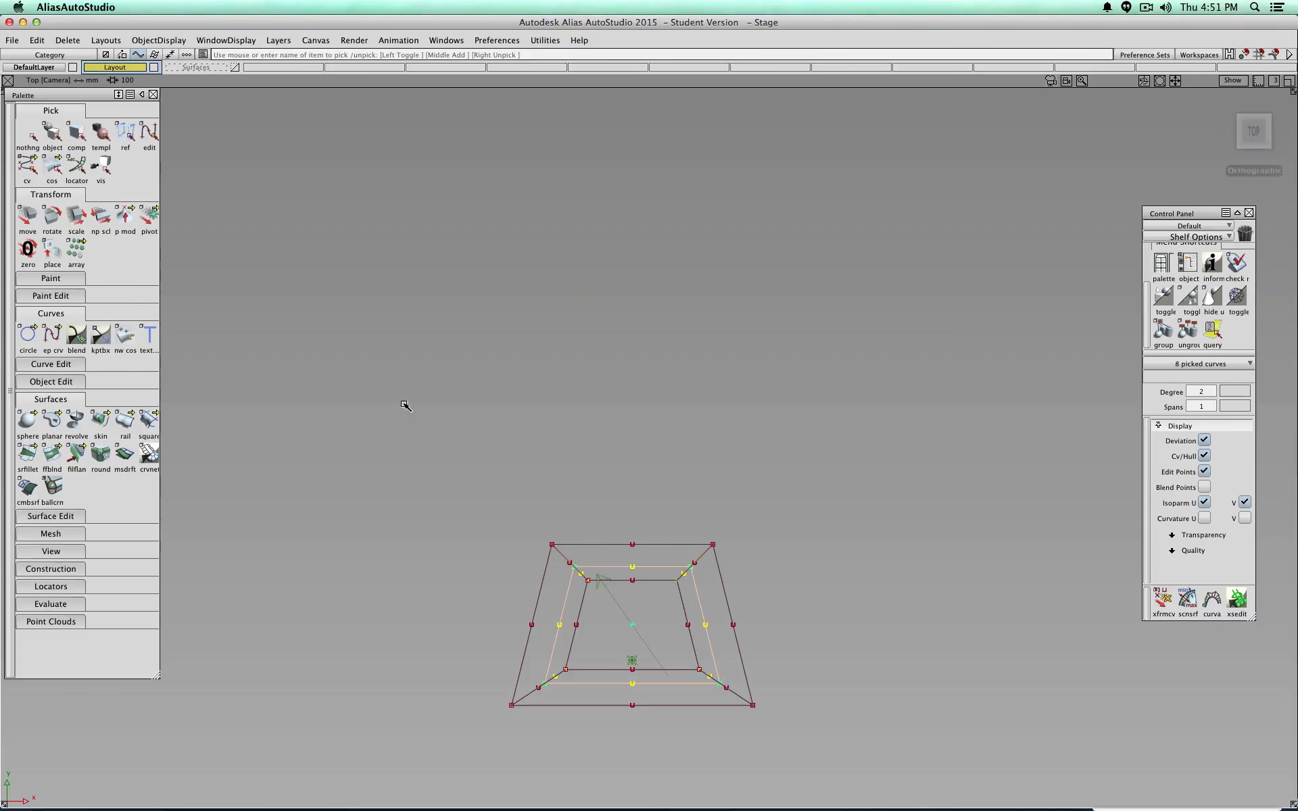
pyautogui.keyDown('alt'); pyautogui.keyDown('shift'); pyautogui.moveTo(482, 469); pyautogui.dragTo(443, 213); pyautogui.keyUp('shift'); pyautogui.keyUp('alt')
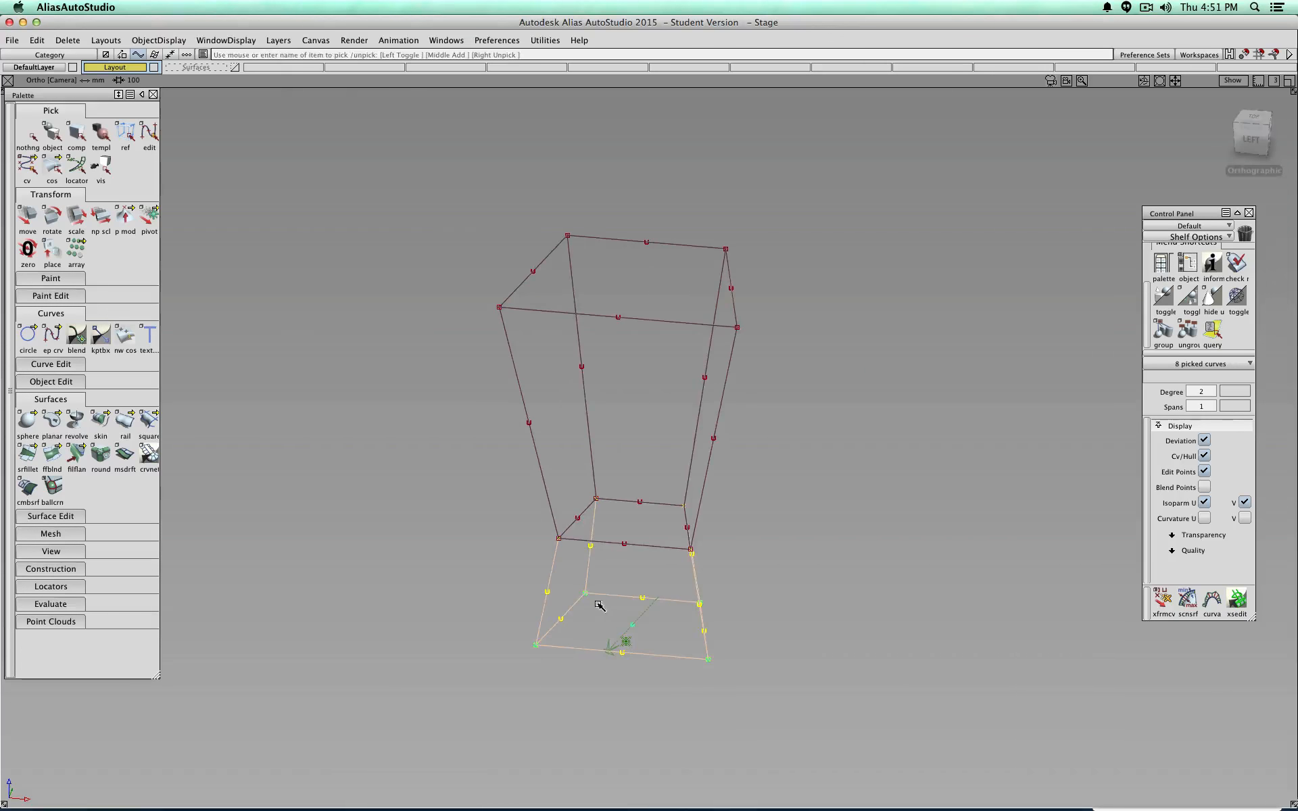
# Step: Pick a single base edge curve and a single waist curve in turn, and clear the selection
pyautogui.keyDown('ctrl'); pyautogui.keyDown('shift'); pyautogui.moveTo(563, 619); pyautogui.dragTo(563, 590); pyautogui.keyUp('shift'); pyautogui.keyUp('ctrl')
pyautogui.click(564, 619)
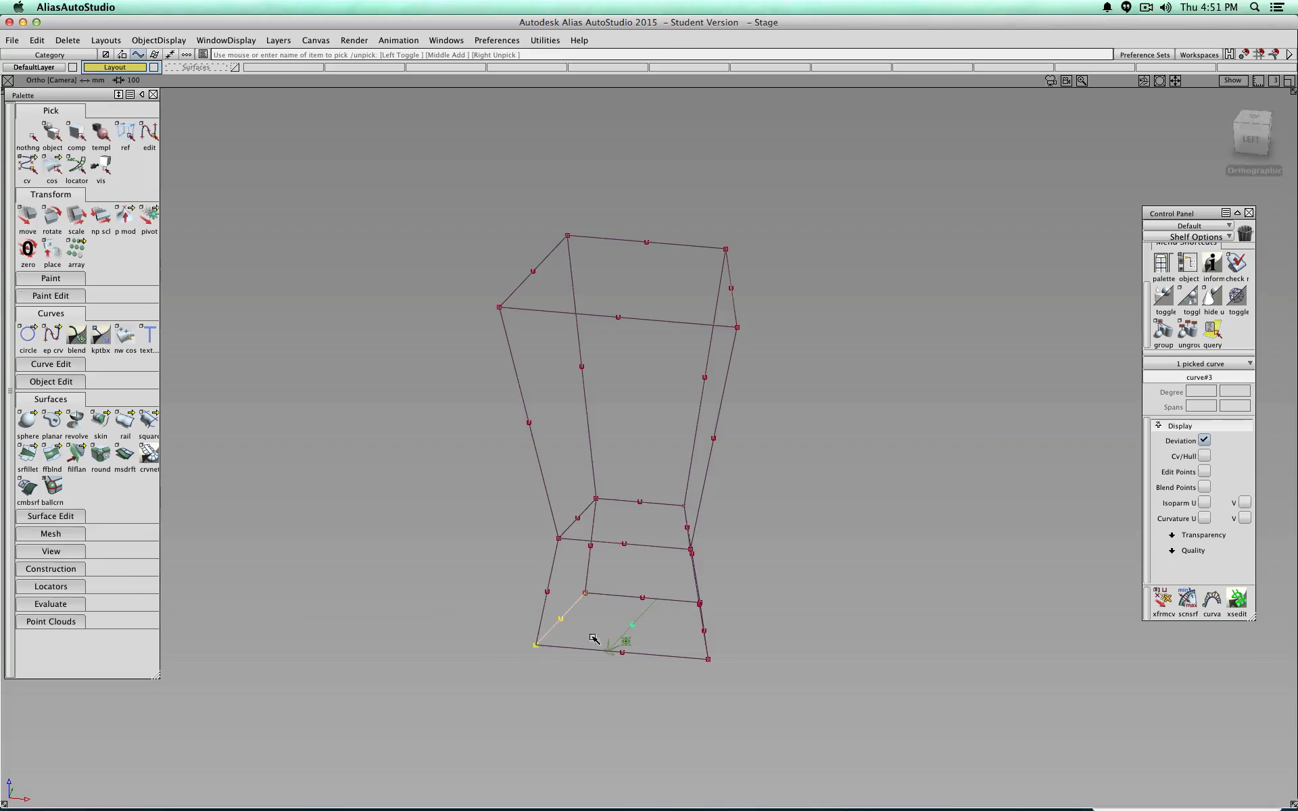
pyautogui.click(632, 548)
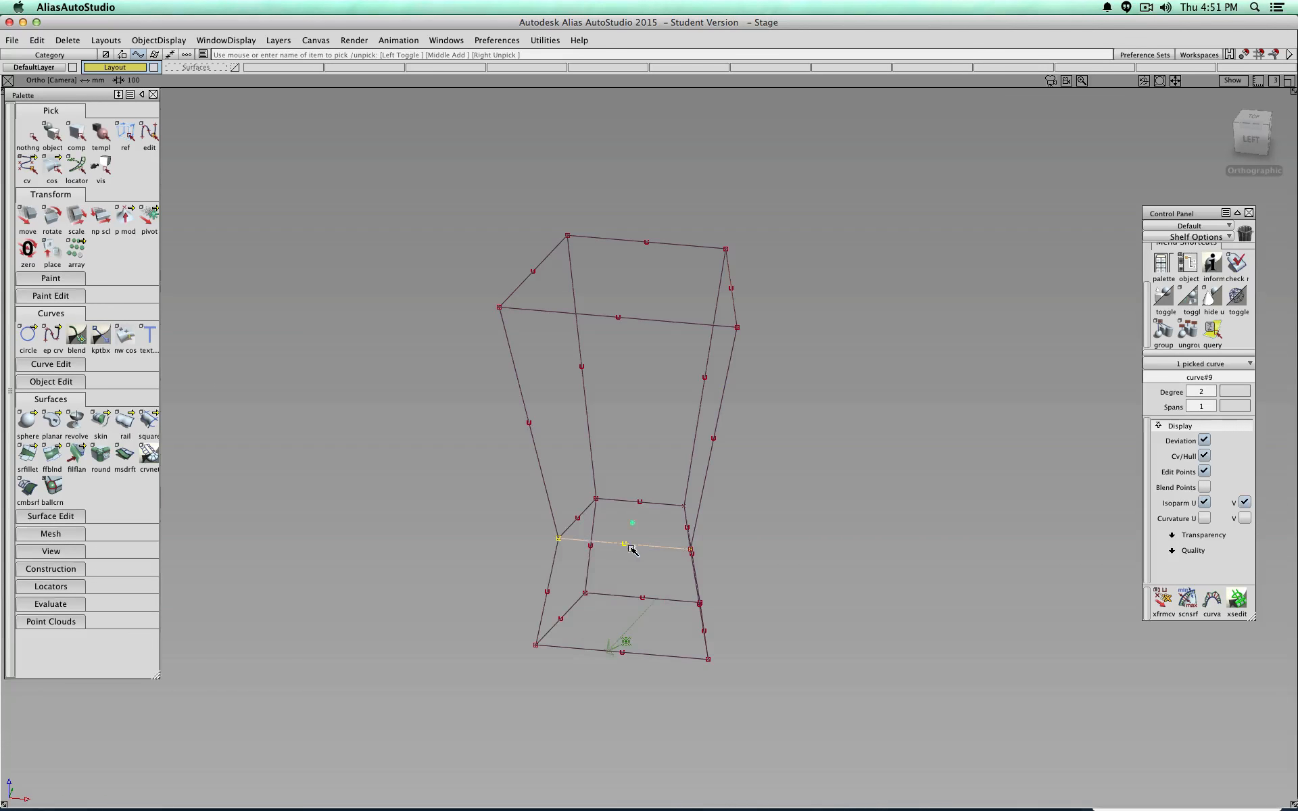
pyautogui.keyDown('ctrl'); pyautogui.keyDown('shift'); pyautogui.moveTo(653, 417); pyautogui.dragTo(636, 284); pyautogui.keyUp('shift'); pyautogui.keyUp('ctrl')
pyautogui.click(652, 319)
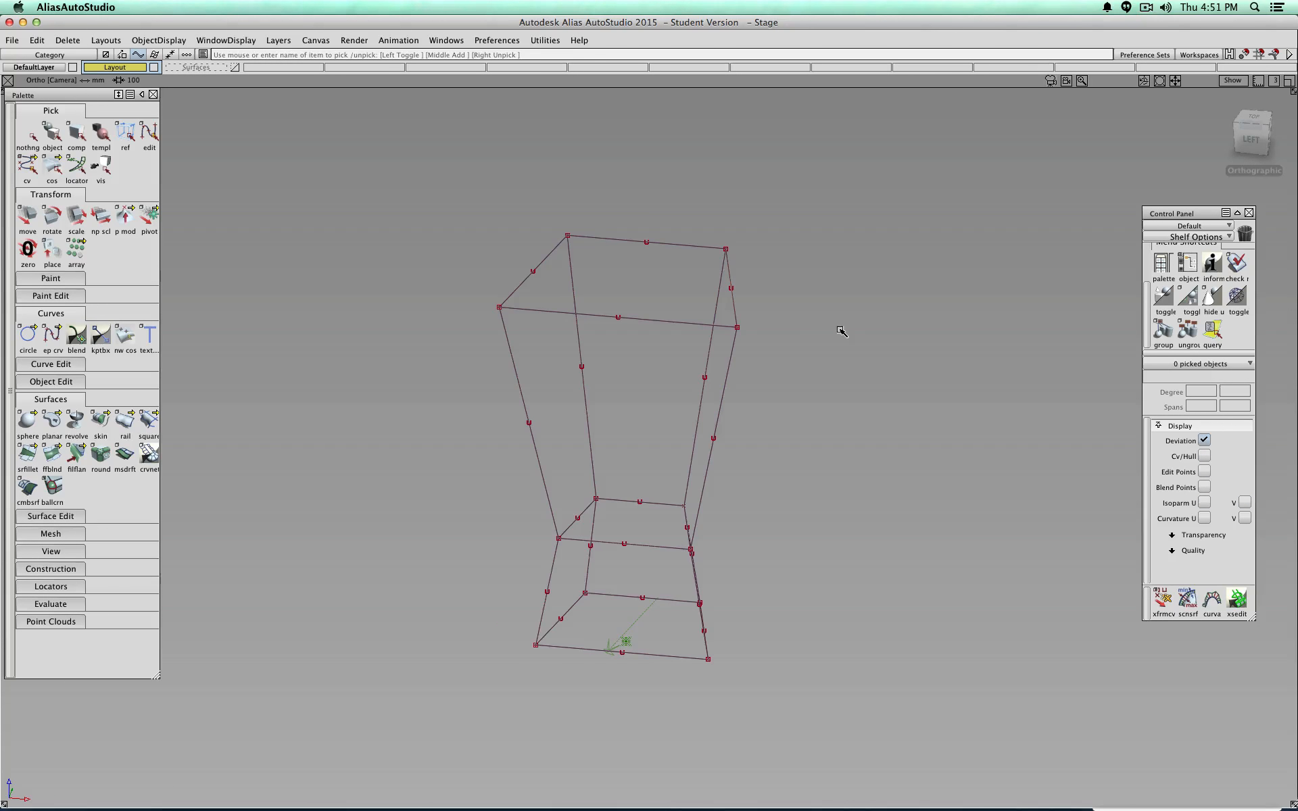
# Step: Show the Surfaces layer and, in the back view, move one side's upper corner control points outward and down to reshape the upper surfaces
pyautogui.click(235, 68)
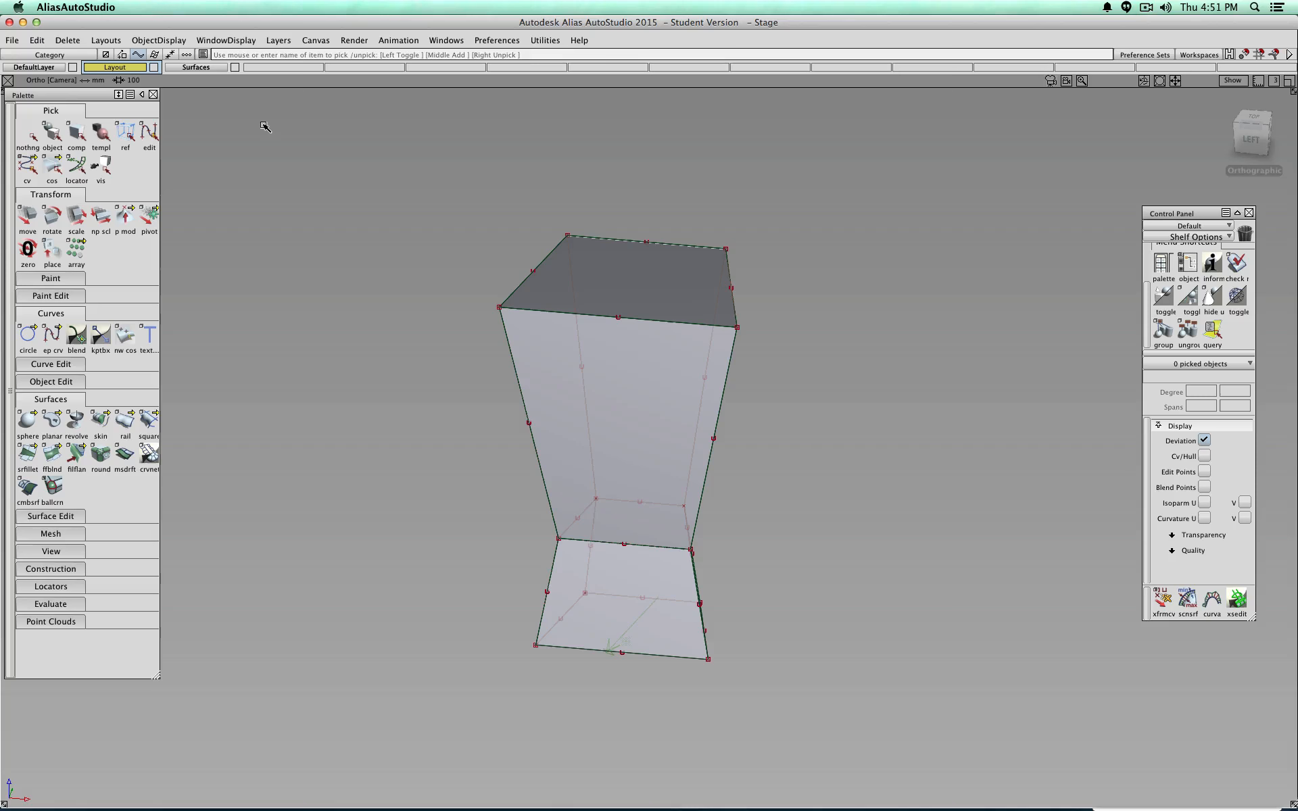
pyautogui.click(27, 165)
pyautogui.click(1260, 137)
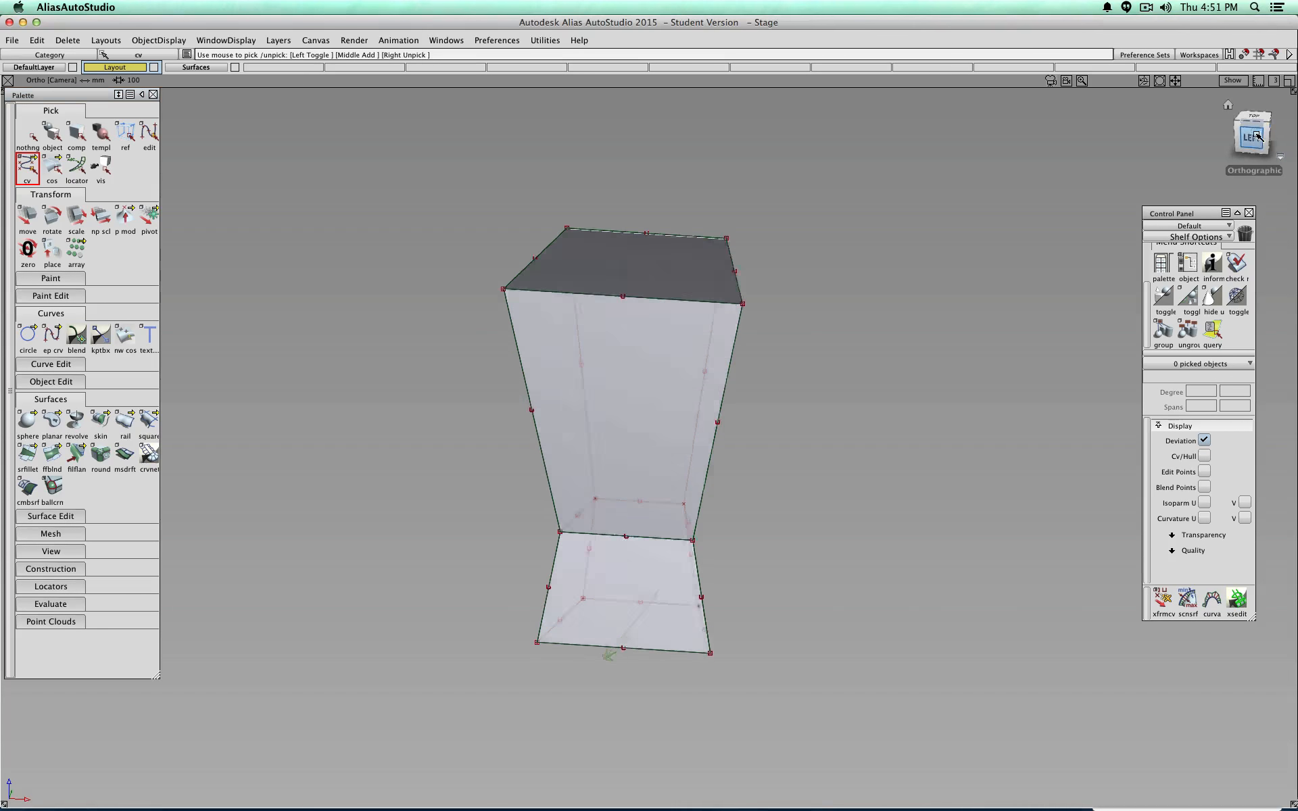
pyautogui.click(1277, 132)
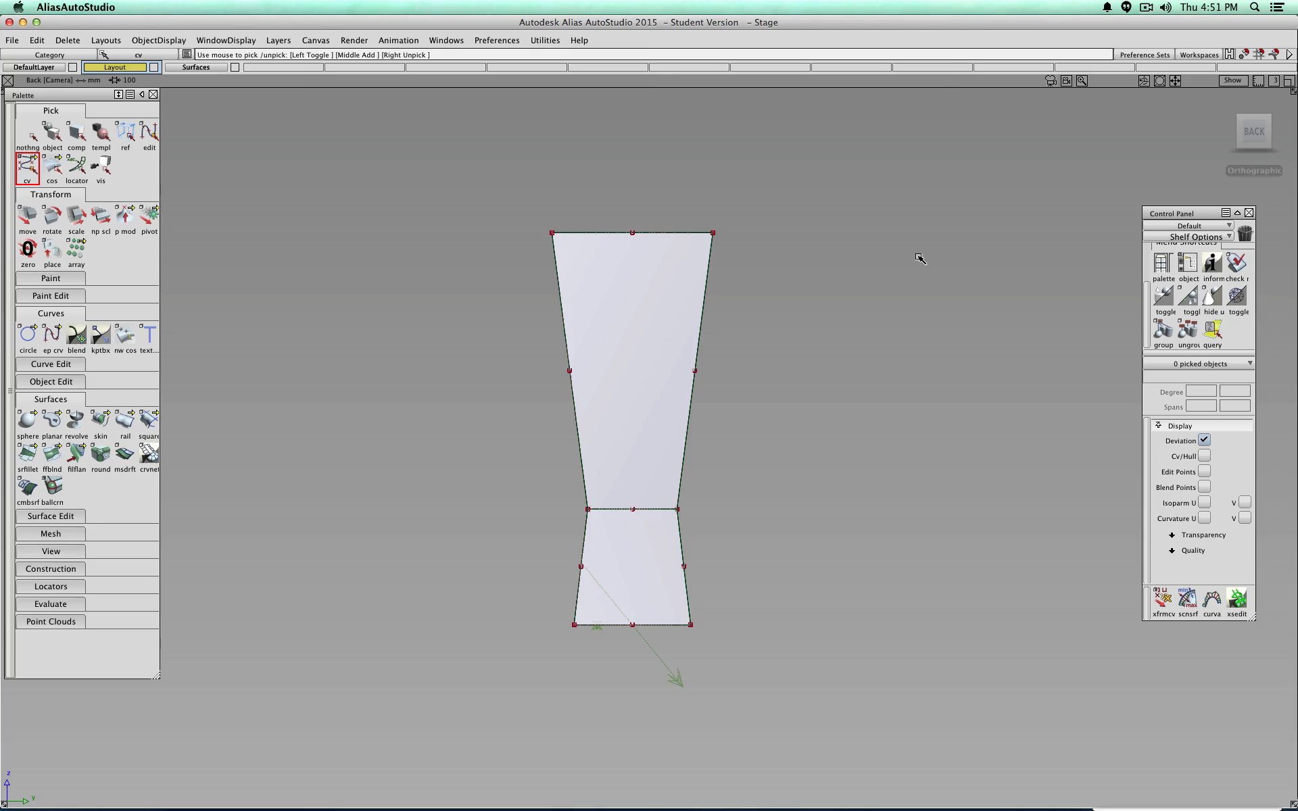
pyautogui.keyDown('ctrl'); pyautogui.keyDown('shift'); pyautogui.click(781, 261); pyautogui.keyUp('shift'); pyautogui.keyUp('ctrl')
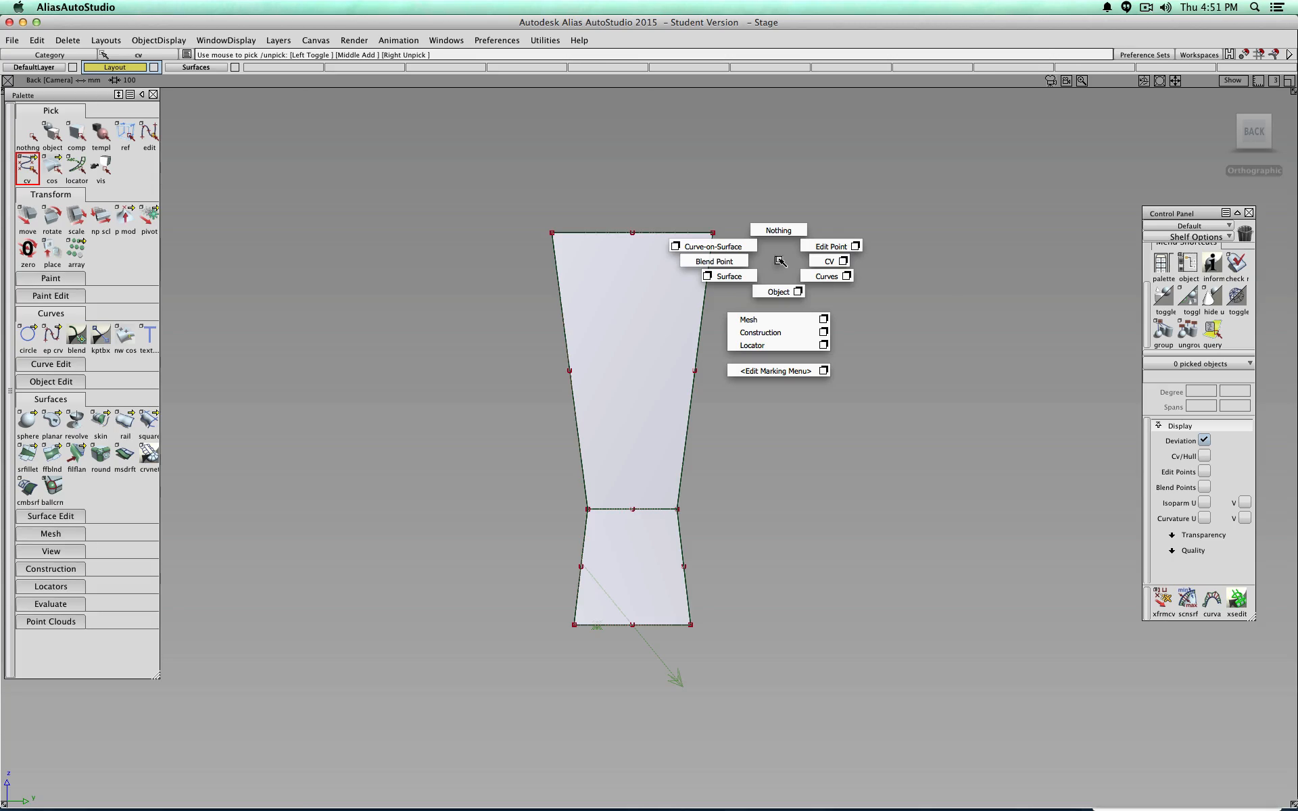
pyautogui.keyDown('ctrl'); pyautogui.keyDown('shift'); pyautogui.moveTo(780, 261); pyautogui.dragTo(826, 276); pyautogui.keyUp('shift'); pyautogui.keyUp('ctrl')
pyautogui.moveTo(684, 196); pyautogui.dragTo(786, 364)
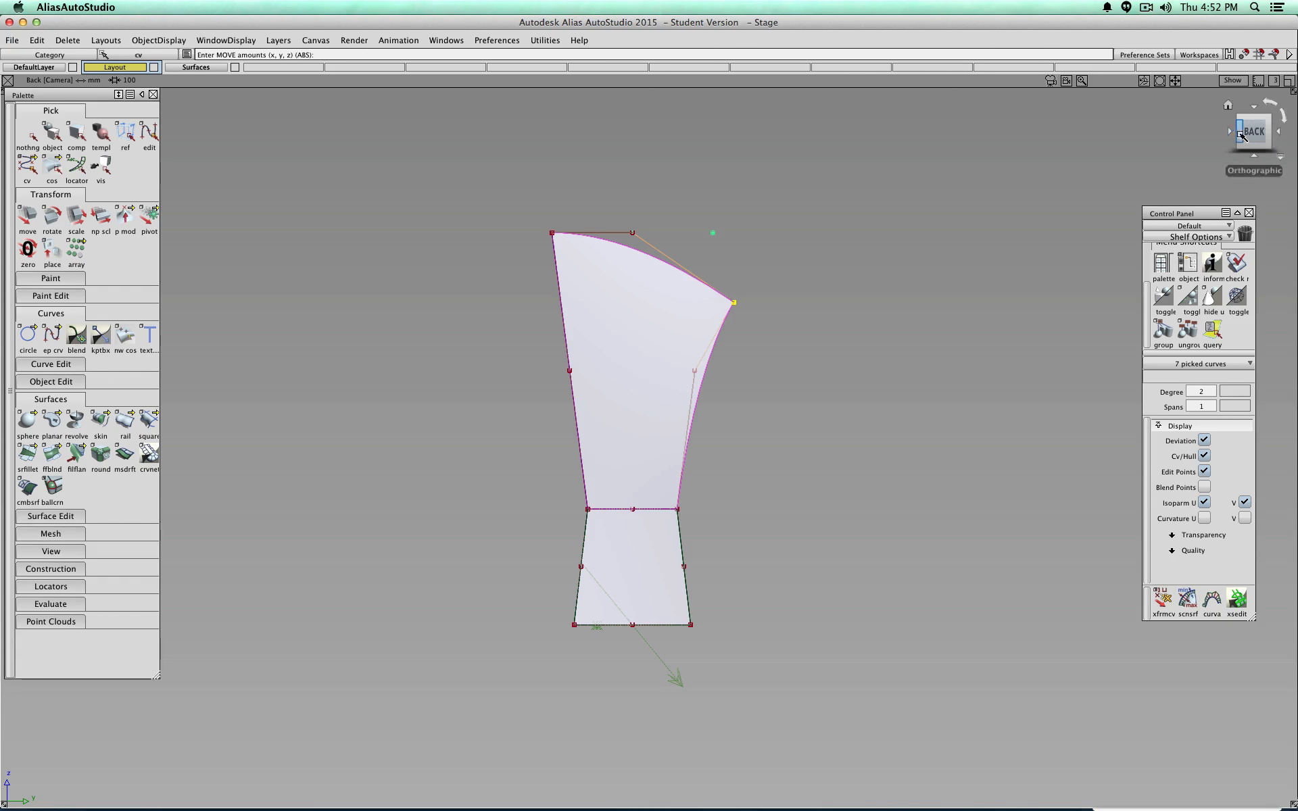
pyautogui.moveTo(1252, 136); pyautogui.dragTo(759, 165)
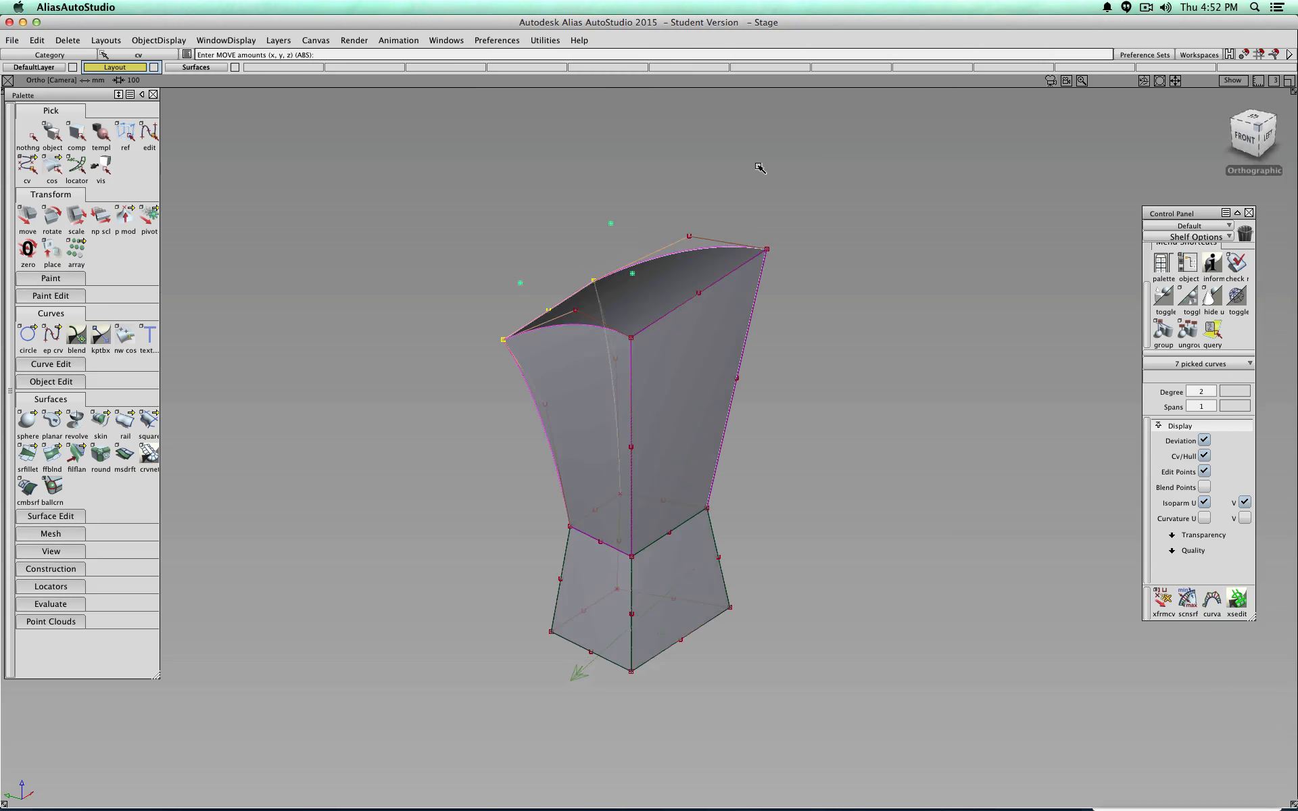
pyautogui.keyDown('ctrl'); pyautogui.keyDown('shift'); pyautogui.moveTo(330, 247); pyautogui.dragTo(371, 238); pyautogui.keyUp('shift'); pyautogui.keyUp('ctrl')
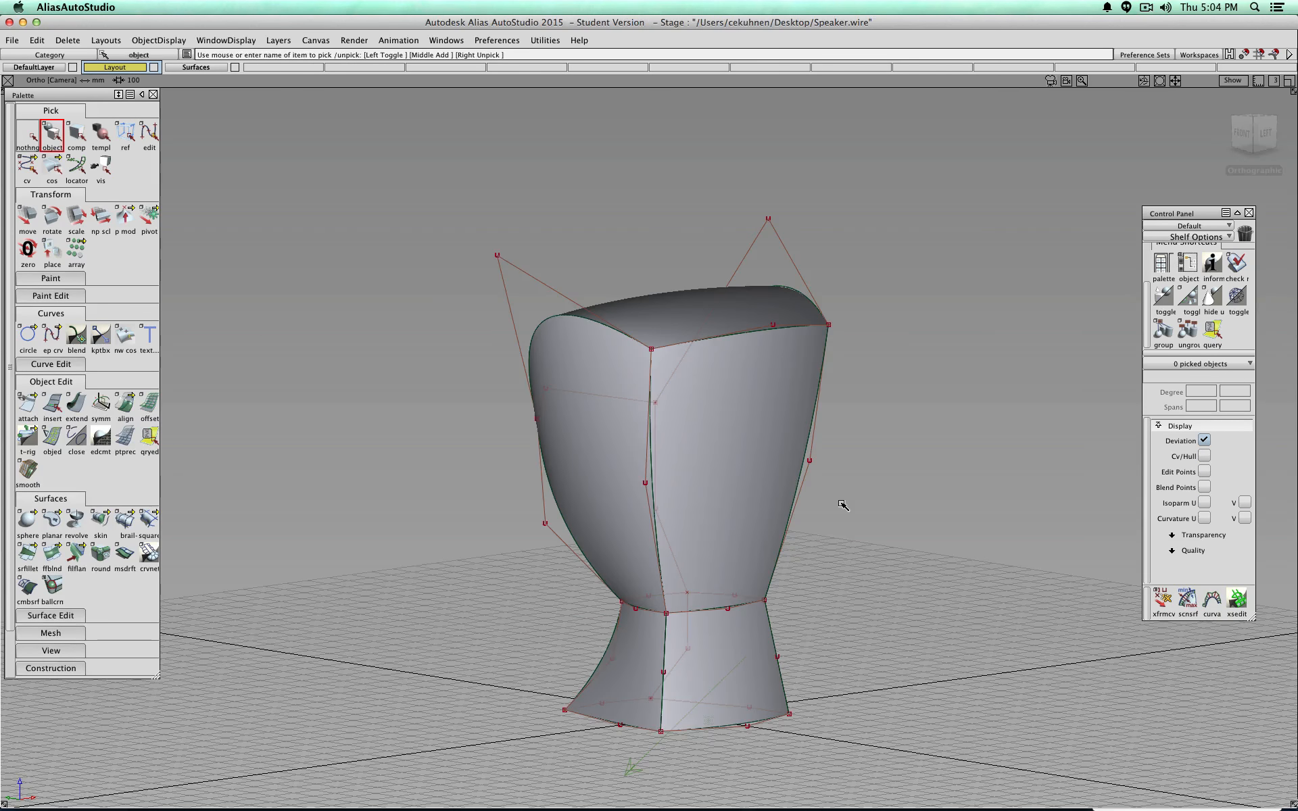
# Step: In the left view, pick the middle control points of the four lower side curves and centre their pivot between them
pyautogui.keyDown('alt'); pyautogui.keyDown('shift'); pyautogui.moveTo(861, 473); pyautogui.dragTo(715, 434); pyautogui.keyUp('shift'); pyautogui.keyUp('alt')
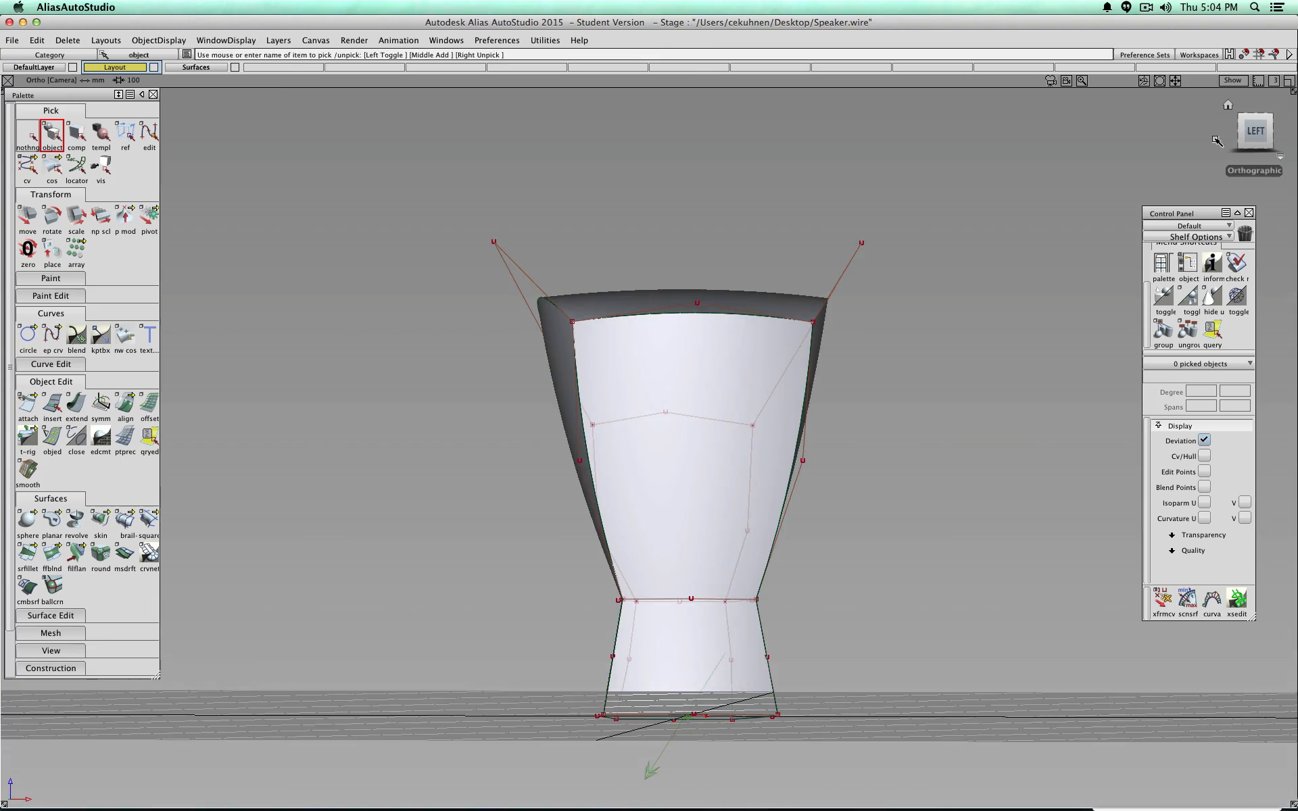
pyautogui.click(1254, 128)
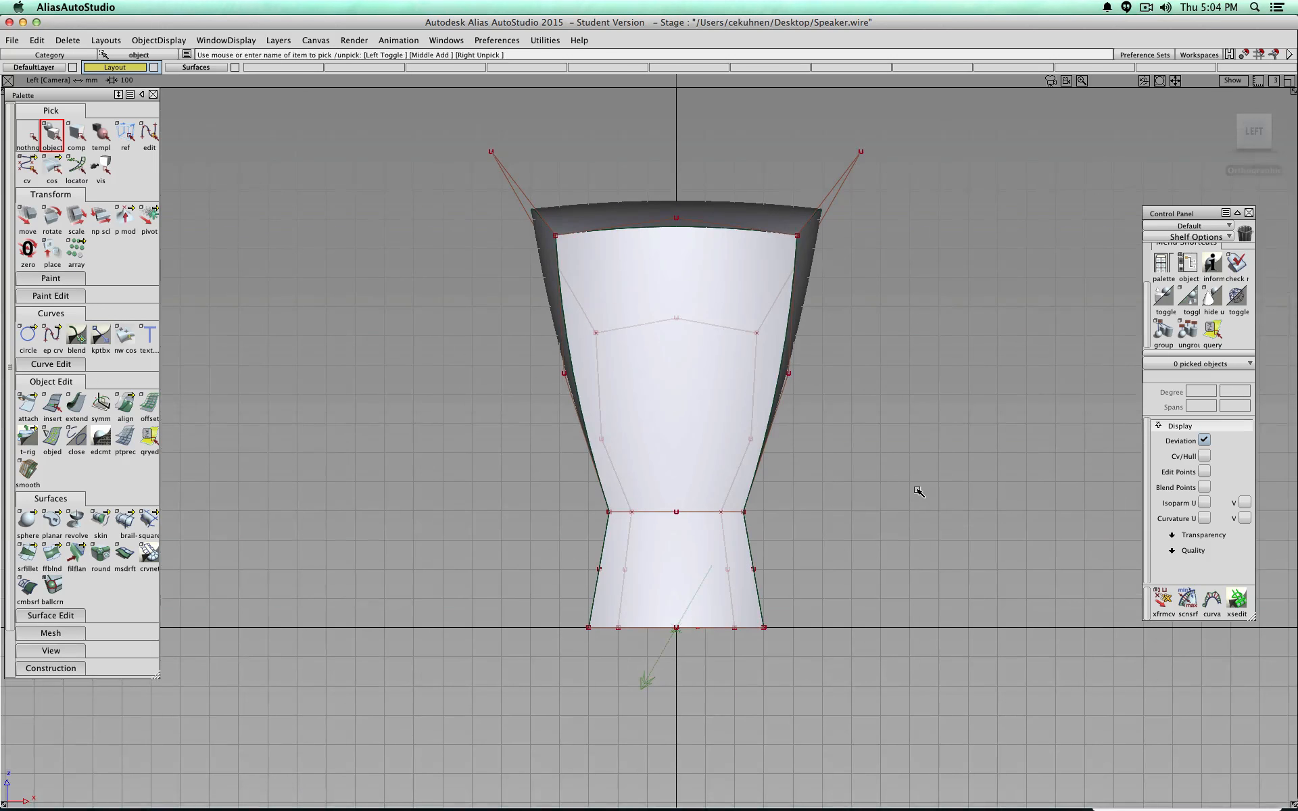
pyautogui.keyDown('ctrl'); pyautogui.keyDown('shift'); pyautogui.moveTo(918, 492); pyautogui.dragTo(960, 496); pyautogui.keyUp('shift'); pyautogui.keyUp('ctrl')
pyautogui.moveTo(804, 541); pyautogui.dragTo(564, 579)
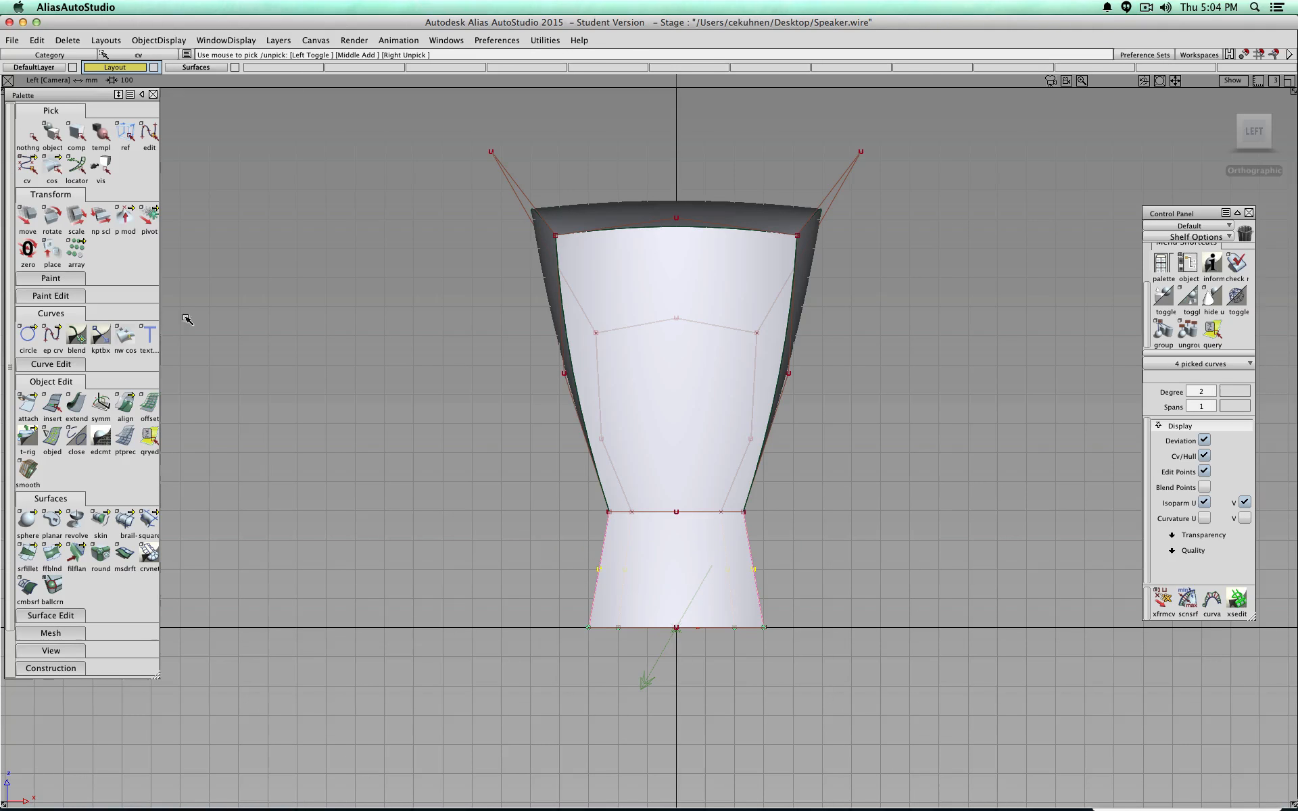
pyautogui.click(150, 216)
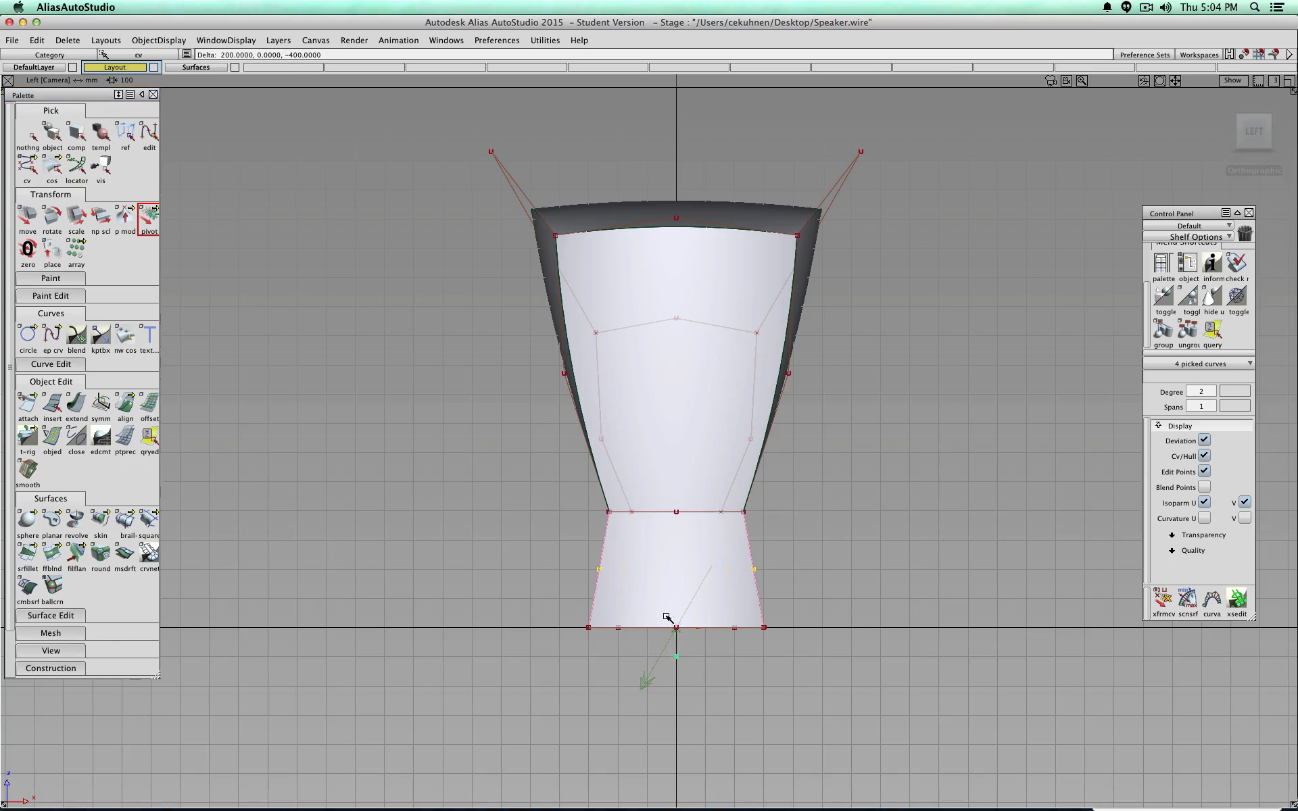
pyautogui.keyDown('alt'); pyautogui.moveTo(668, 569); pyautogui.dragTo(674, 569); pyautogui.keyUp('alt')
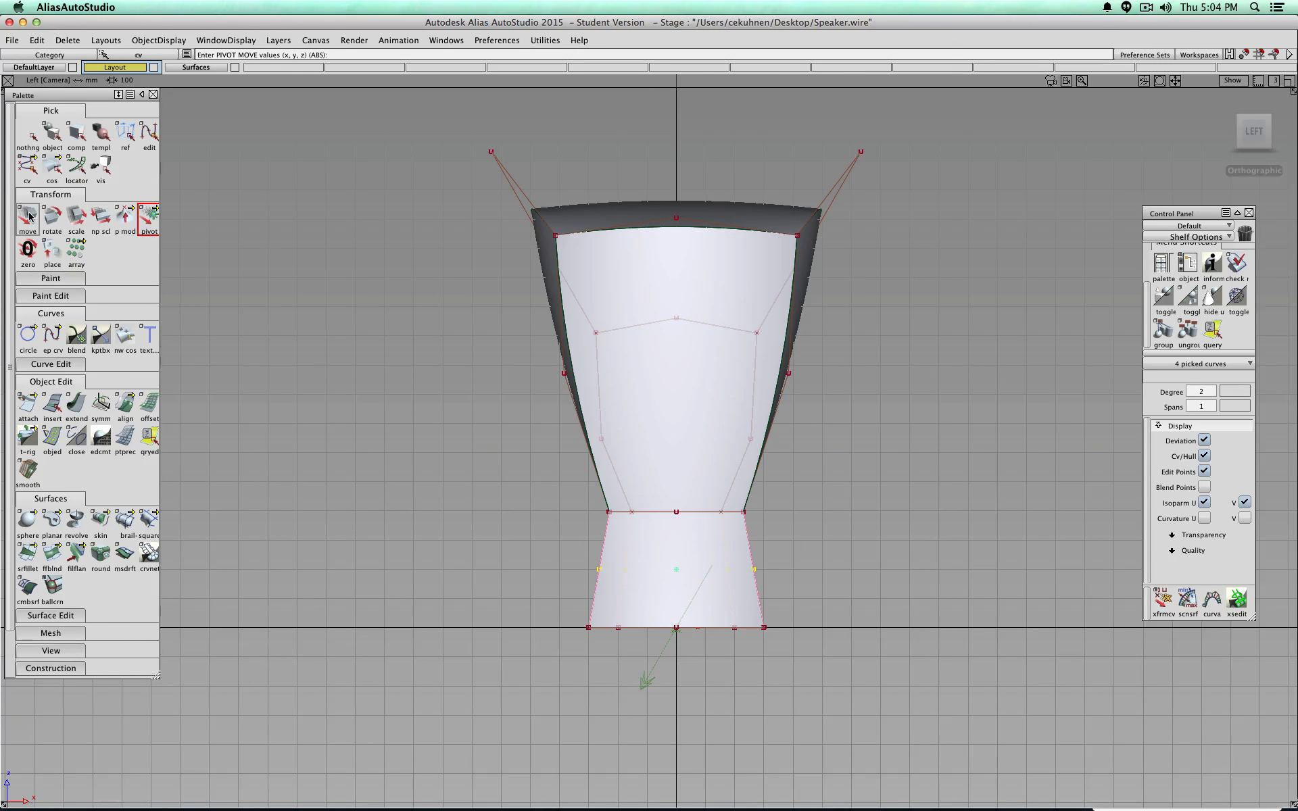
# Step: Scale the picked middle control points outward so the sides of the lower section bulge slightly
pyautogui.click(76, 217)
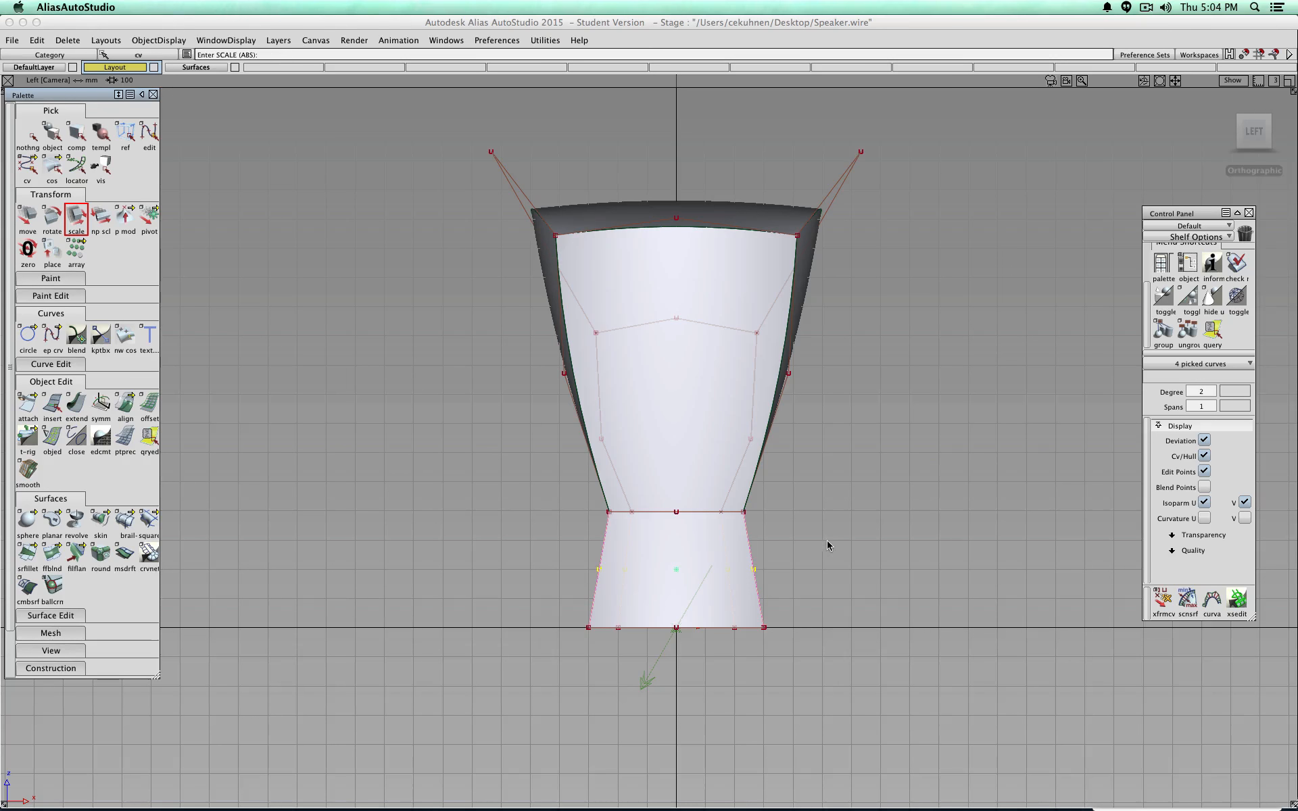
pyautogui.moveTo(828, 544); pyautogui.dragTo(863, 518)
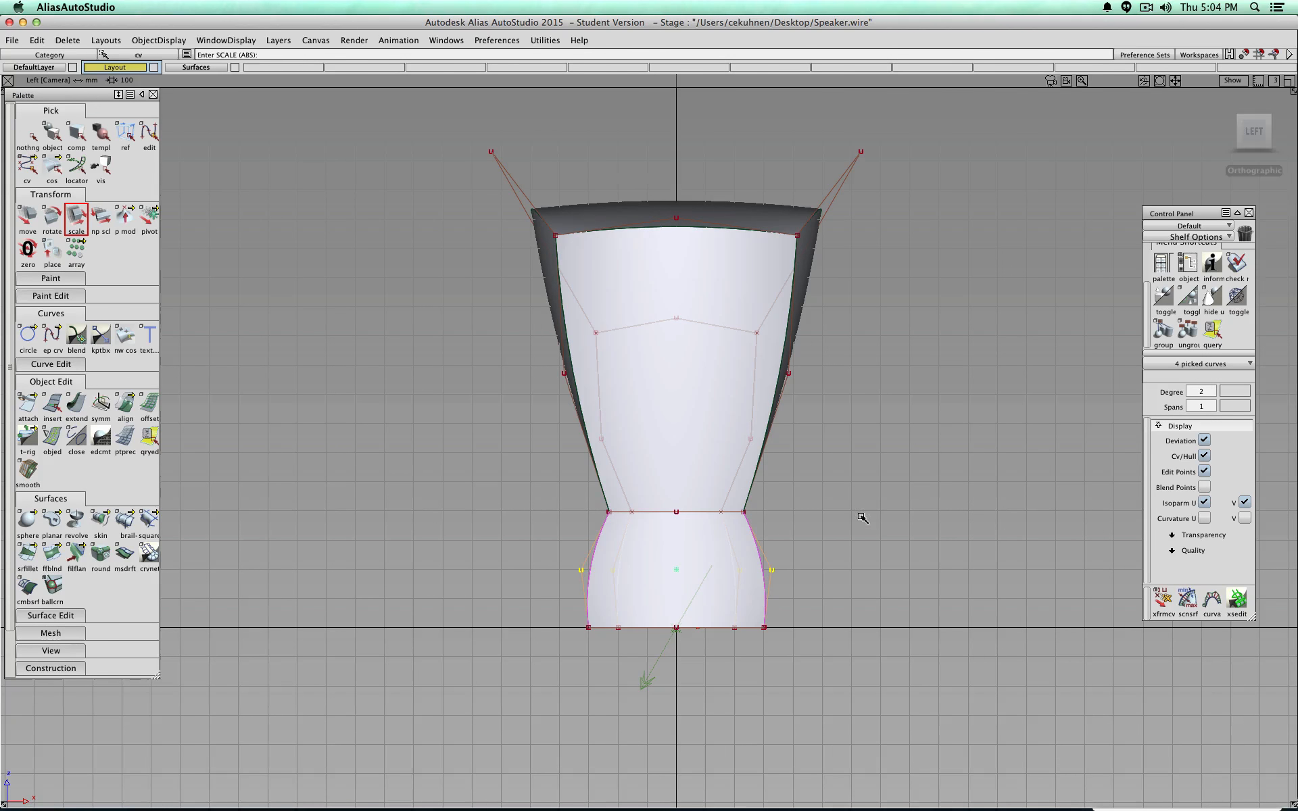
pyautogui.moveTo(924, 388); pyautogui.dragTo(901, 406)
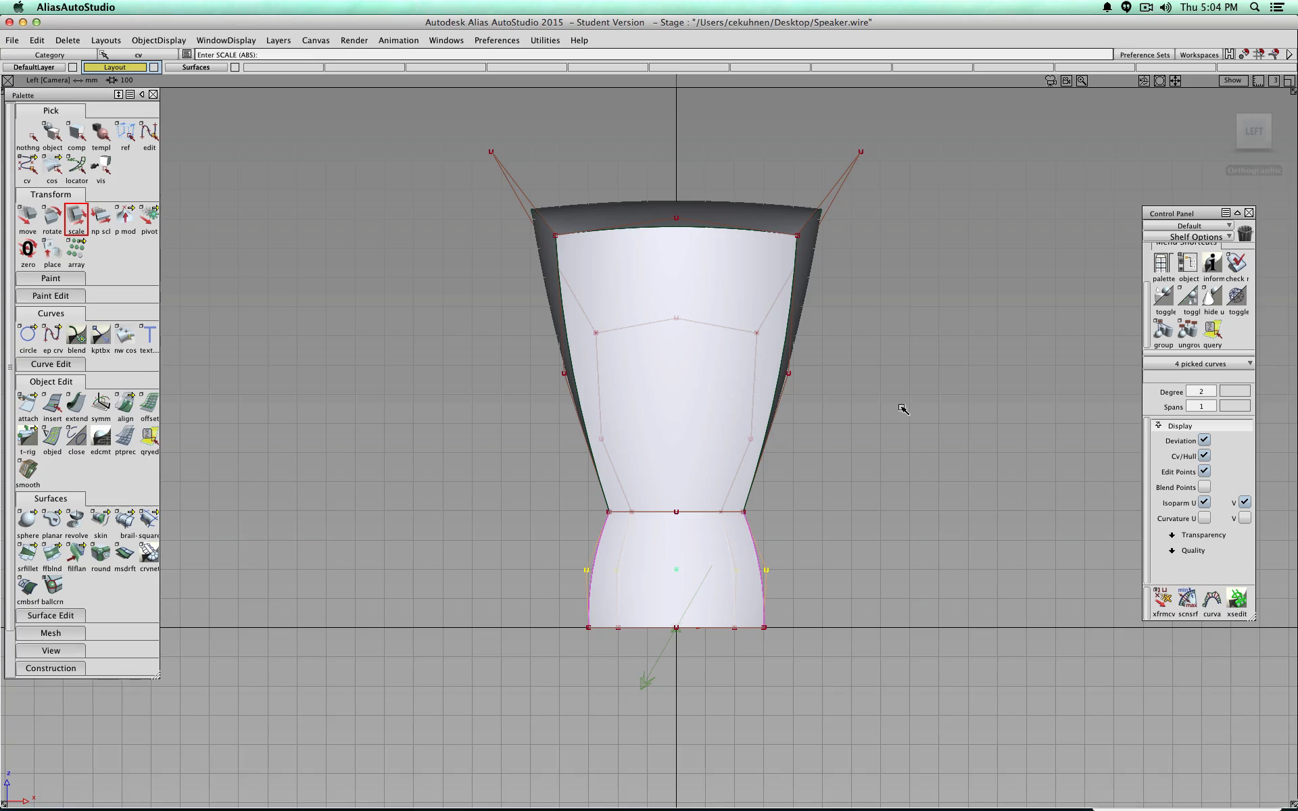
# Step: In the back view, move the middle control points of the base's concave edge outward so the edge becomes convex, and clear the selection
pyautogui.click(1276, 135)
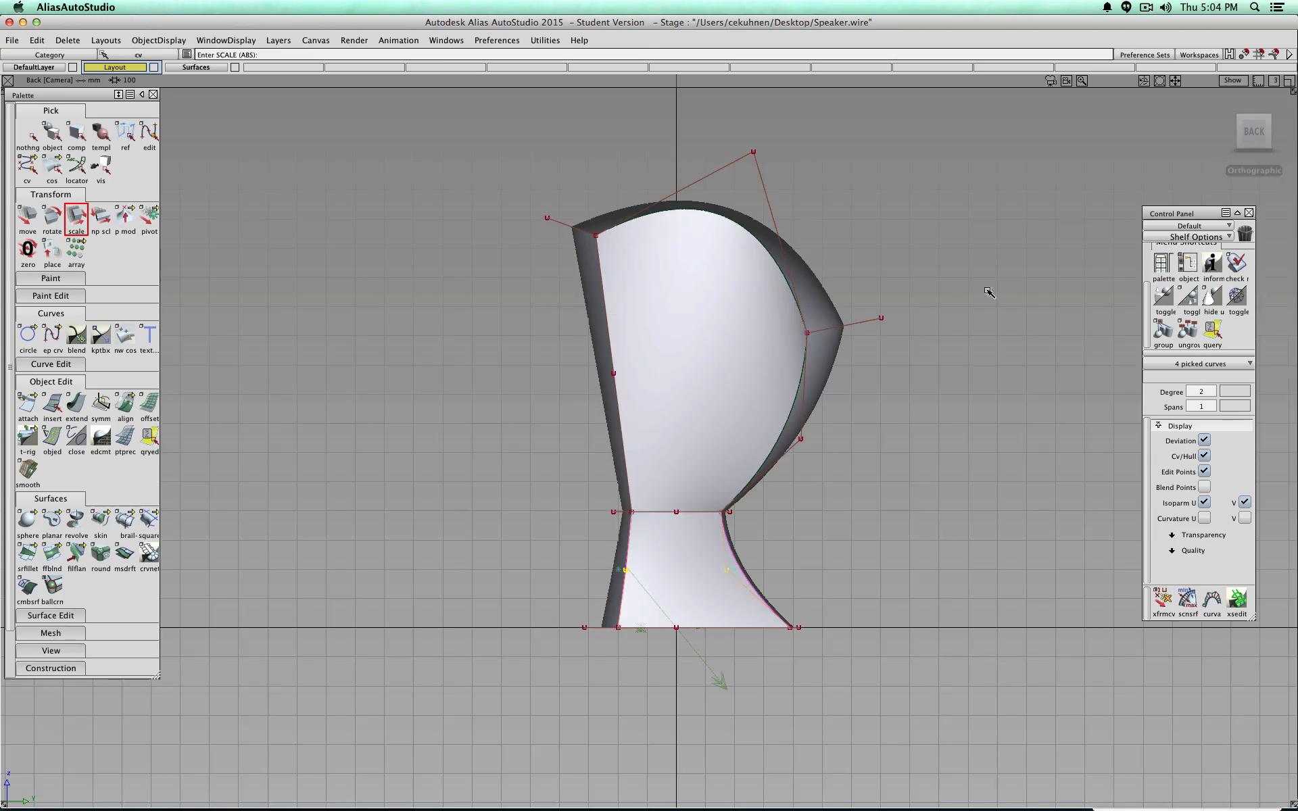
pyautogui.click(52, 134)
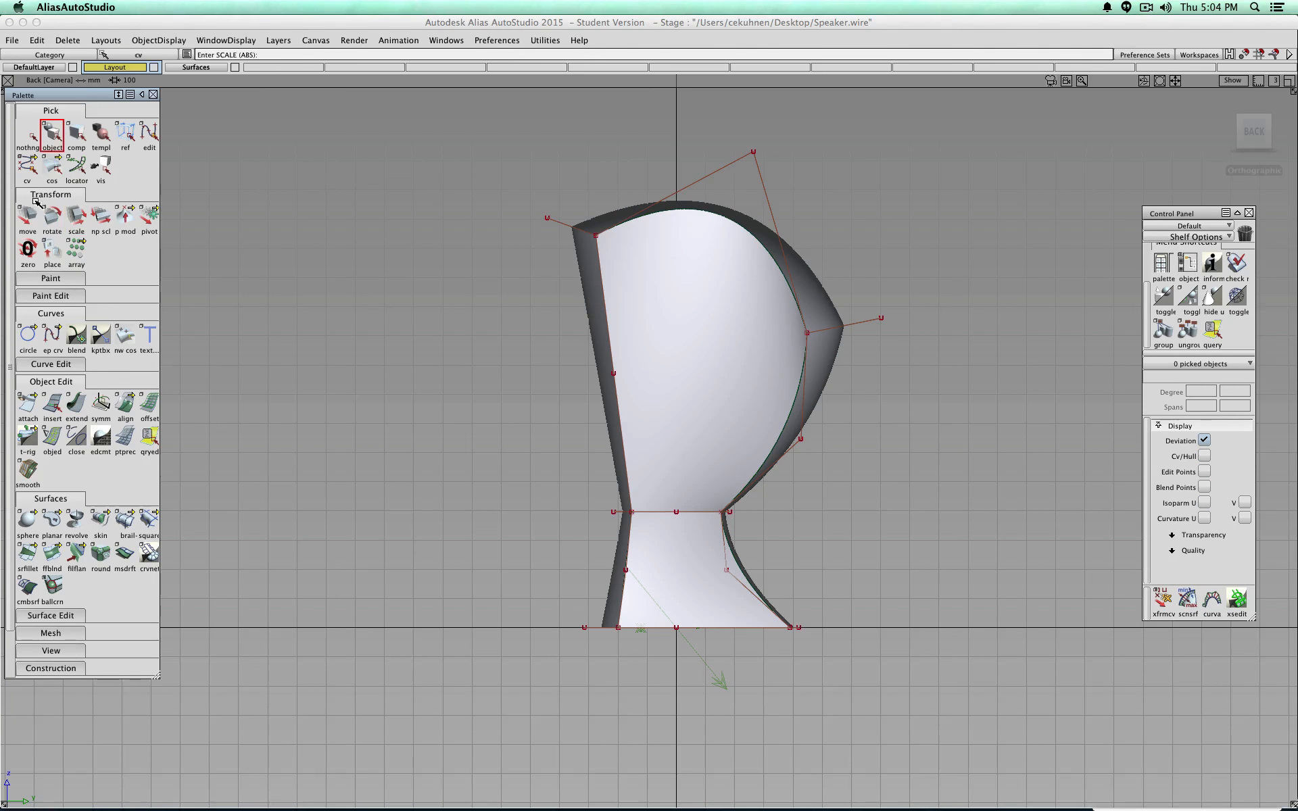
pyautogui.click(31, 171)
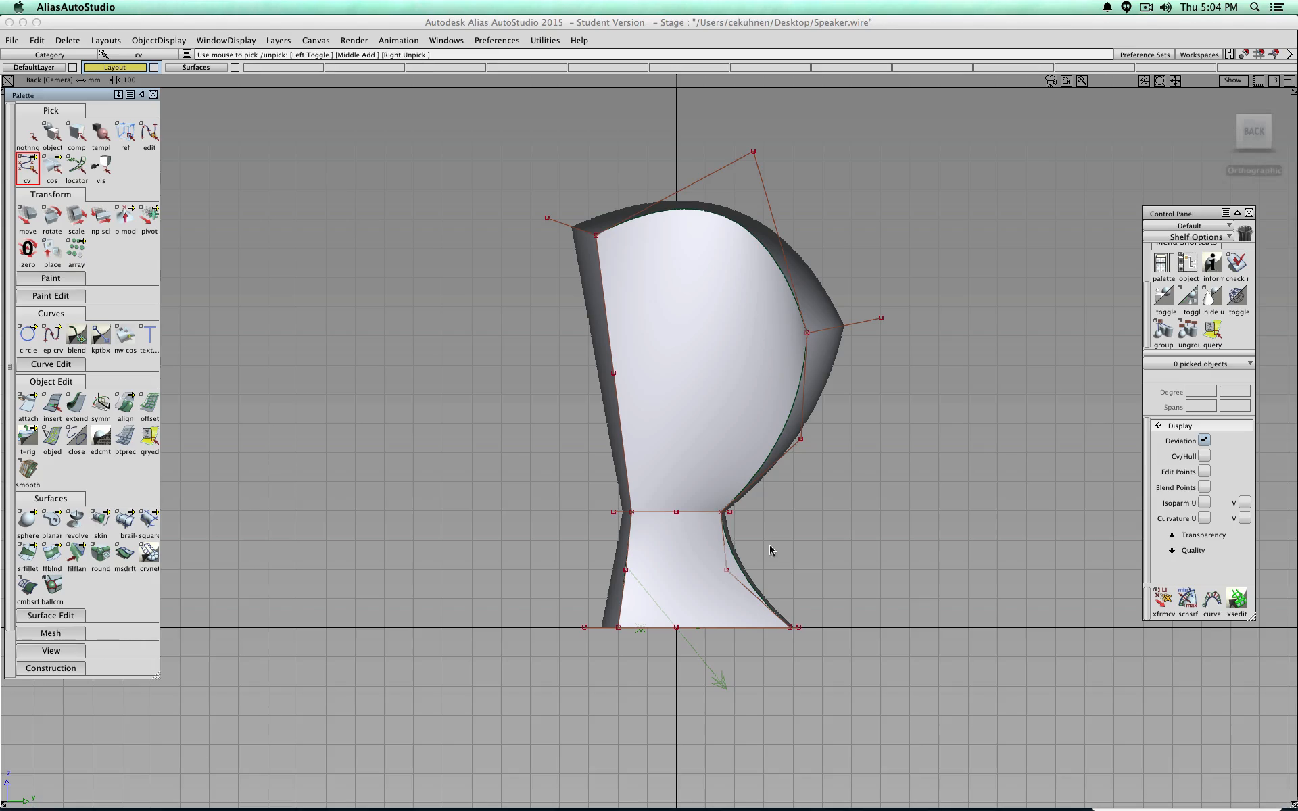
pyautogui.moveTo(769, 558); pyautogui.dragTo(736, 580)
pyautogui.click(27, 216)
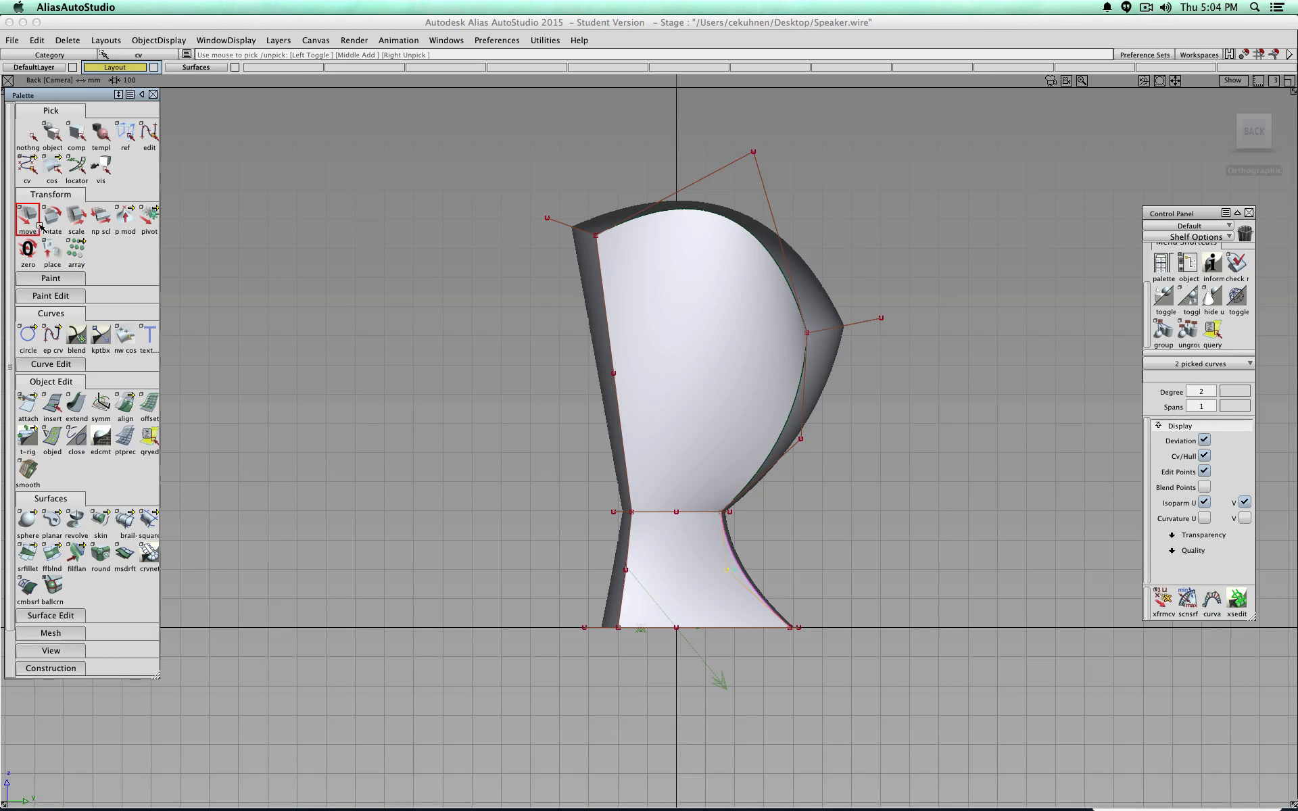
pyautogui.moveTo(796, 556); pyautogui.dragTo(822, 547)
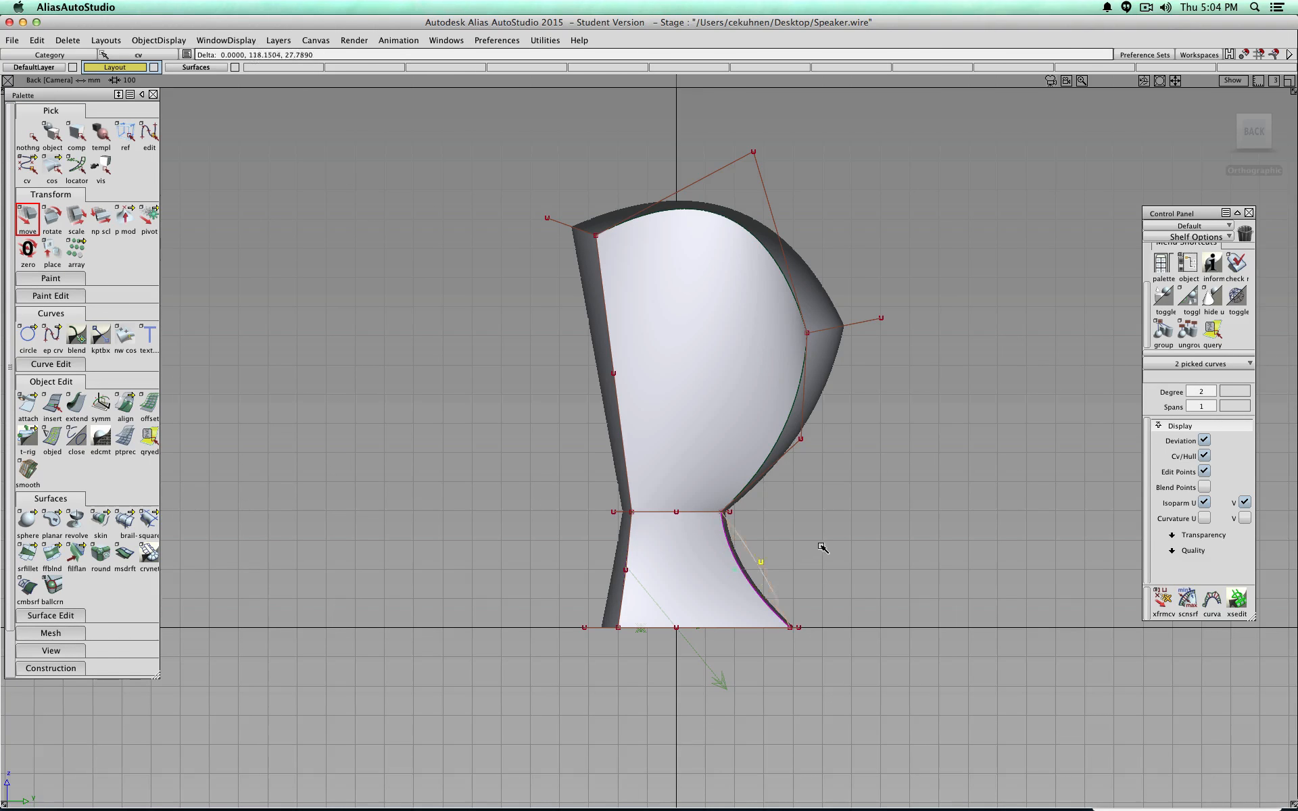
pyautogui.hotkey('ctrl', 'z')
pyautogui.click(29, 136)
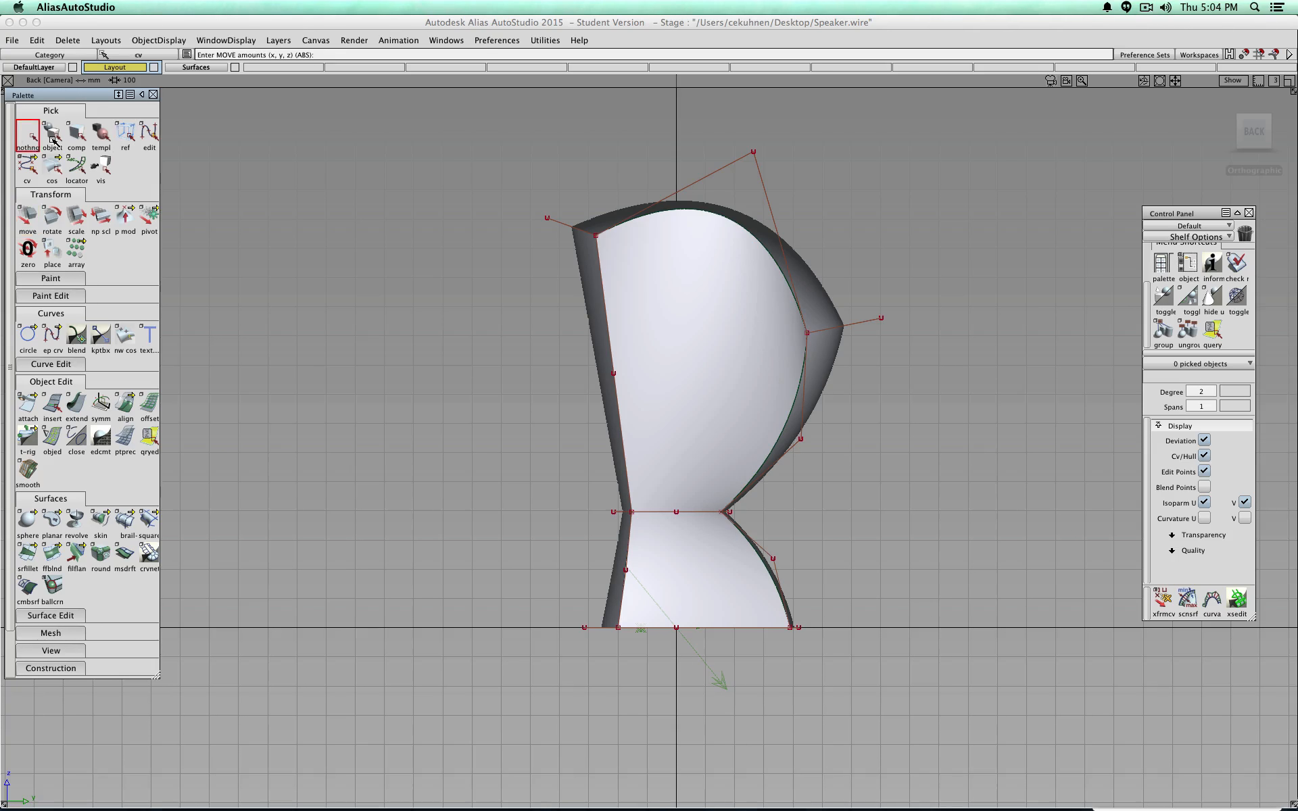
# Step: Move the middle control point of the top surface's lower end curve inward to reduce its bulge, and clear the selection
pyautogui.keyDown('alt'); pyautogui.keyDown('shift'); pyautogui.moveTo(884, 481); pyautogui.dragTo(939, 560); pyautogui.keyUp('shift'); pyautogui.keyUp('alt')
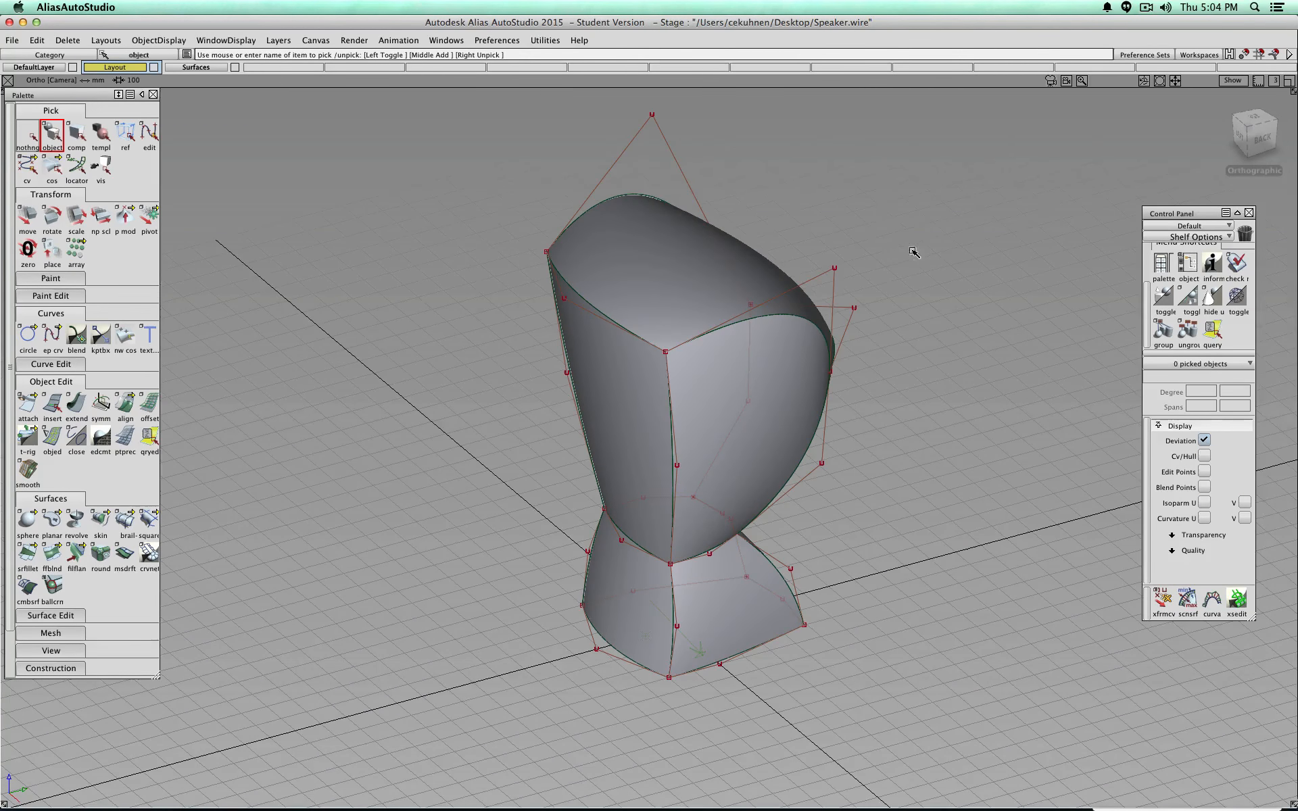
pyautogui.keyDown('alt'); pyautogui.keyDown('shift'); pyautogui.moveTo(879, 473); pyautogui.dragTo(541, 467); pyautogui.keyUp('shift'); pyautogui.keyUp('alt')
pyautogui.click(485, 414)
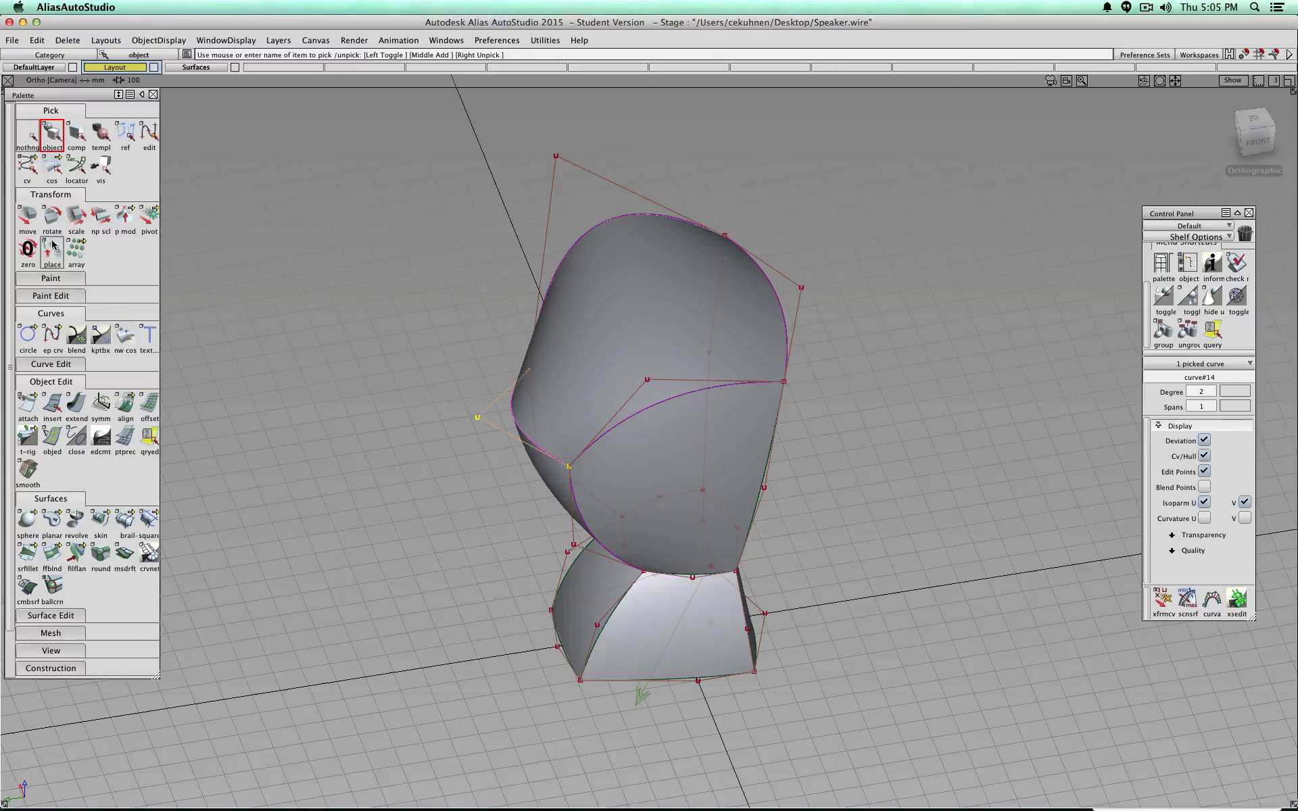
pyautogui.click(27, 166)
pyautogui.click(28, 216)
pyautogui.moveTo(424, 315); pyautogui.dragTo(457, 308)
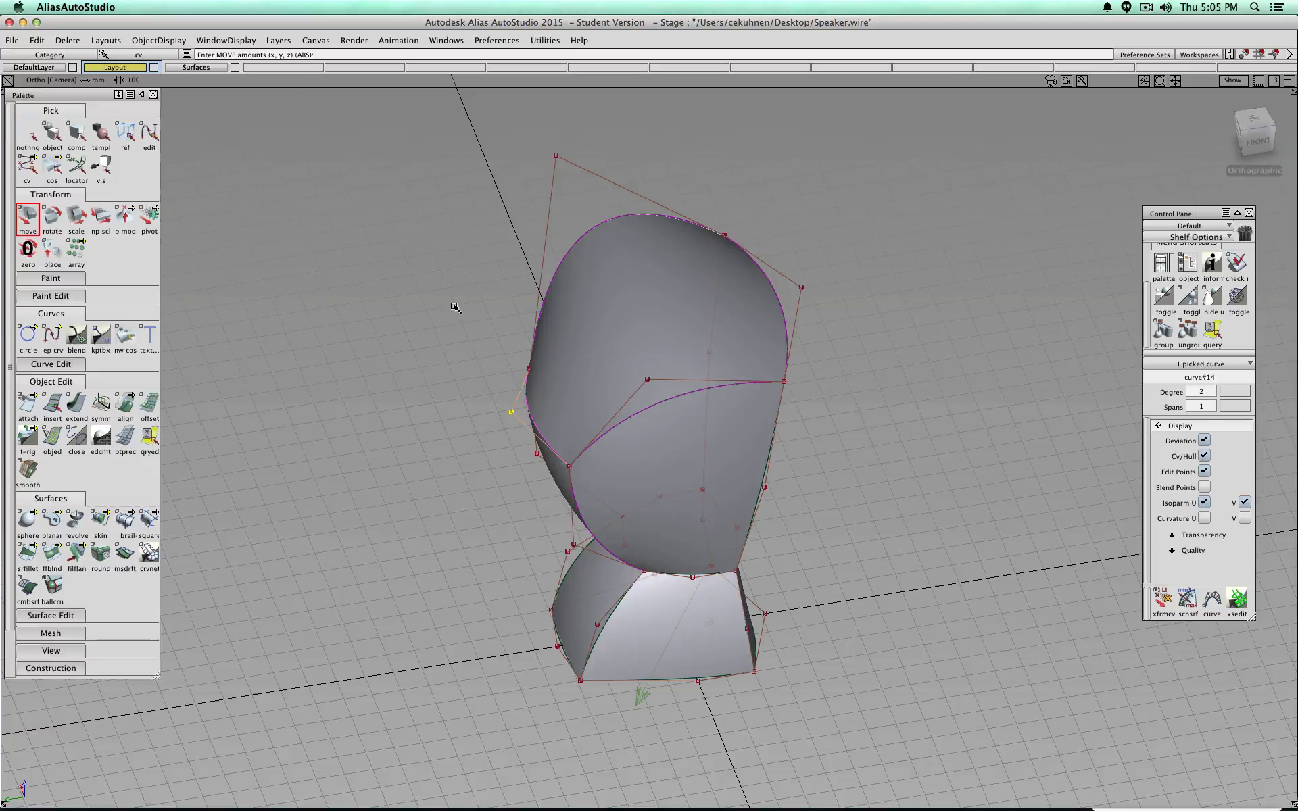
pyautogui.click(1263, 146)
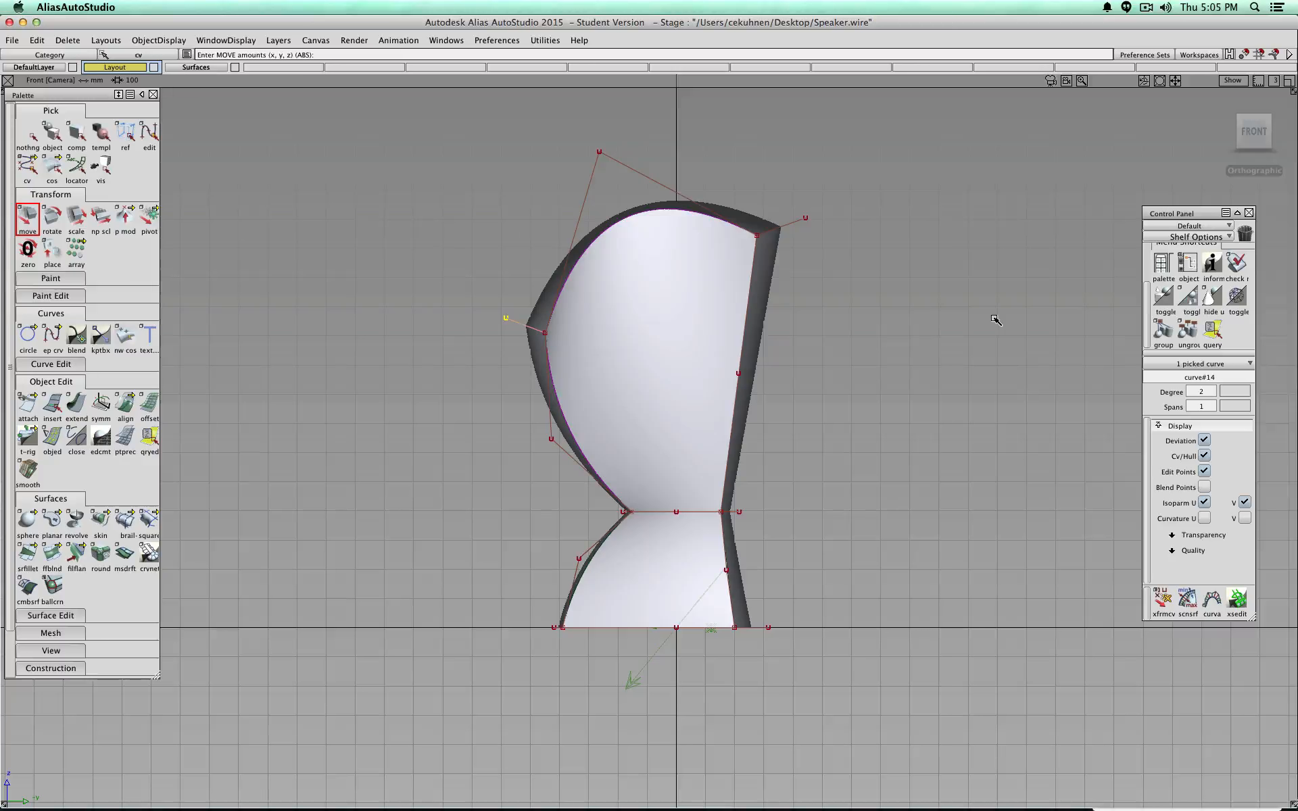
pyautogui.keyDown('ctrl'); pyautogui.keyDown('shift'); pyautogui.moveTo(909, 361); pyautogui.dragTo(910, 341); pyautogui.keyUp('shift'); pyautogui.keyUp('ctrl')
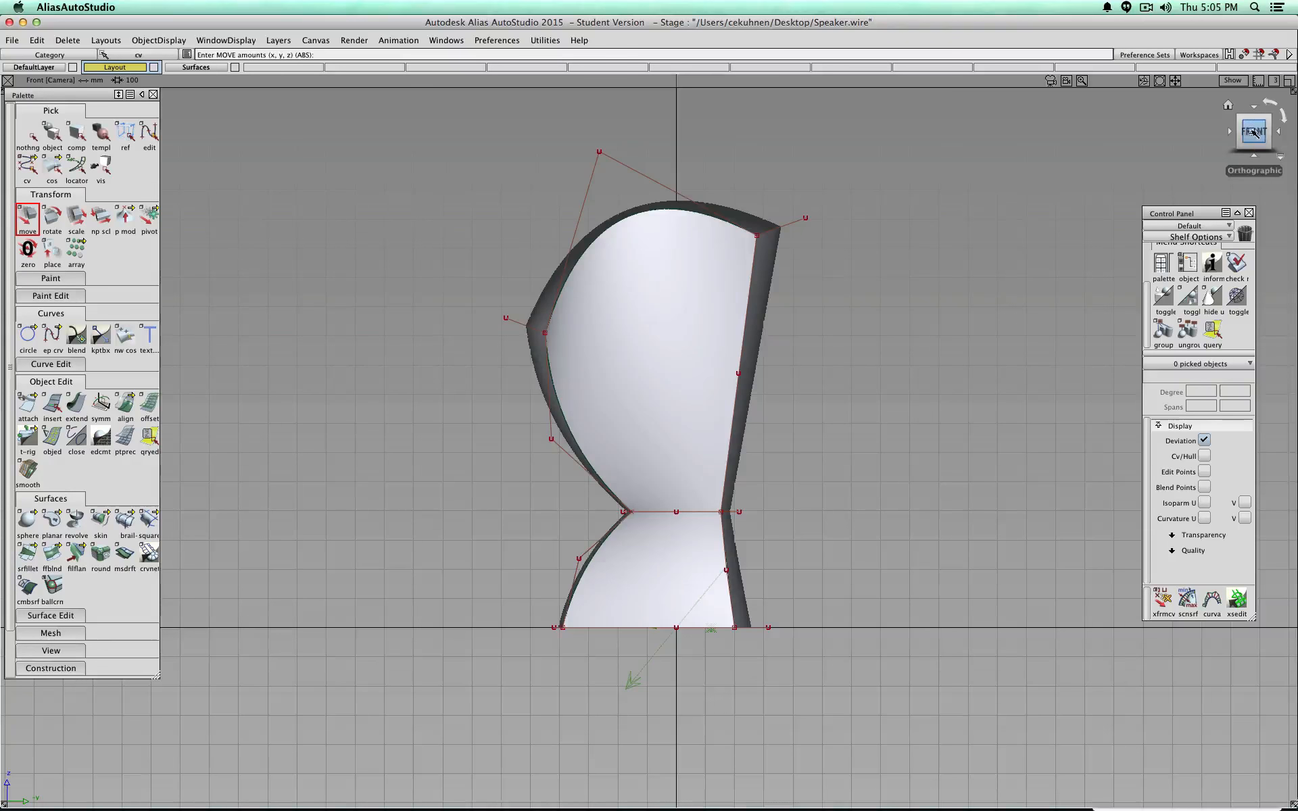
# Step: Delete the square surface that covers the top of the speaker's upper section
pyautogui.moveTo(1252, 132); pyautogui.dragTo(615, 399)
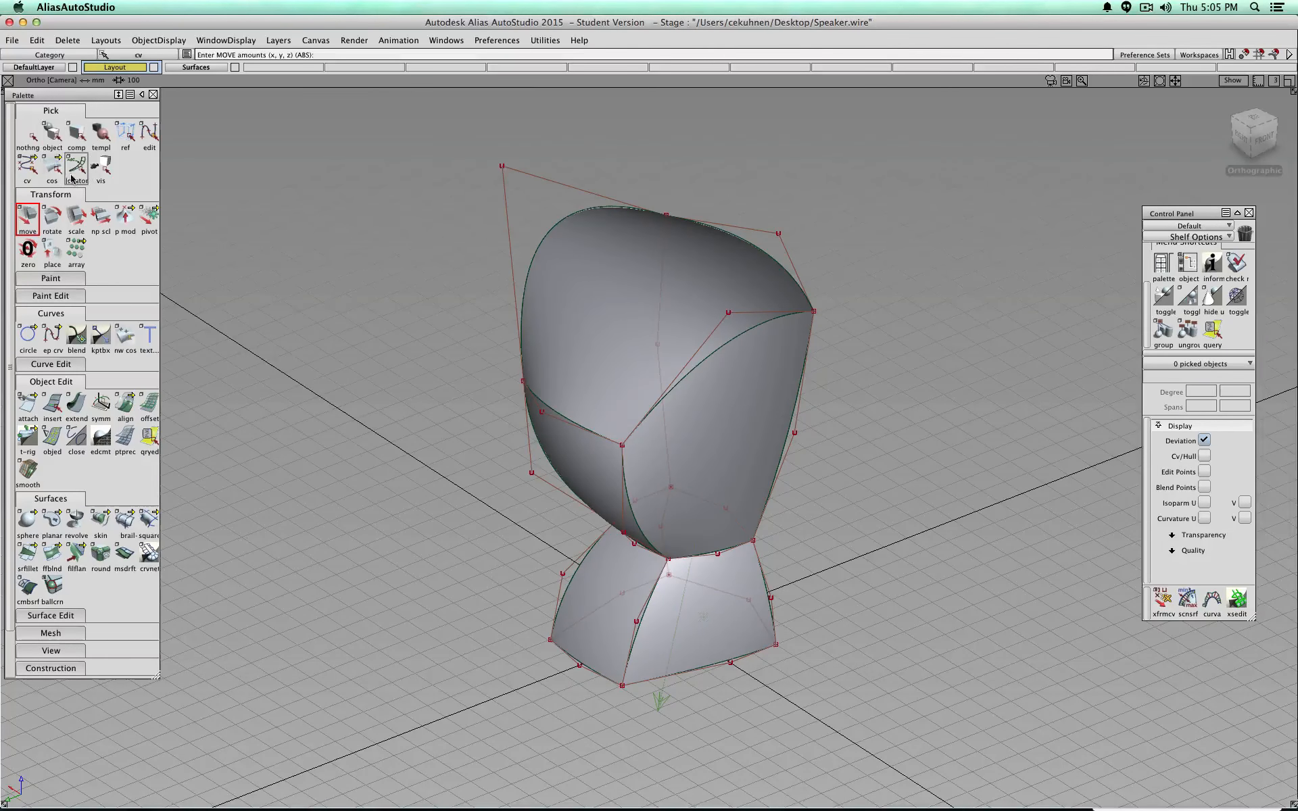
pyautogui.click(52, 133)
pyautogui.click(582, 329)
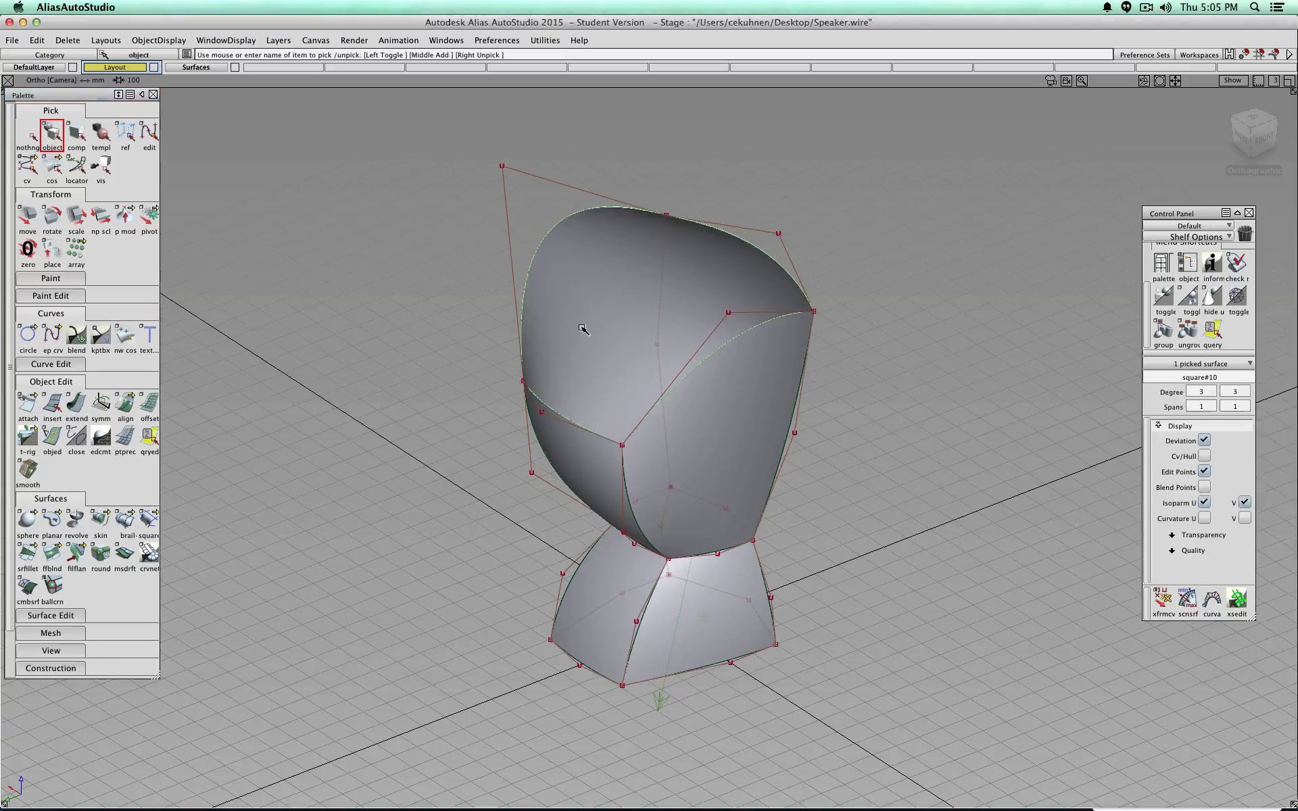
pyautogui.press('Delete')
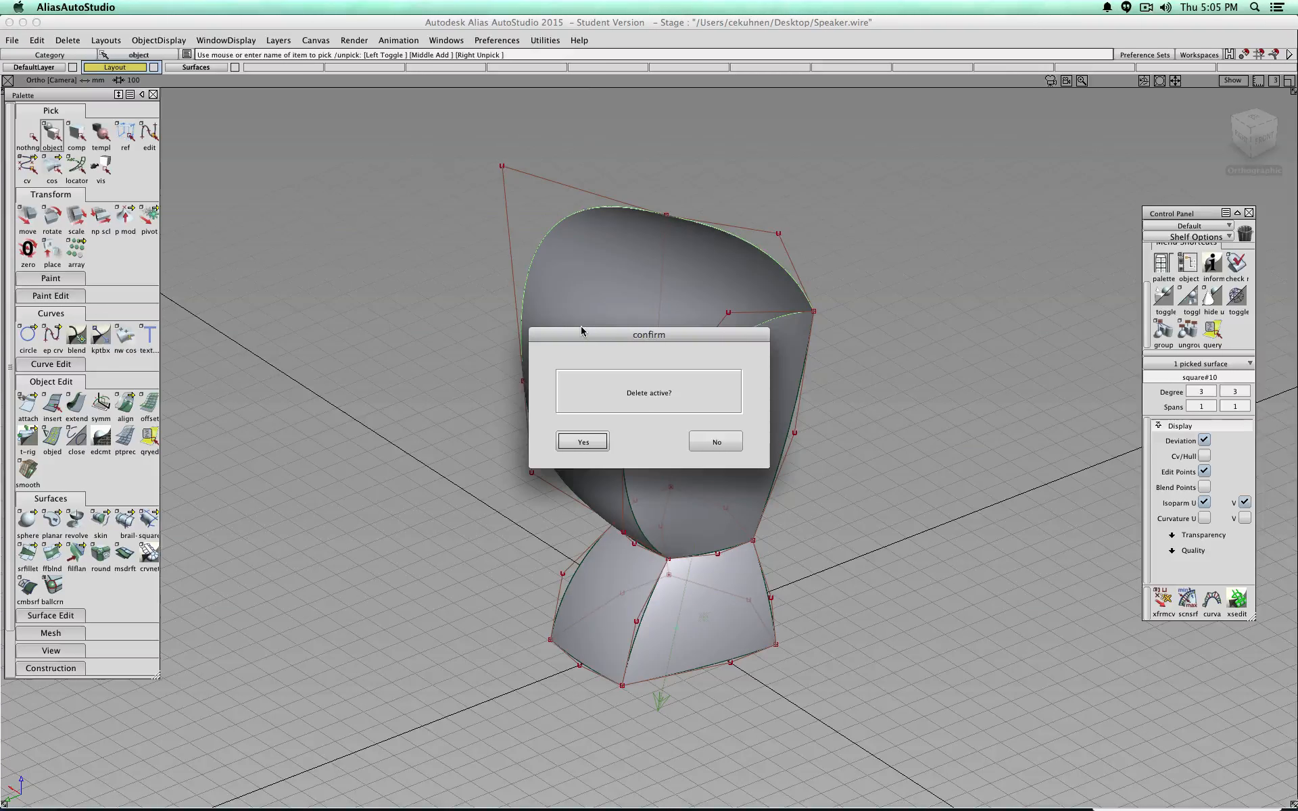
pyautogui.press('Return')
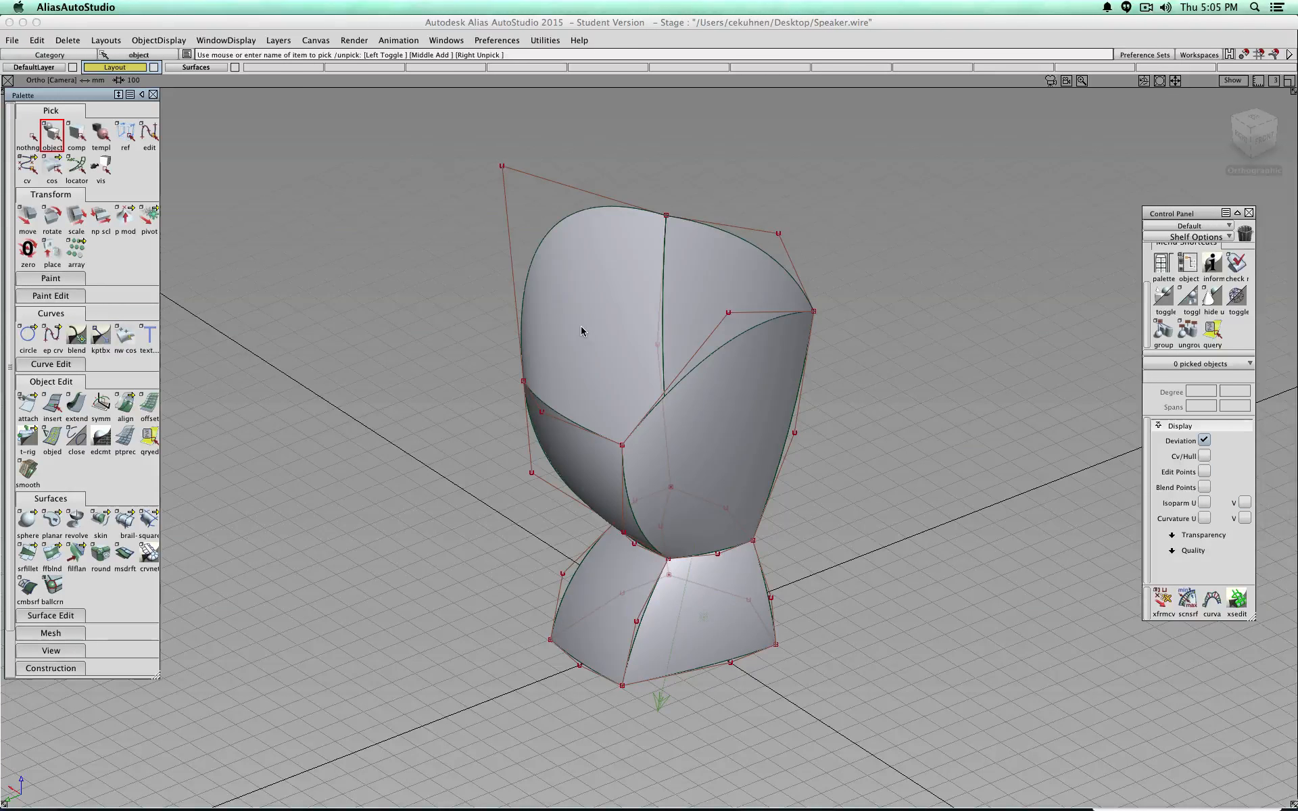
# Step: Draw a degree 2 edit-point curve across the top opening, snapped to the middles of its upper and lower end curves
pyautogui.click(52, 334)
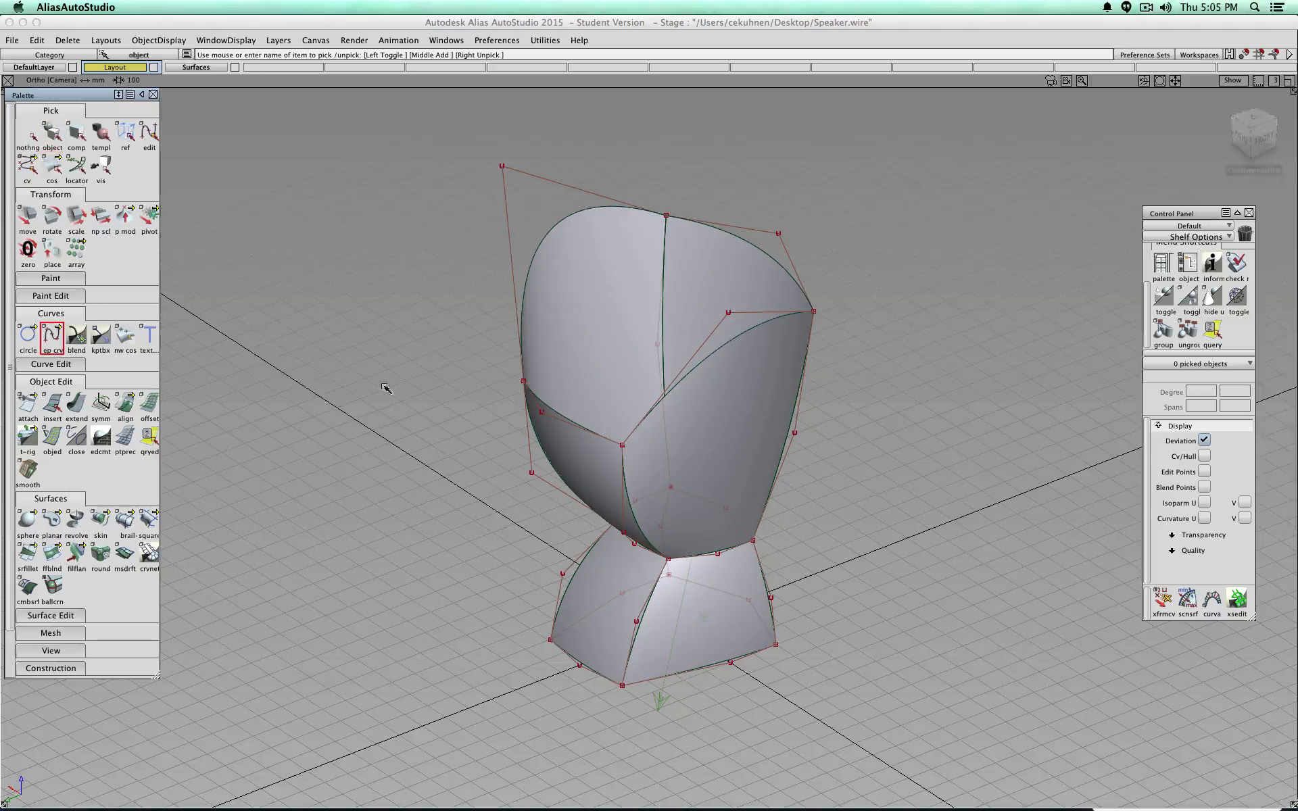
pyautogui.click(760, 249)
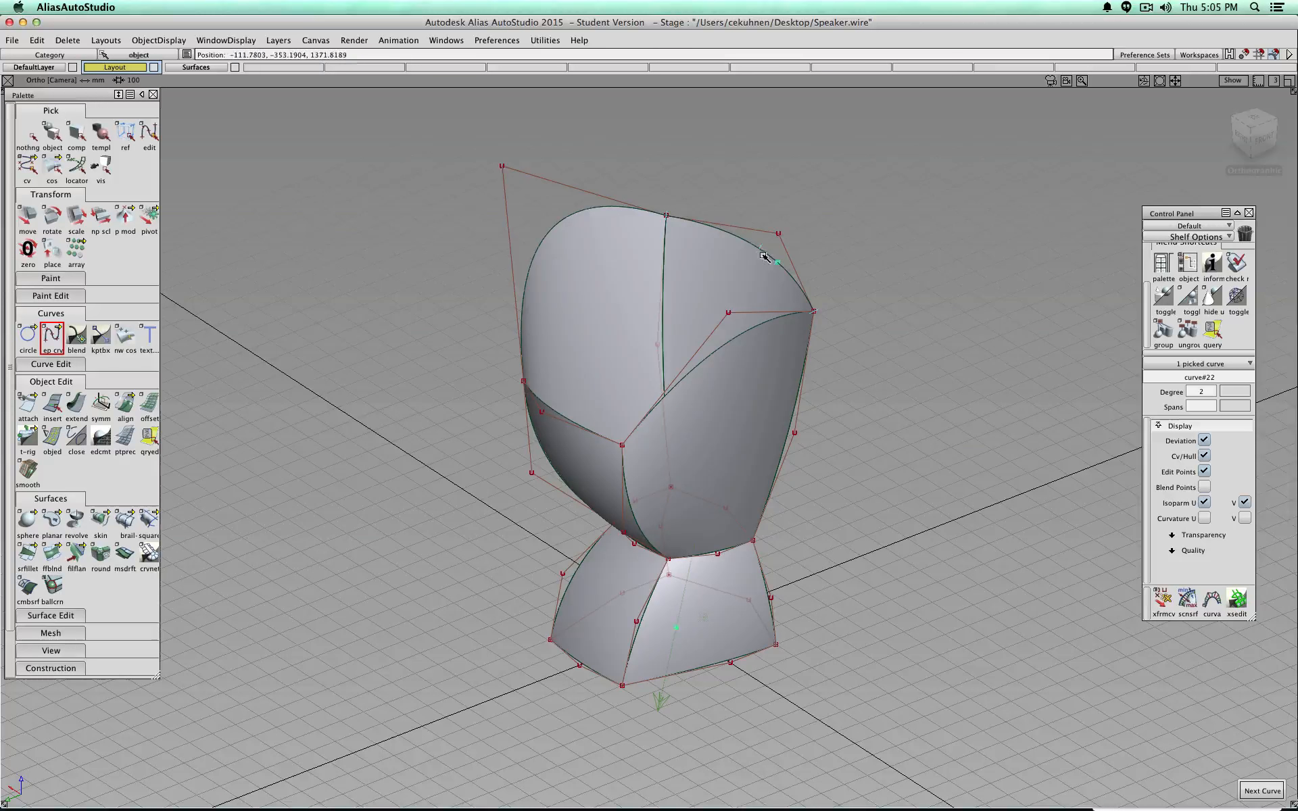
pyautogui.click(555, 412)
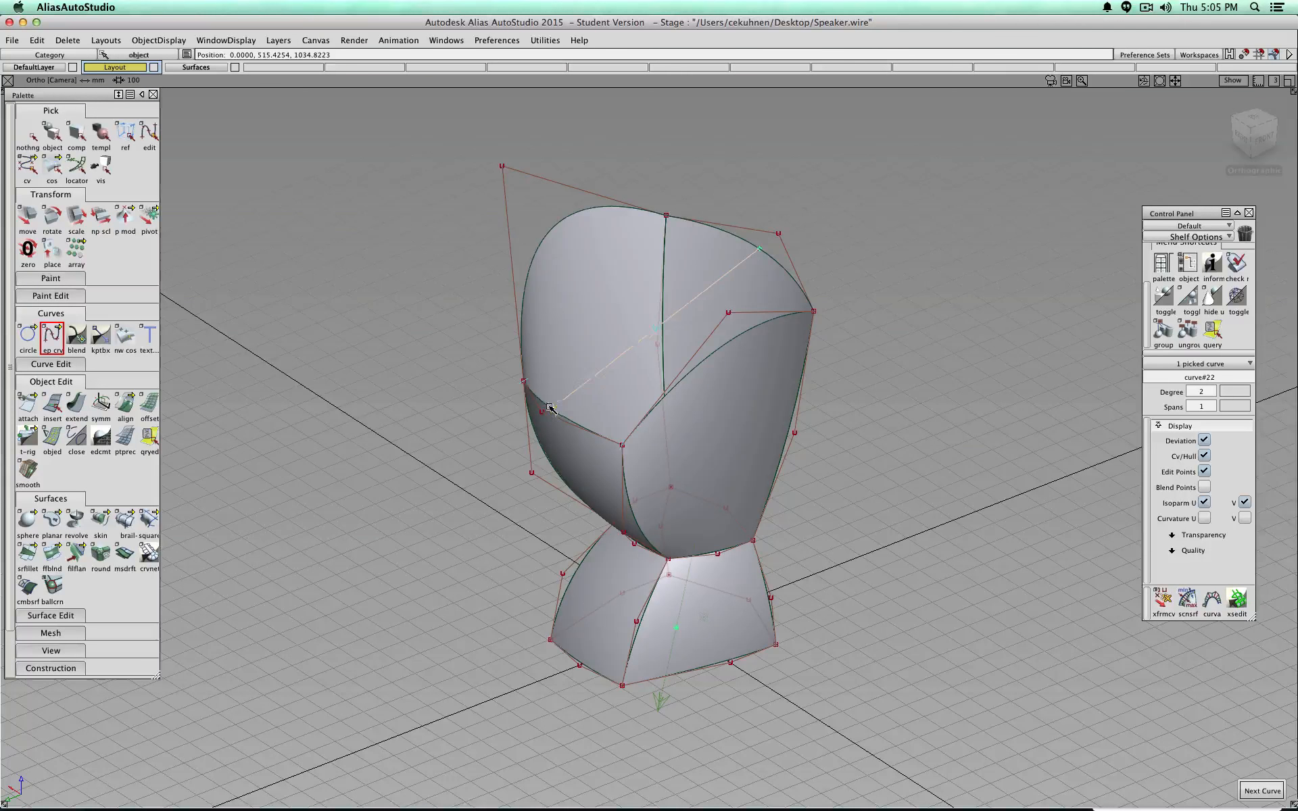
# Step: In the front view, move the new curve's middle control point up and outward so it arches slightly above the side profile
pyautogui.click(28, 142)
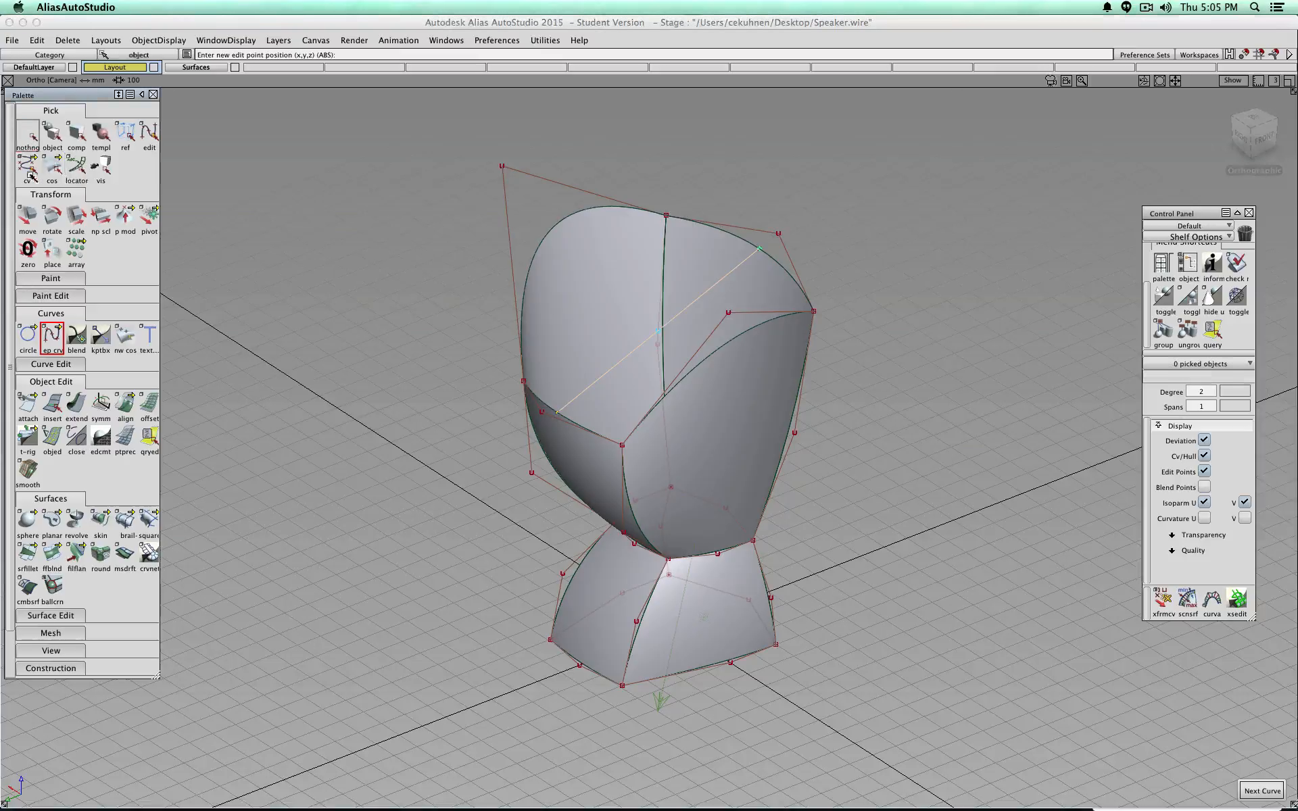
pyautogui.click(659, 331)
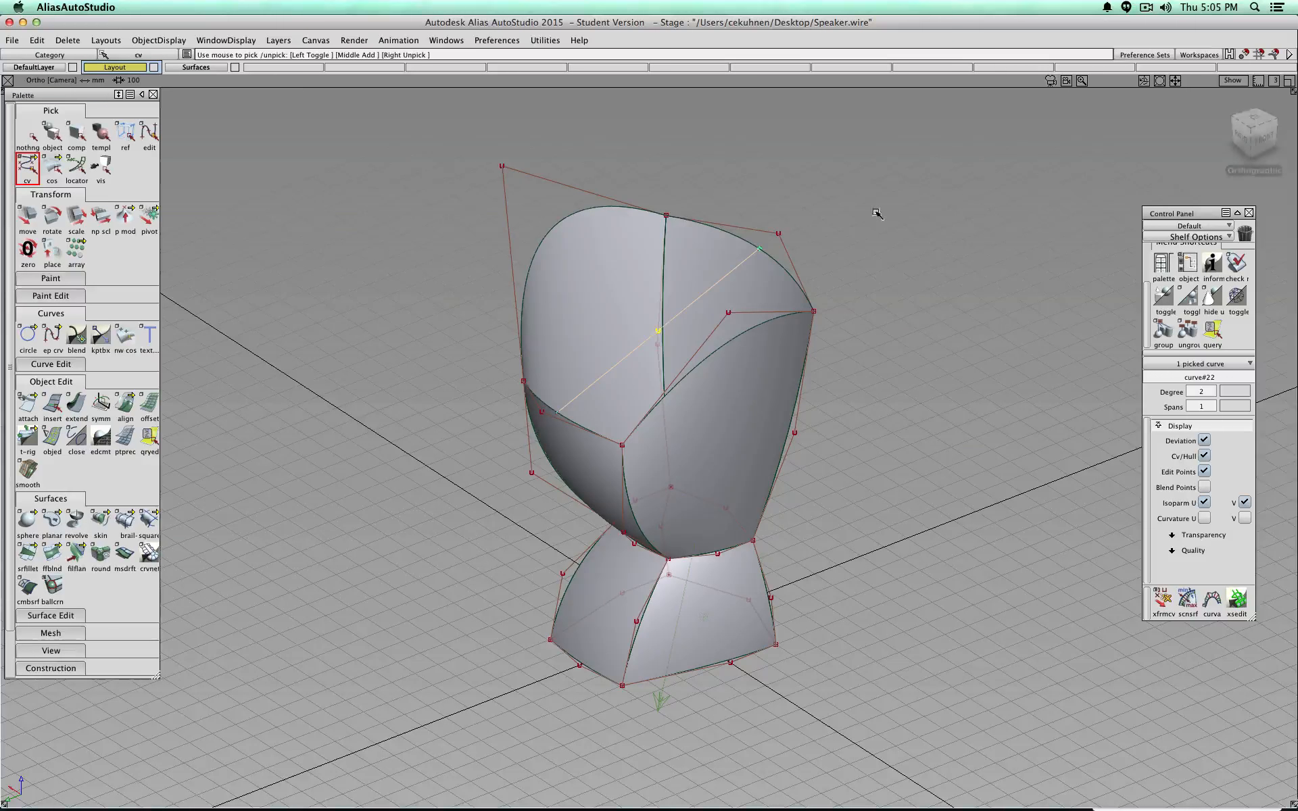
pyautogui.click(1262, 136)
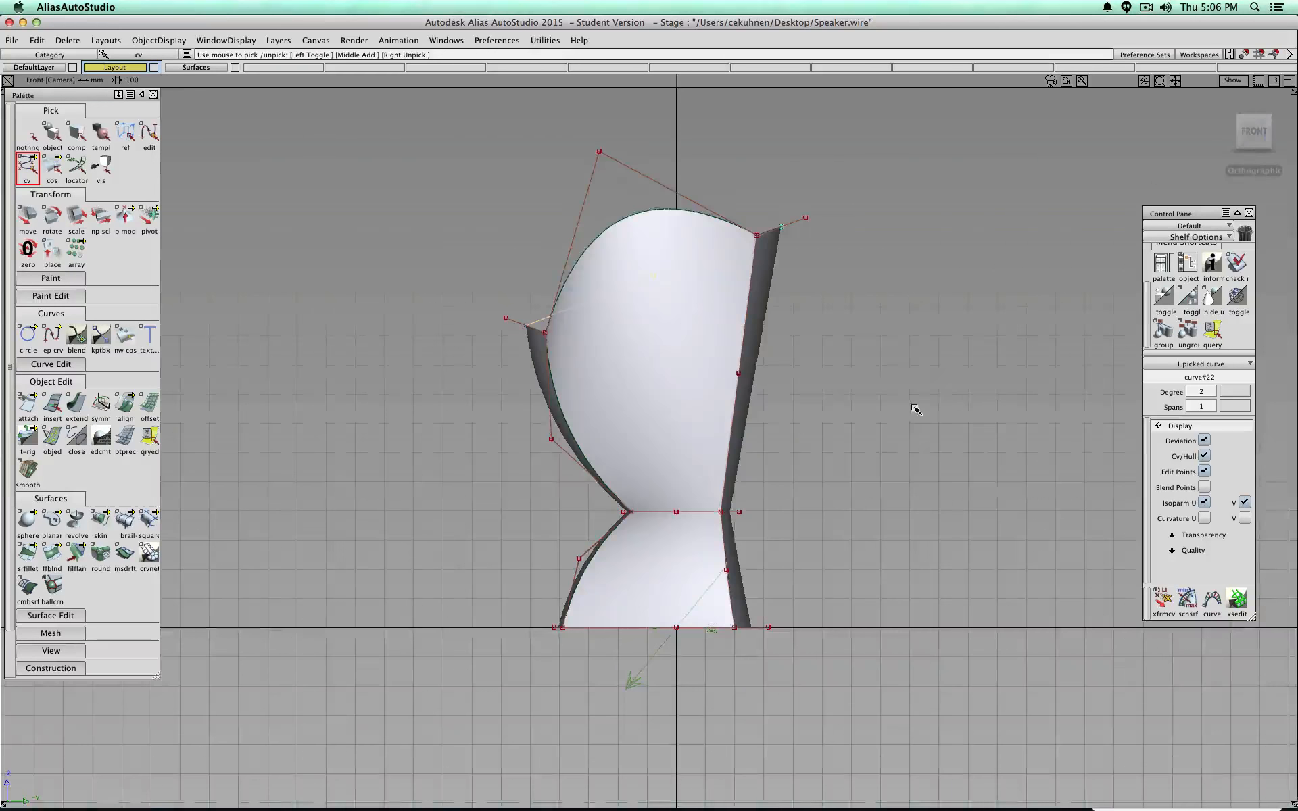
pyautogui.keyDown('ctrl'); pyautogui.keyDown('shift'); pyautogui.moveTo(915, 408); pyautogui.dragTo(916, 378, button='middle'); pyautogui.keyUp('shift'); pyautogui.keyUp('ctrl')
pyautogui.moveTo(911, 417); pyautogui.dragTo(841, 237)
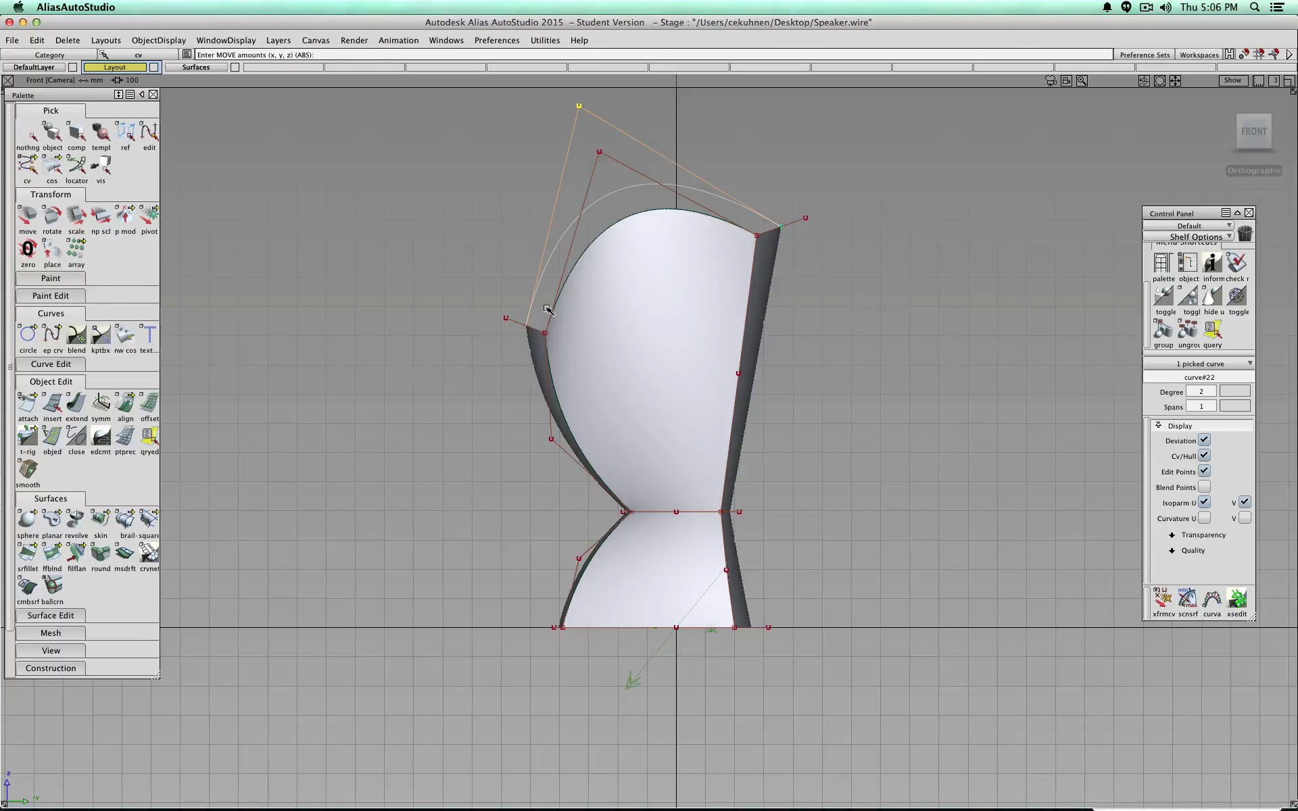
pyautogui.keyDown('alt'); pyautogui.keyDown('shift'); pyautogui.moveTo(549, 311); pyautogui.dragTo(705, 386); pyautogui.keyUp('shift'); pyautogui.keyUp('alt')
# Step: Align the arched curve's upper end to curve#17 and its lower end to curve#14, and clear the selection
pyautogui.click(28, 136)
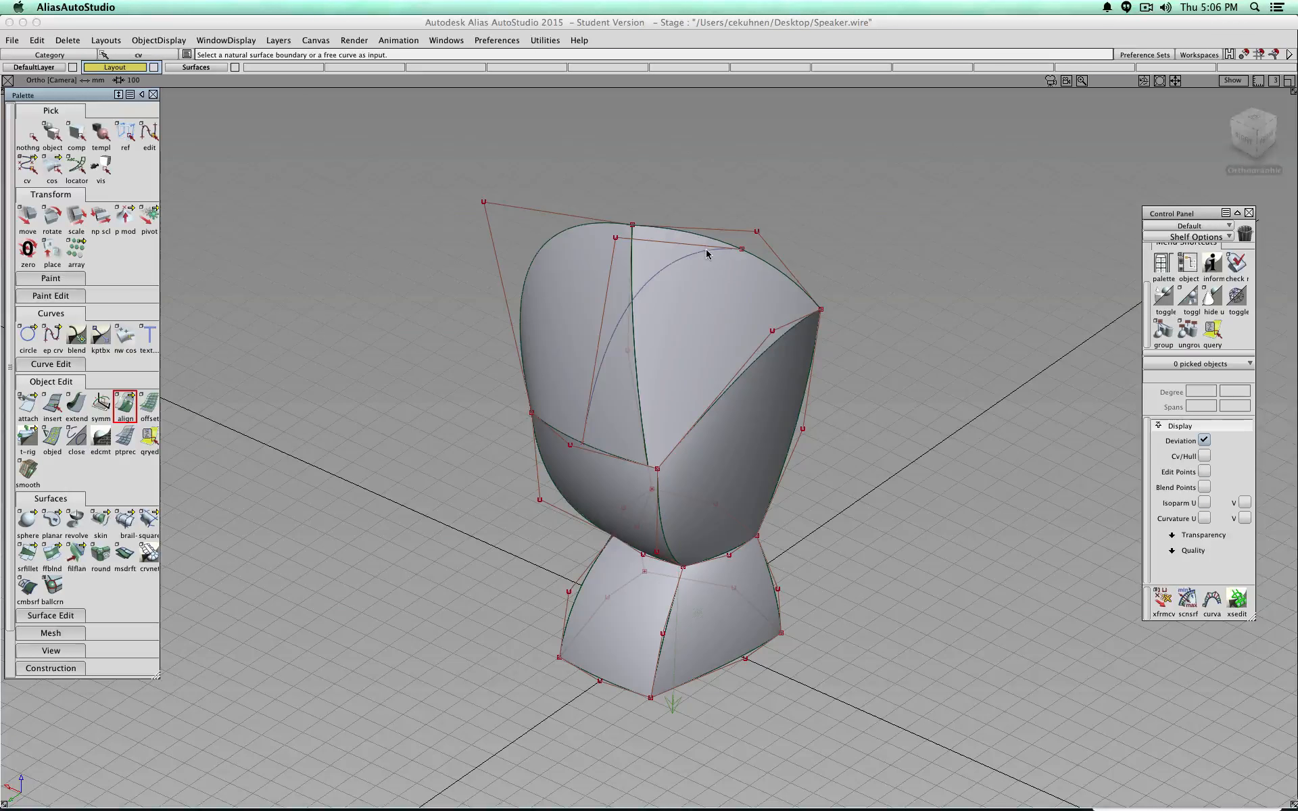
pyautogui.click(731, 252)
pyautogui.click(775, 269)
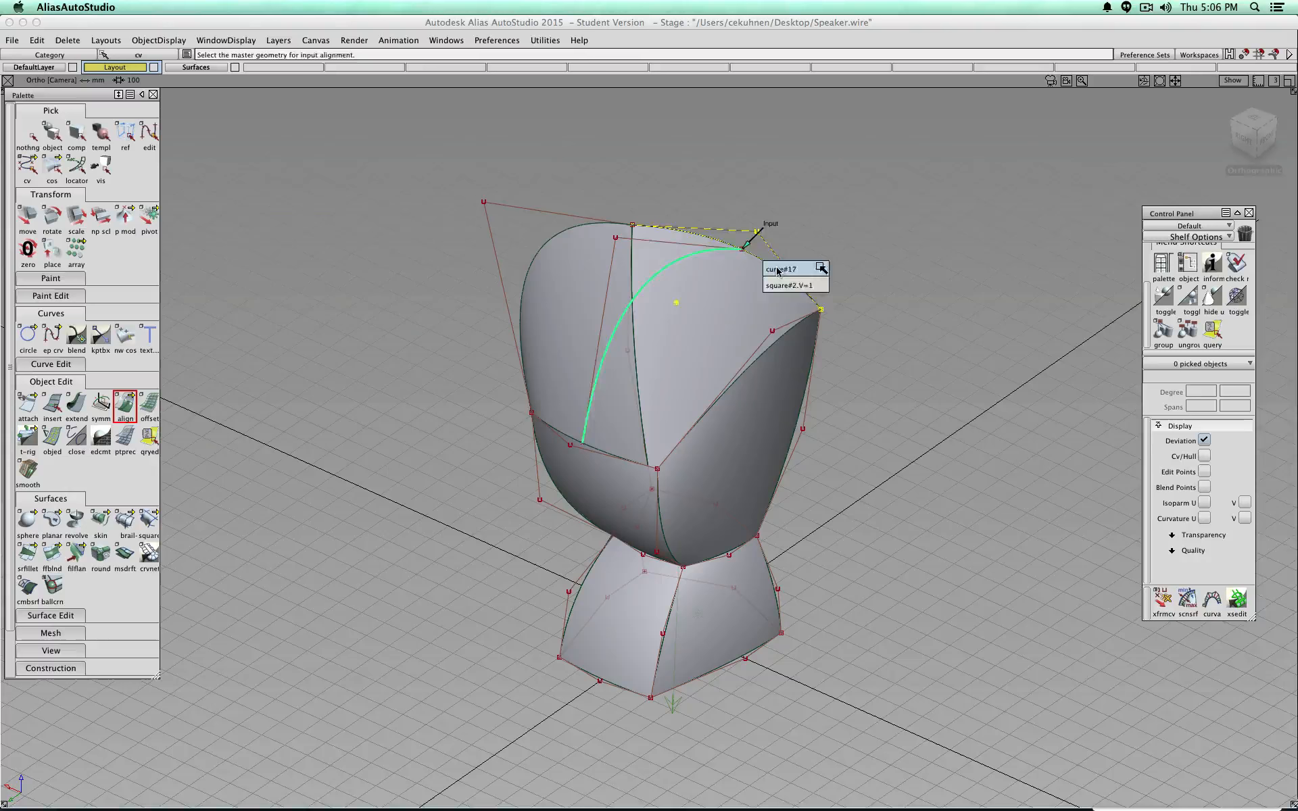
pyautogui.click(777, 273)
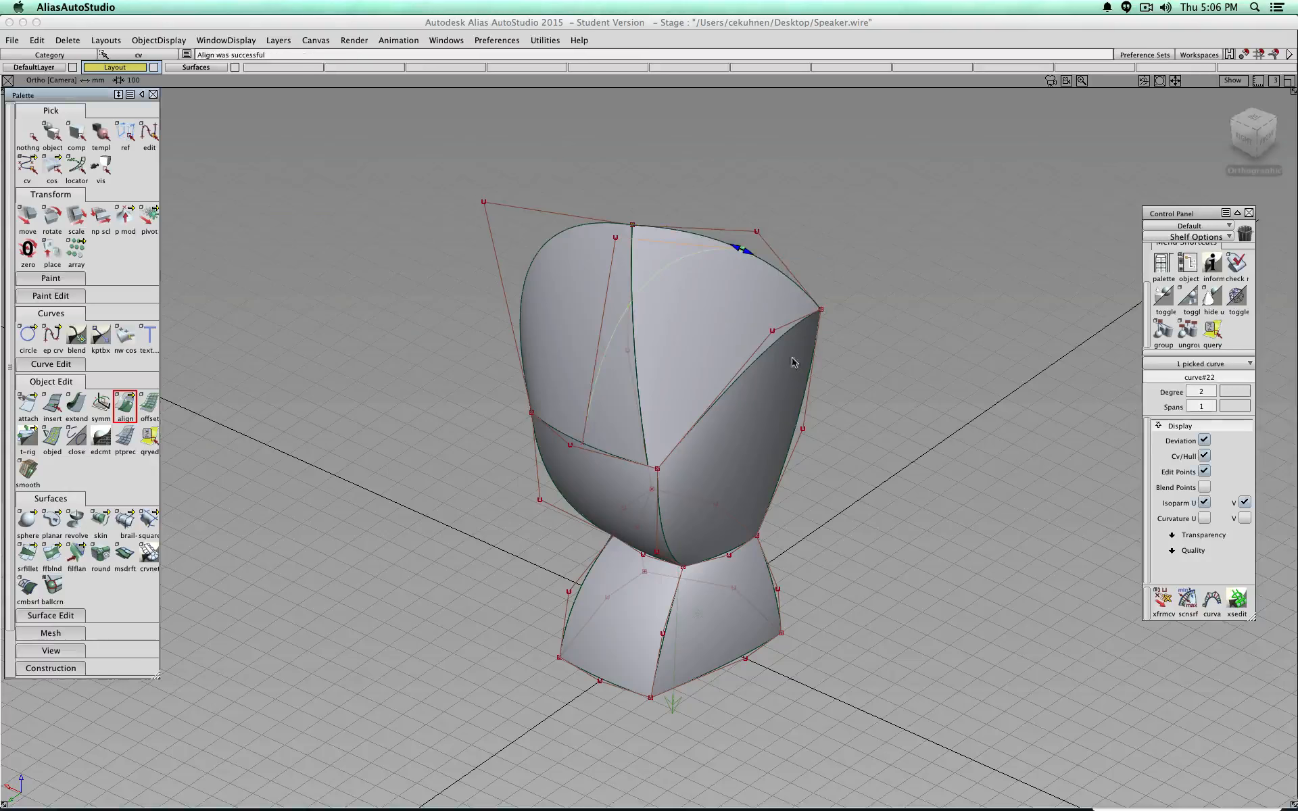
pyautogui.click(588, 427)
pyautogui.click(600, 451)
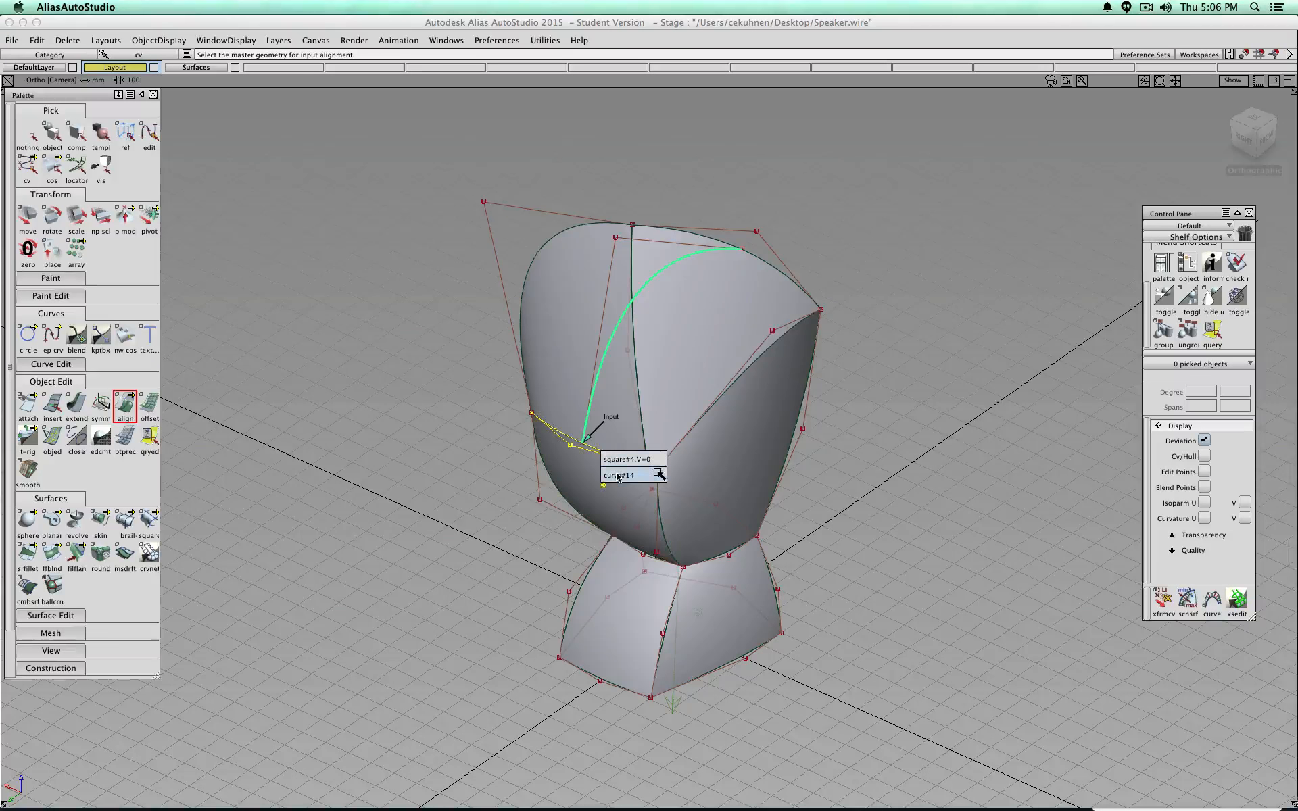
pyautogui.click(612, 469)
pyautogui.click(28, 135)
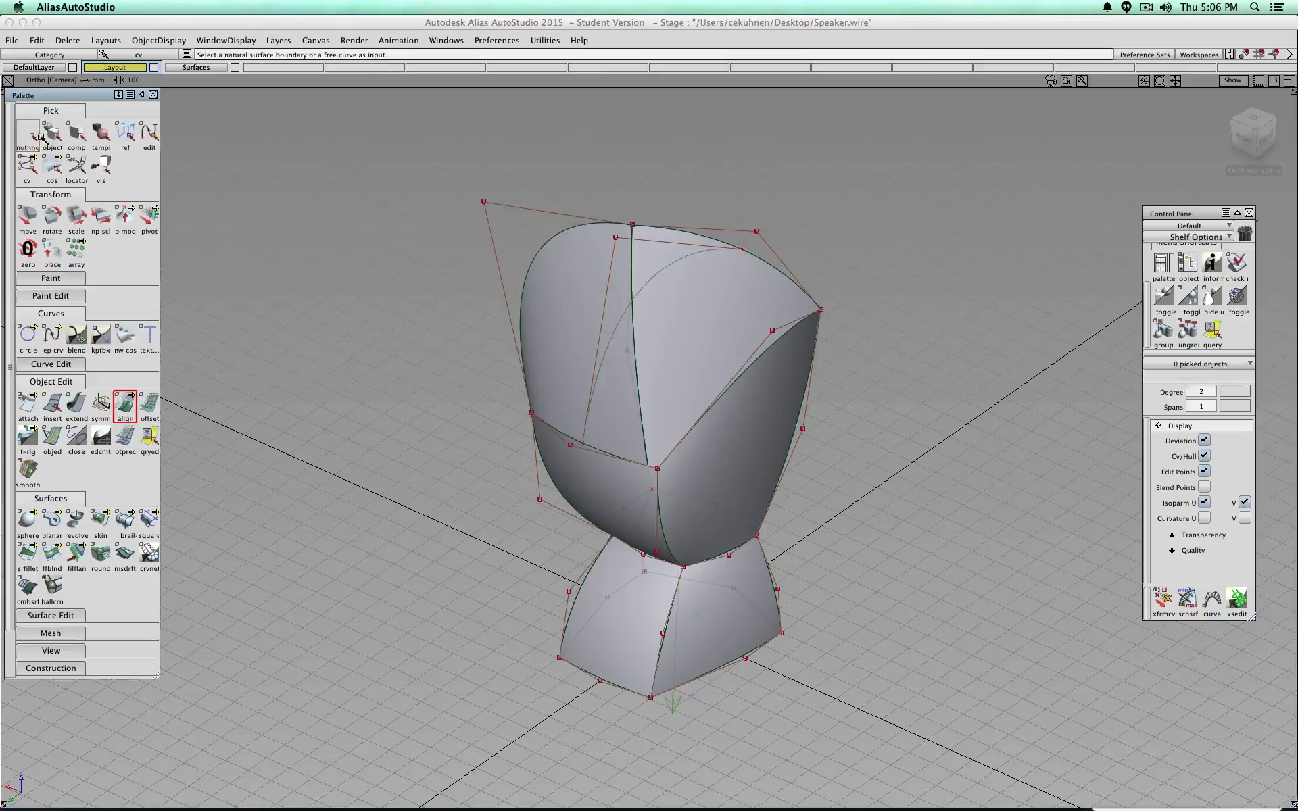
# Step: Start a birail surface with 2+ generation curves and 2 rails, picking one side curve, the middle arch and the other side curve
pyautogui.click(52, 136)
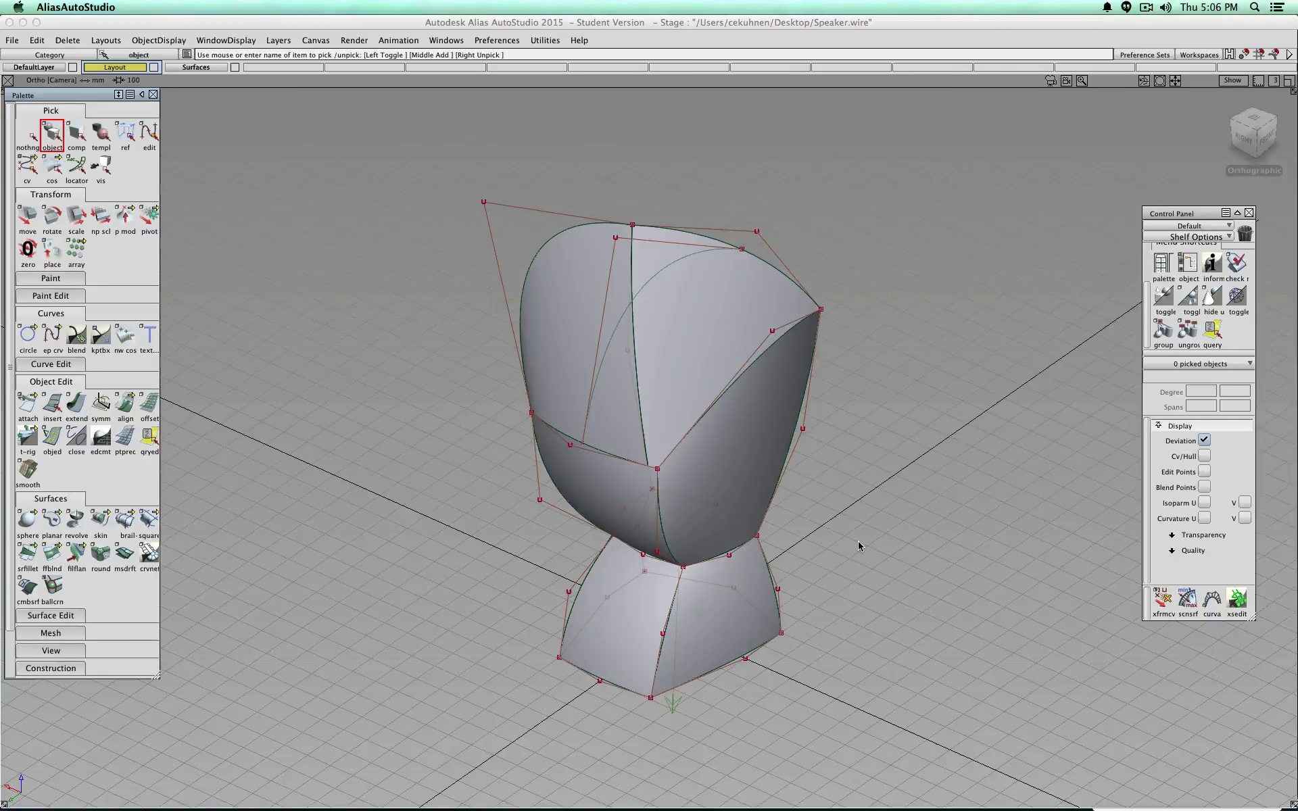
pyautogui.keyDown('alt'); pyautogui.keyDown('shift'); pyautogui.moveTo(912, 377); pyautogui.dragTo(804, 351); pyautogui.keyUp('shift'); pyautogui.keyUp('alt')
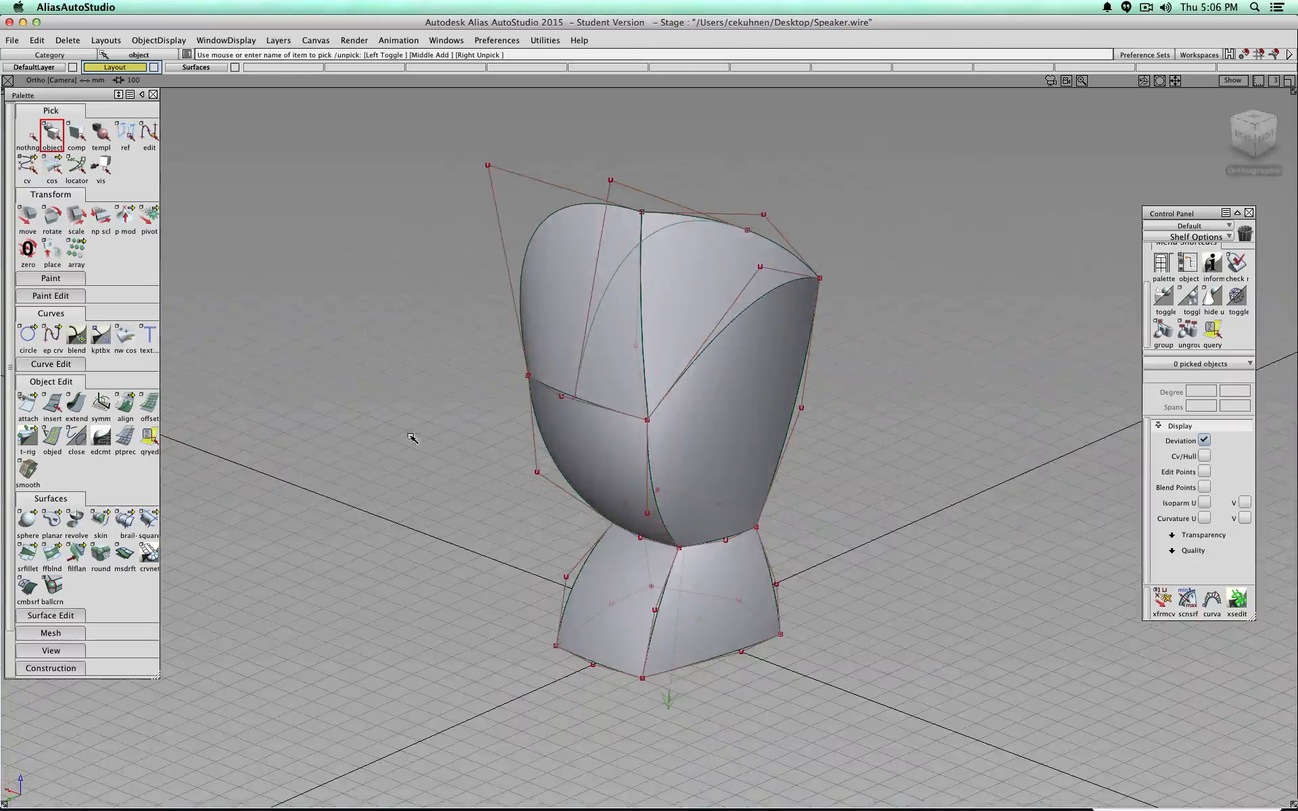
pyautogui.click(126, 524)
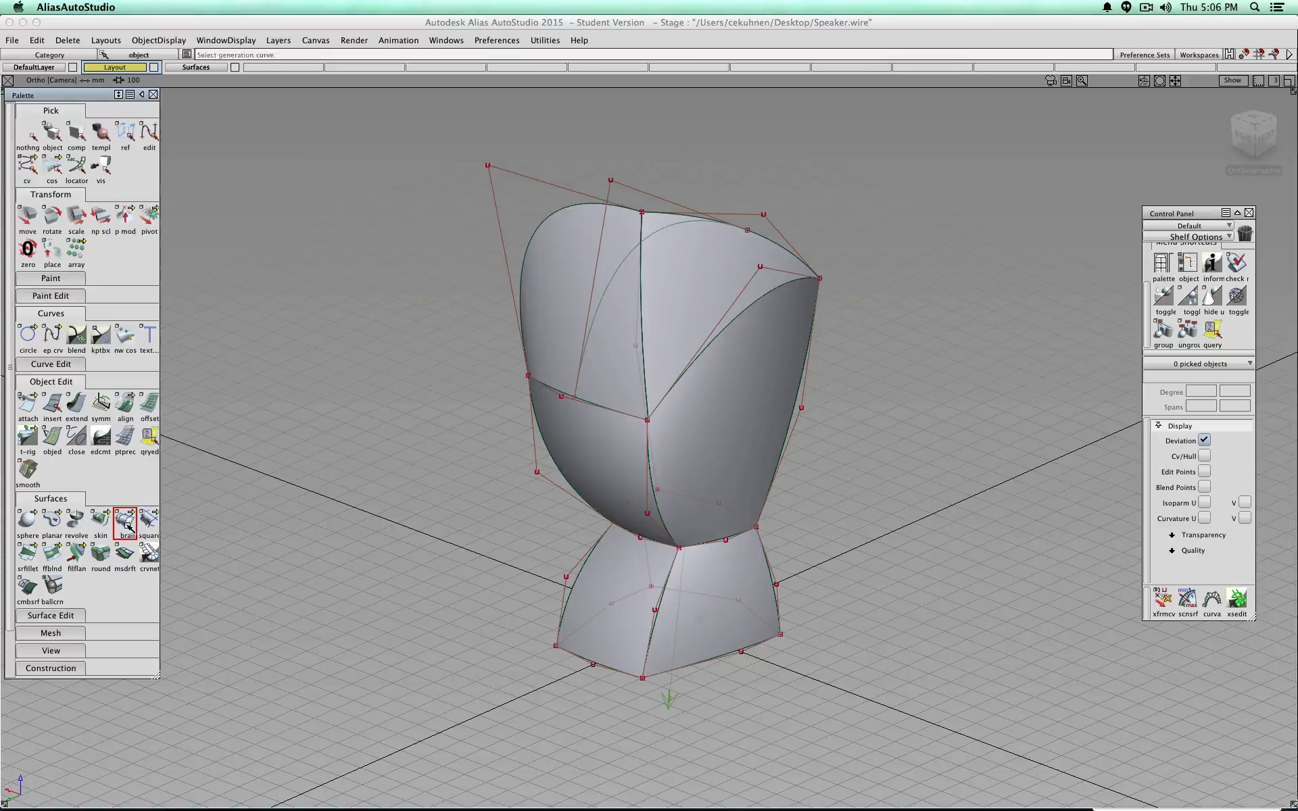
pyautogui.doubleClick(127, 525)
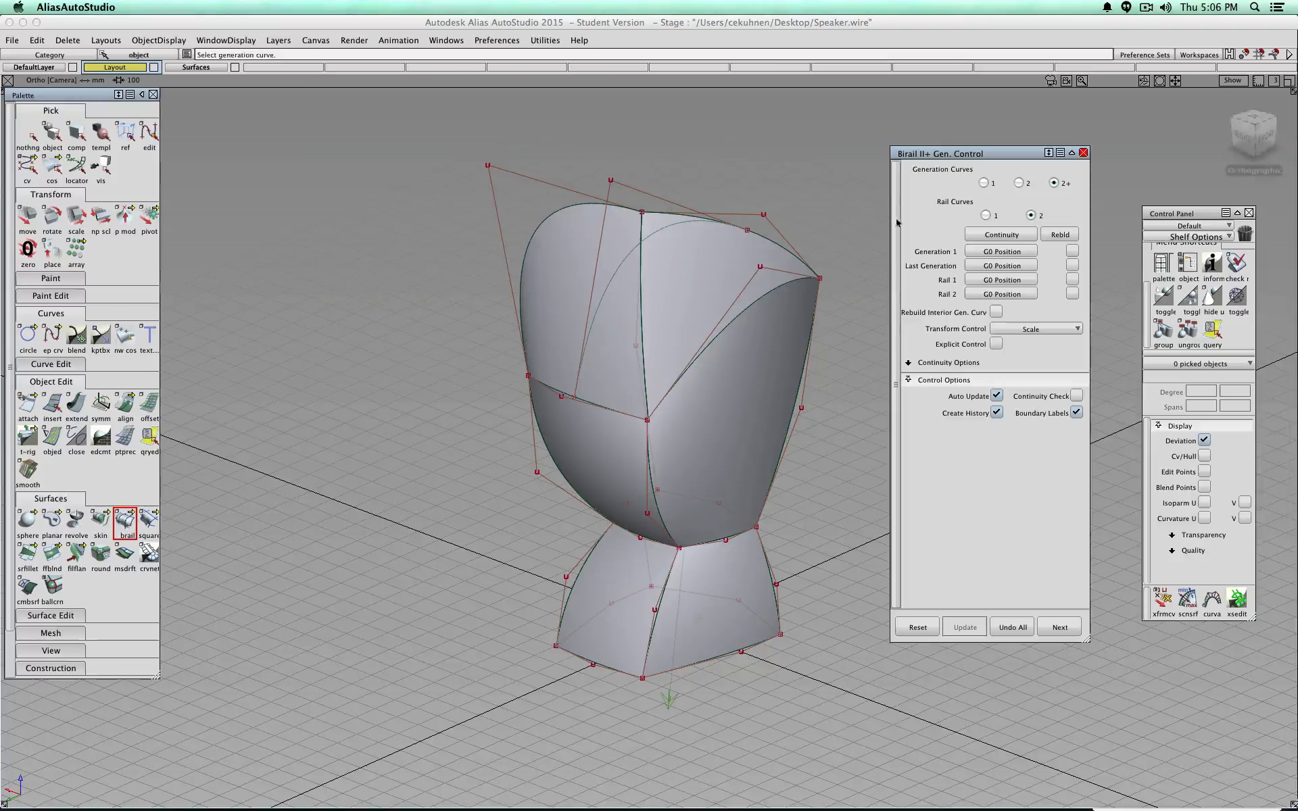
pyautogui.click(534, 234)
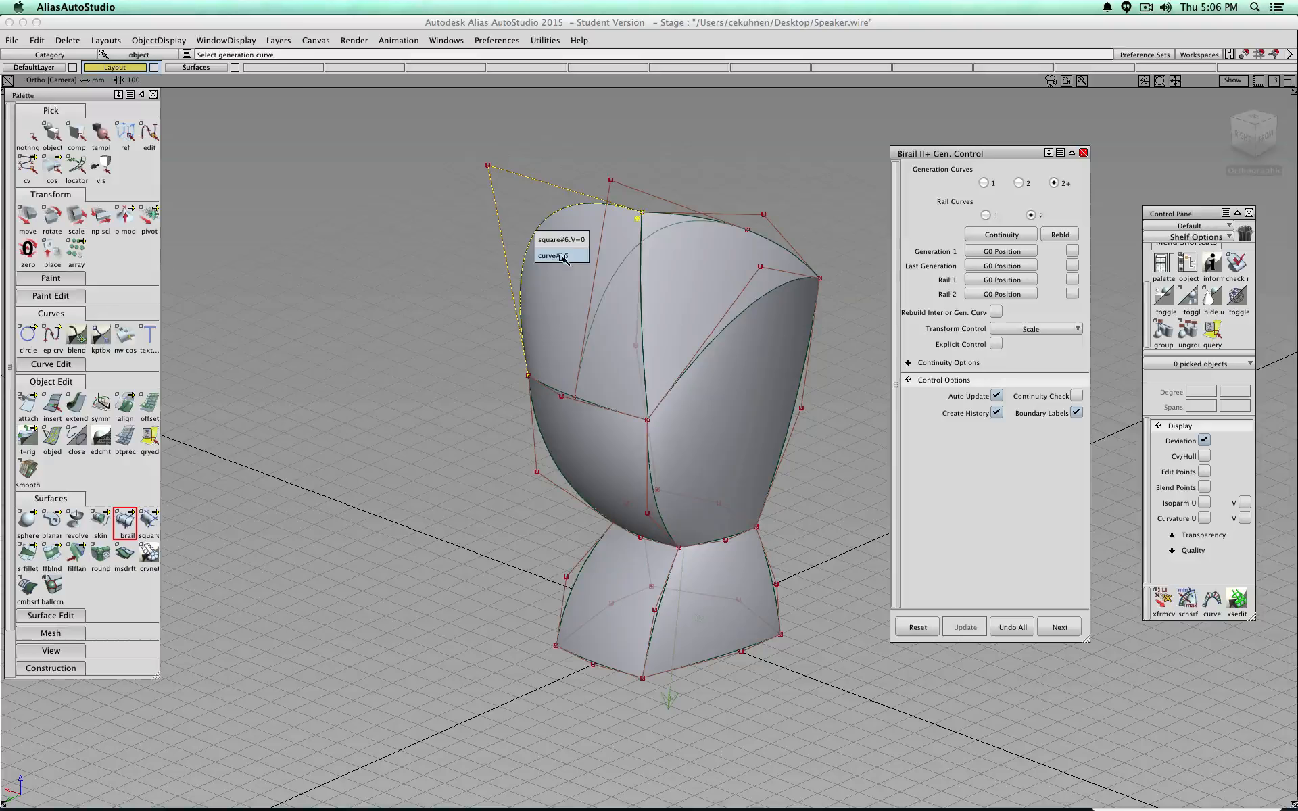
pyautogui.click(563, 256)
pyautogui.click(629, 265)
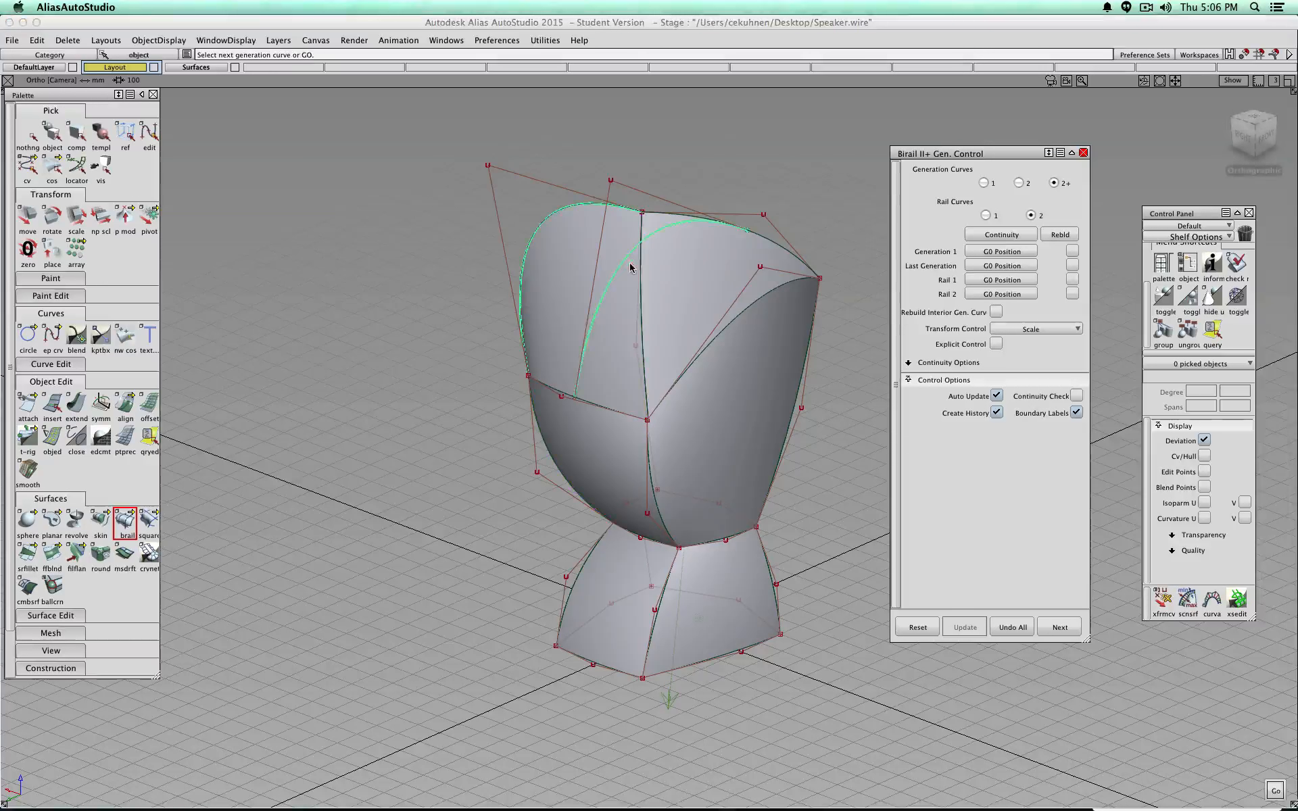
pyautogui.click(757, 305)
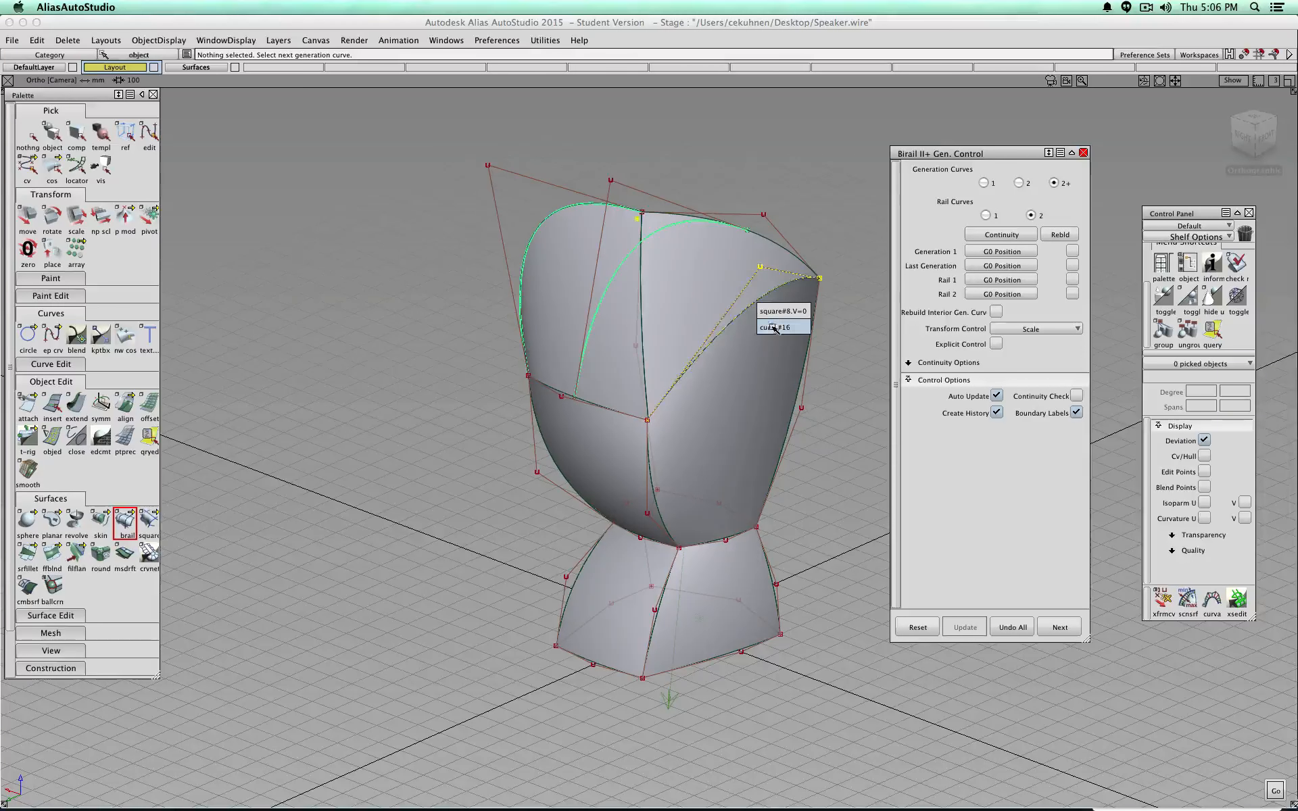
pyautogui.click(775, 327)
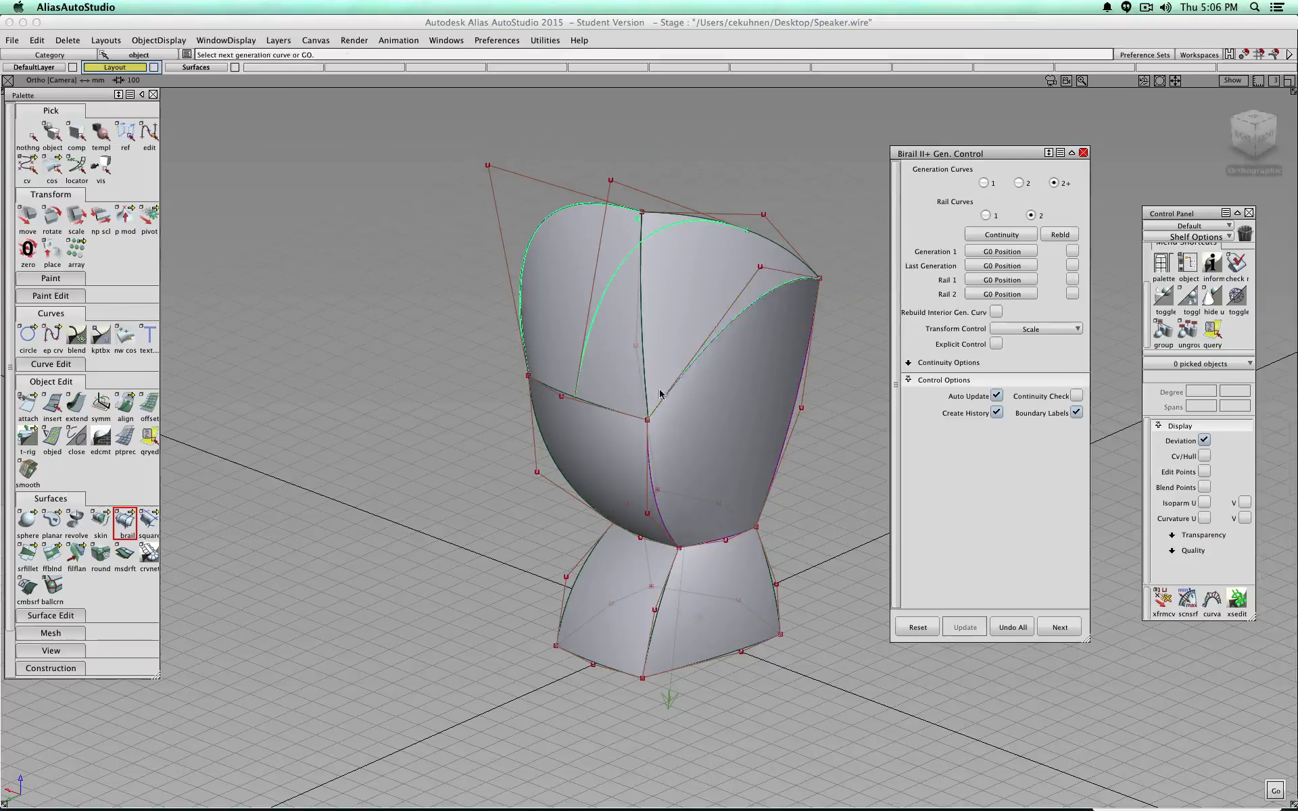
# Step: Complete the birail surface using the top opening's lower and upper end edges as rails, and close the birail options
pyautogui.click(591, 403)
pyautogui.click(617, 423)
pyautogui.click(775, 245)
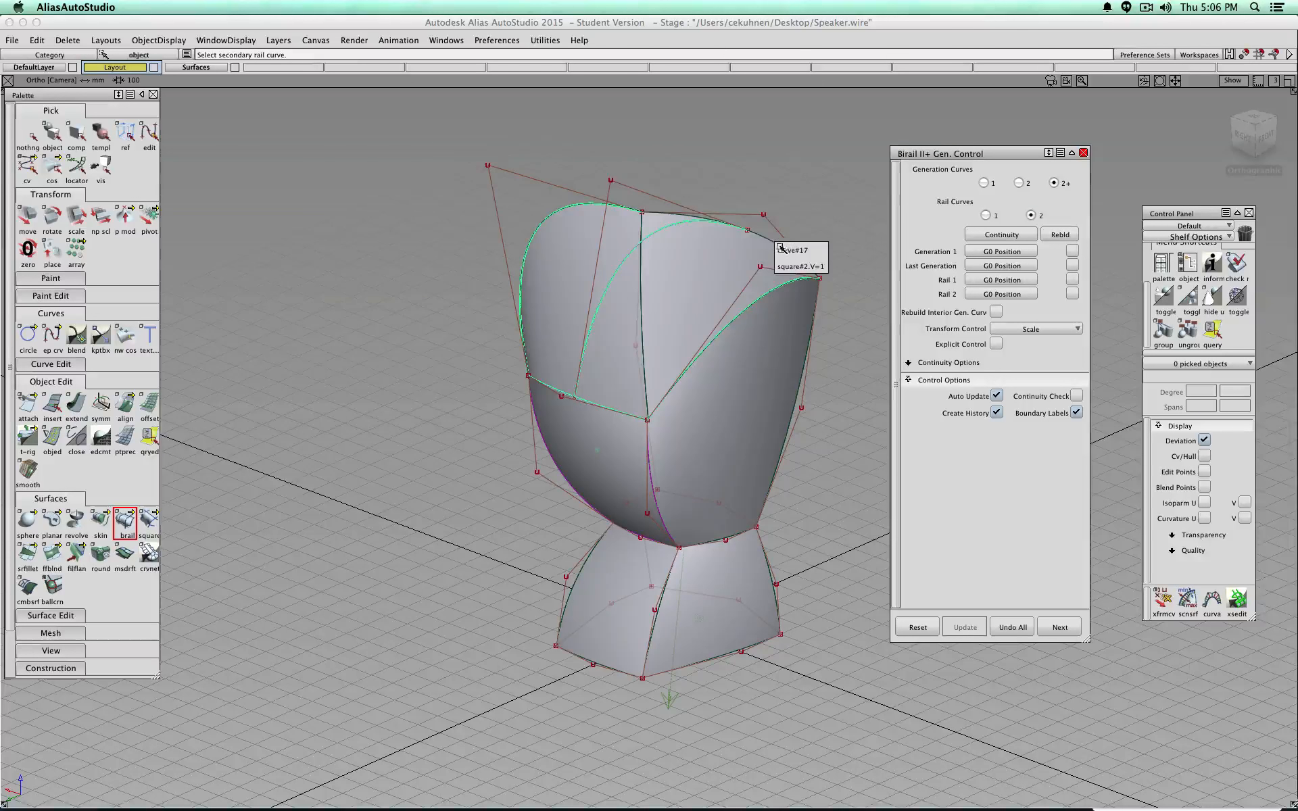
pyautogui.click(791, 265)
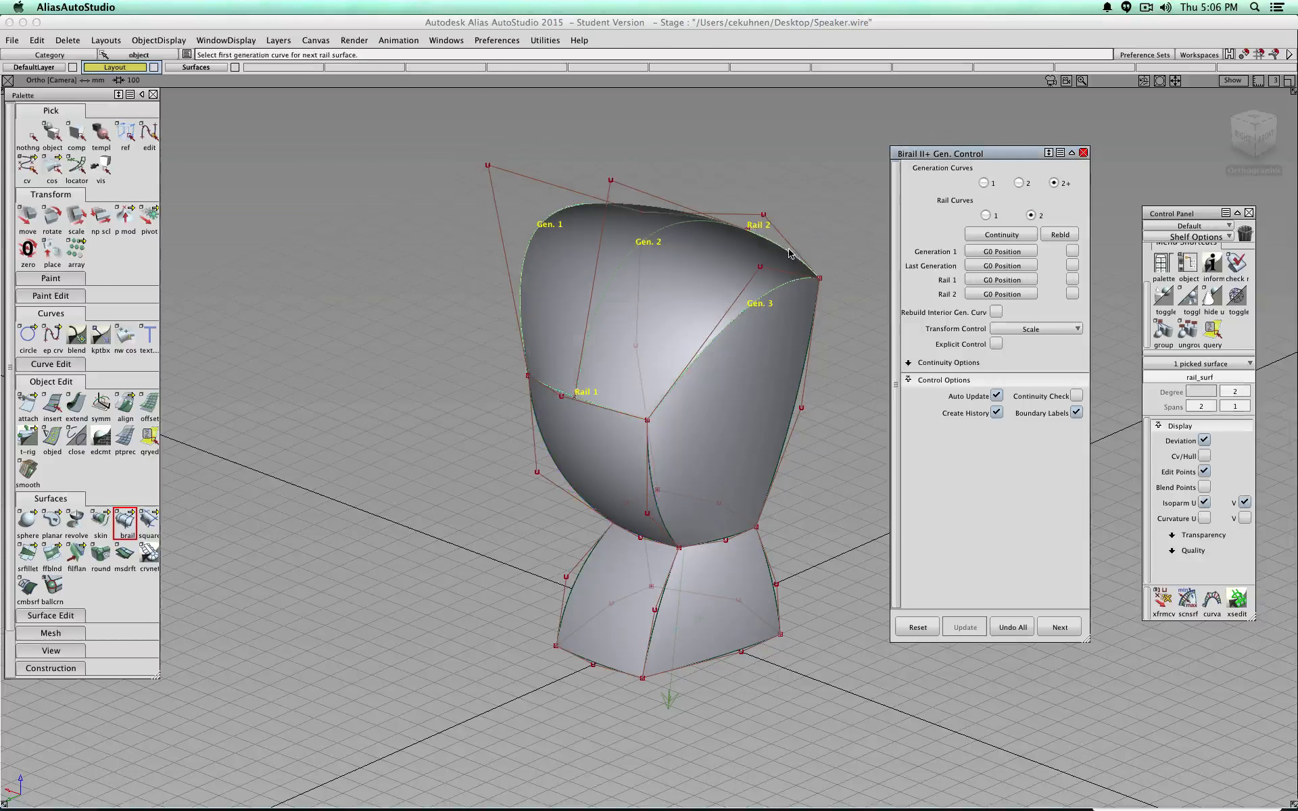
pyautogui.click(1084, 152)
pyautogui.click(52, 134)
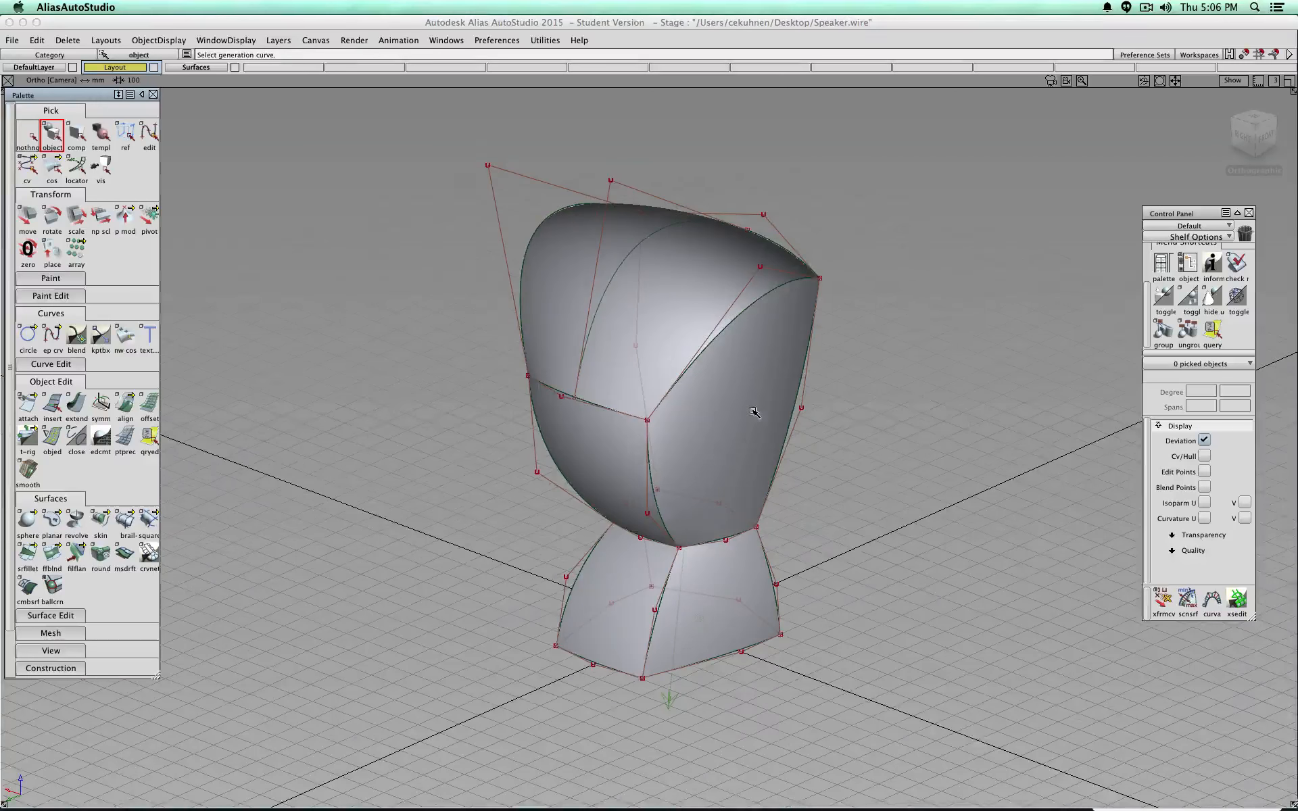
# Step: Examine the speaker form from all sides, including the back view, to judge the new crowned top surface
pyautogui.keyDown('alt'); pyautogui.keyDown('shift'); pyautogui.moveTo(754, 412); pyautogui.dragTo(811, 301); pyautogui.keyUp('shift'); pyautogui.keyUp('alt')
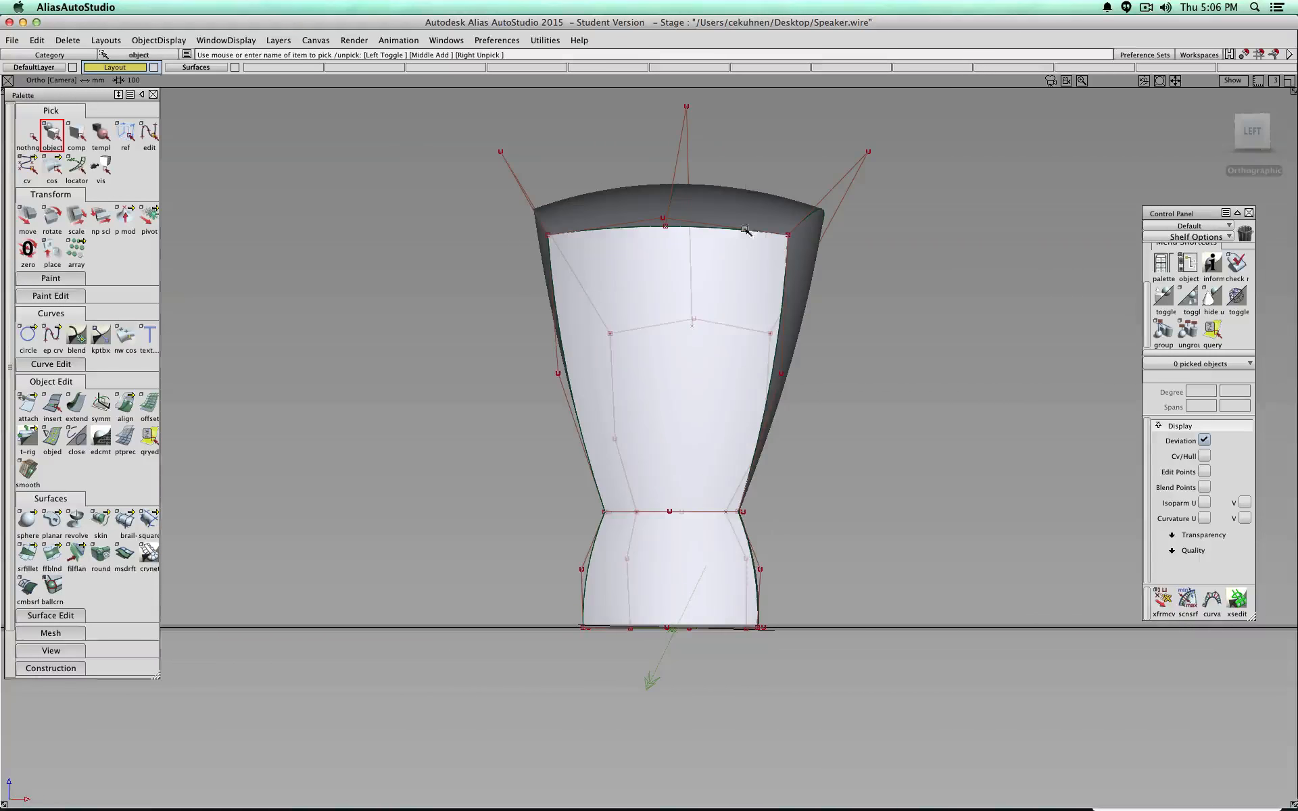
pyautogui.keyDown('alt'); pyautogui.keyDown('shift'); pyautogui.moveTo(534, 291); pyautogui.dragTo(1048, 425); pyautogui.keyUp('shift'); pyautogui.keyUp('alt')
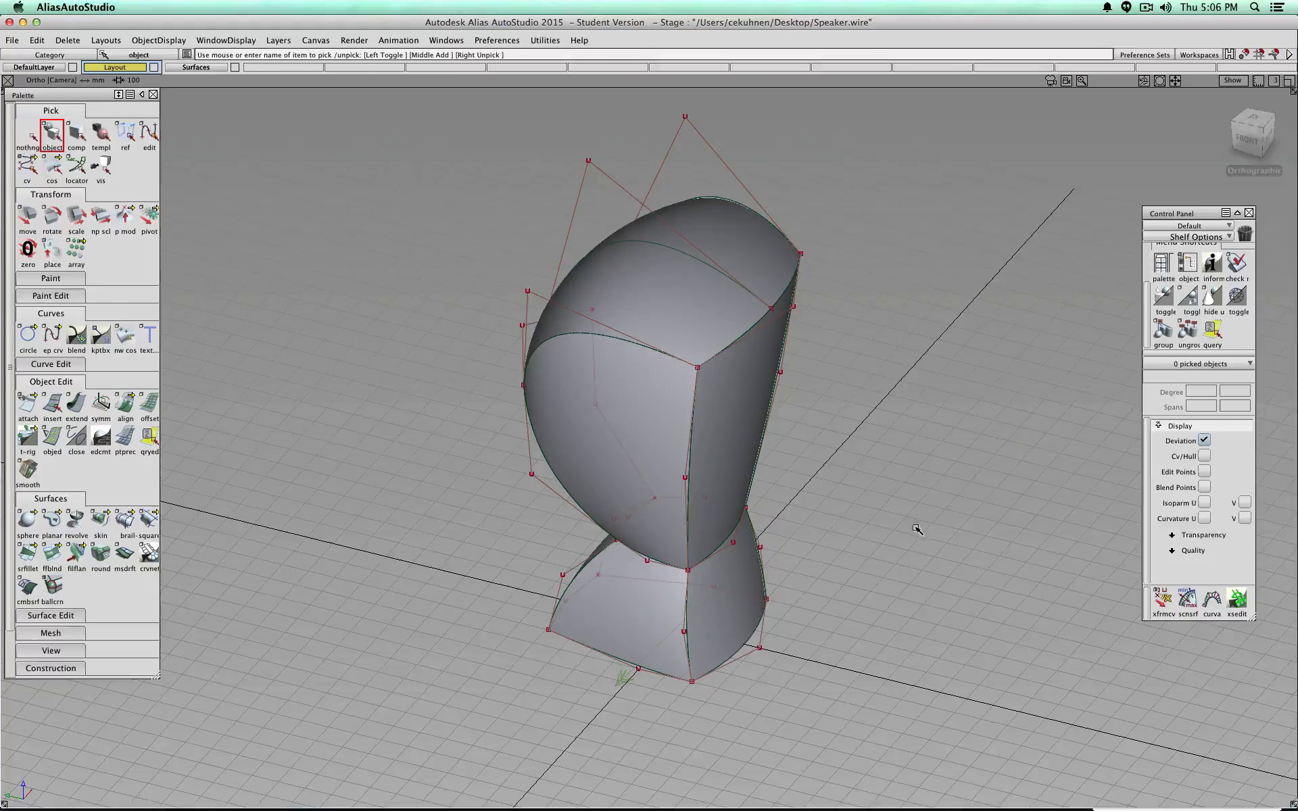
pyautogui.keyDown('alt'); pyautogui.keyDown('shift'); pyautogui.moveTo(740, 585); pyautogui.dragTo(643, 585); pyautogui.keyUp('shift'); pyautogui.keyUp('alt')
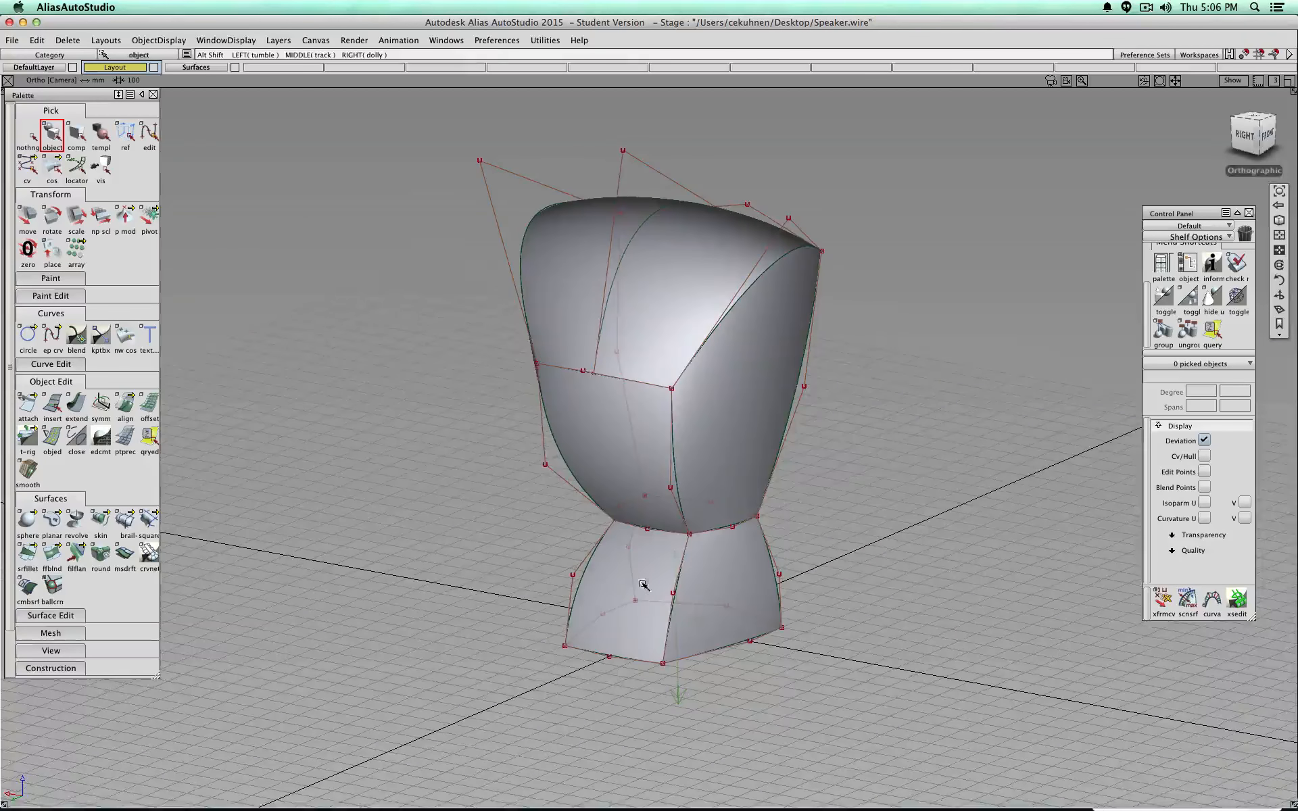
pyautogui.keyDown('alt'); pyautogui.keyDown('shift'); pyautogui.moveTo(464, 571); pyautogui.dragTo(708, 352); pyautogui.keyUp('shift'); pyautogui.keyUp('alt')
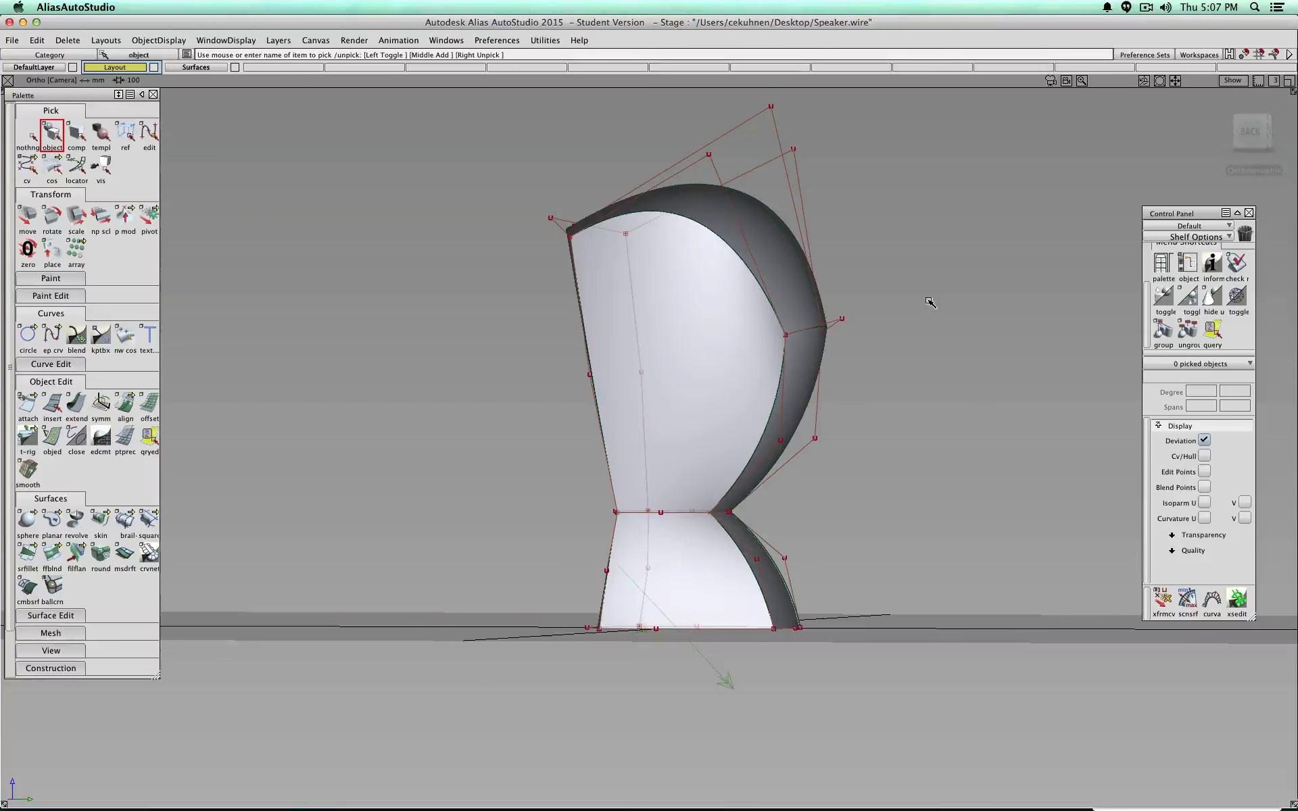
pyautogui.click(1245, 132)
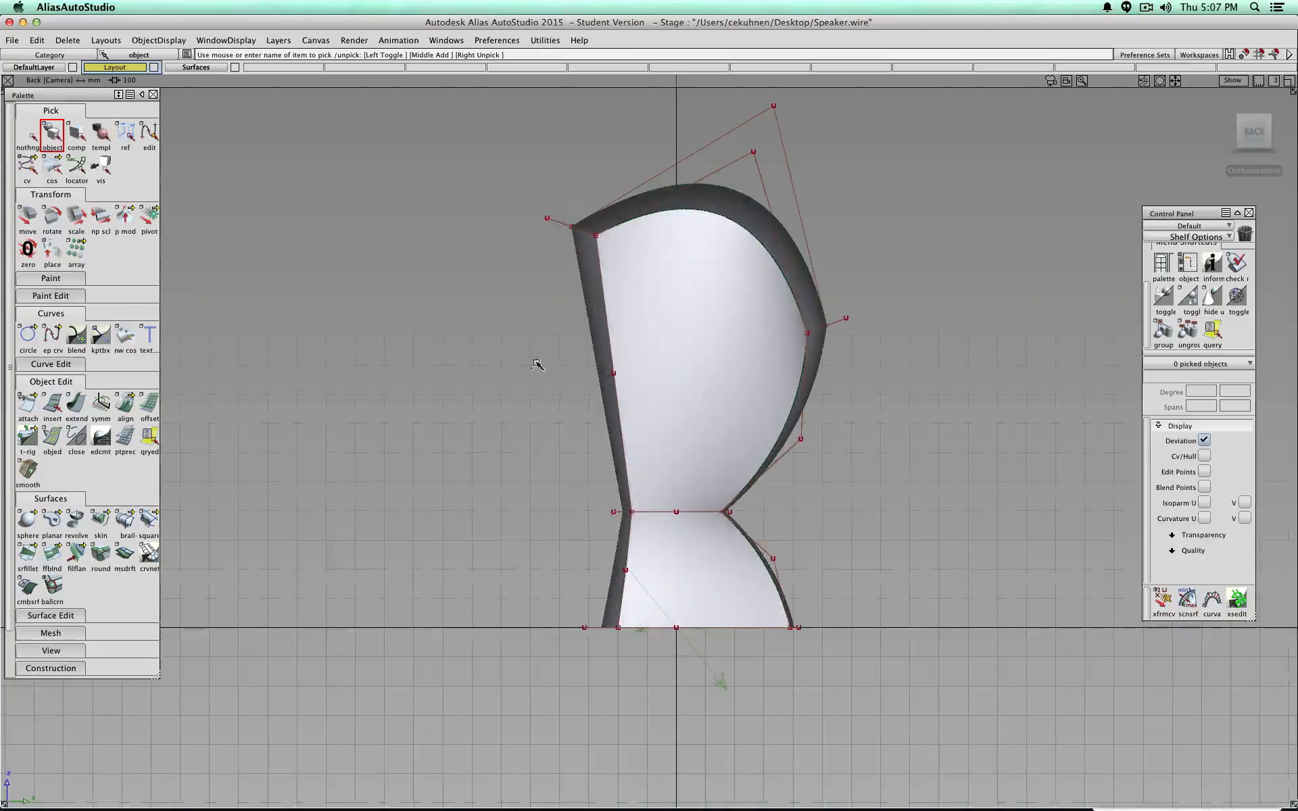
pyautogui.keyDown('alt'); pyautogui.keyDown('shift'); pyautogui.moveTo(504, 366); pyautogui.dragTo(1018, 423); pyautogui.keyUp('shift'); pyautogui.keyUp('alt')
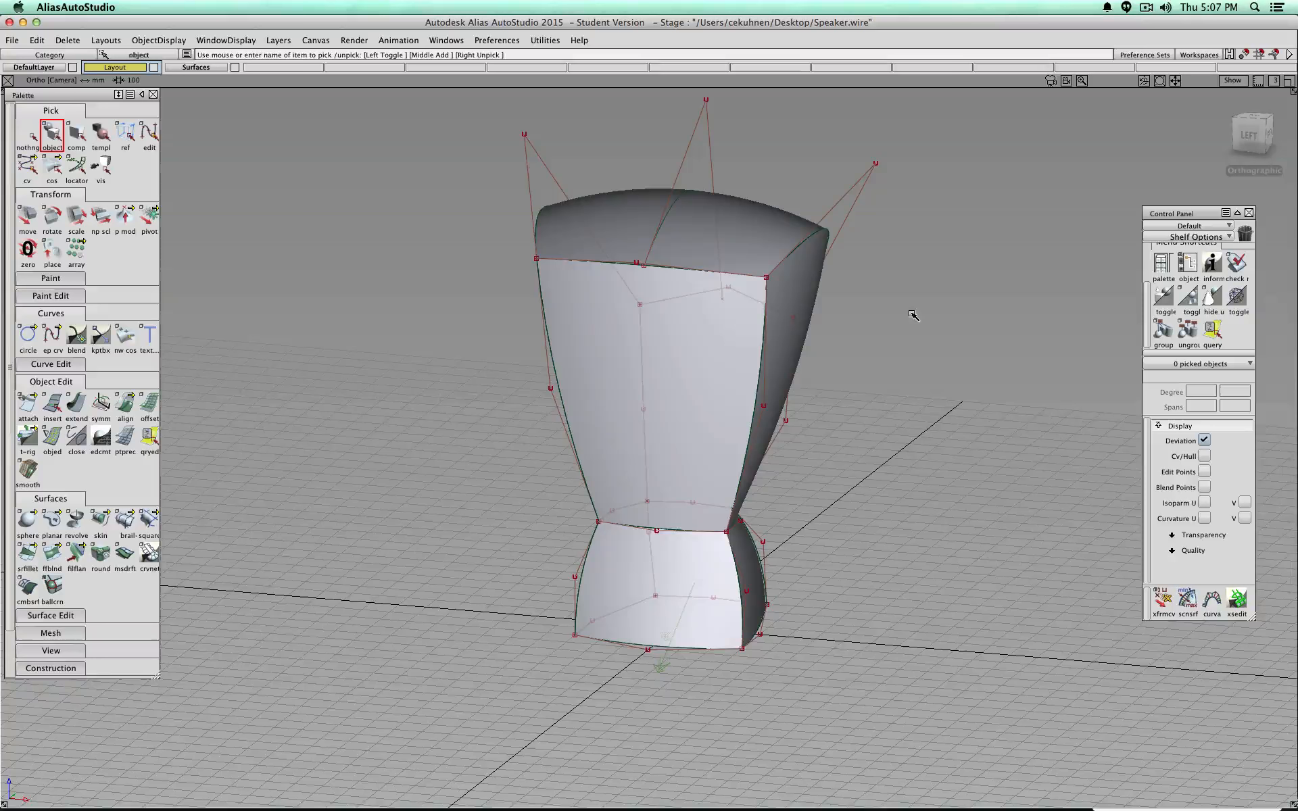
pyautogui.click(1258, 135)
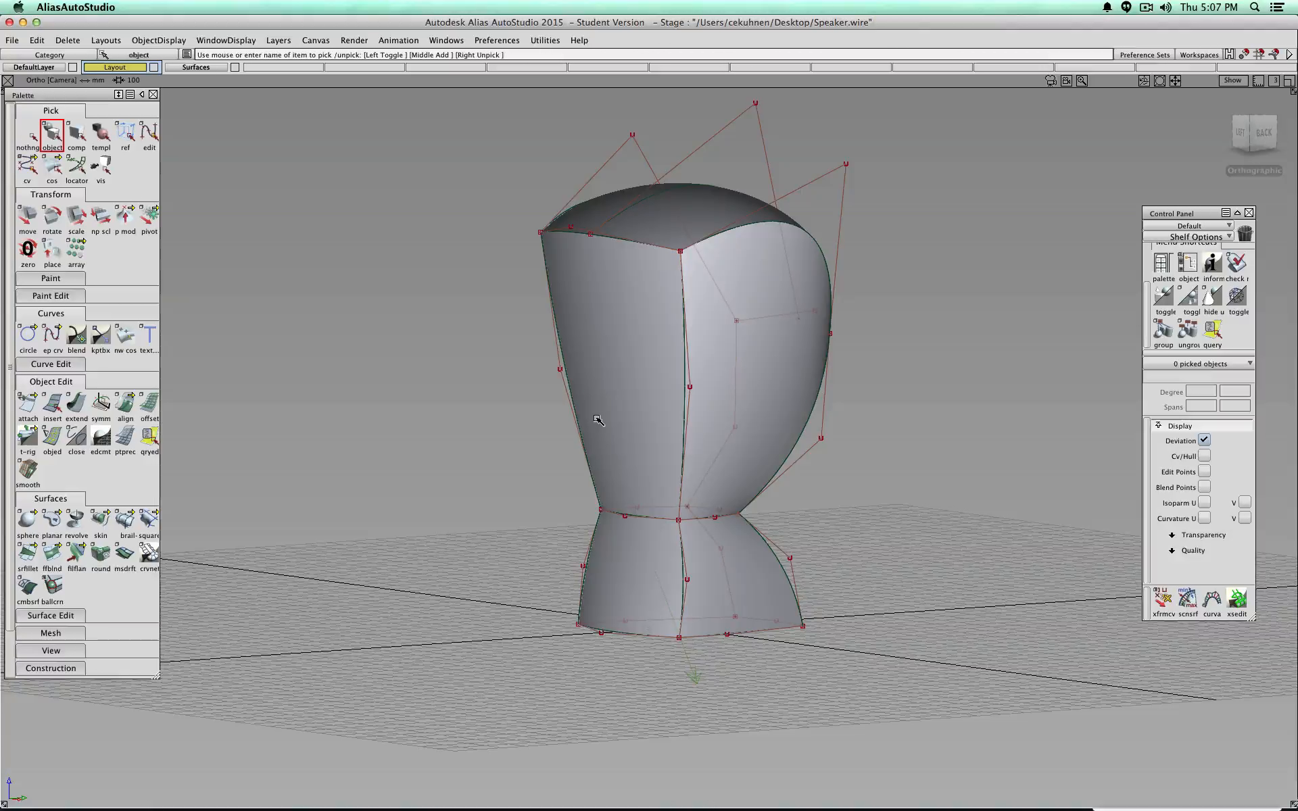
pyautogui.hotkey('alt', 'shift')
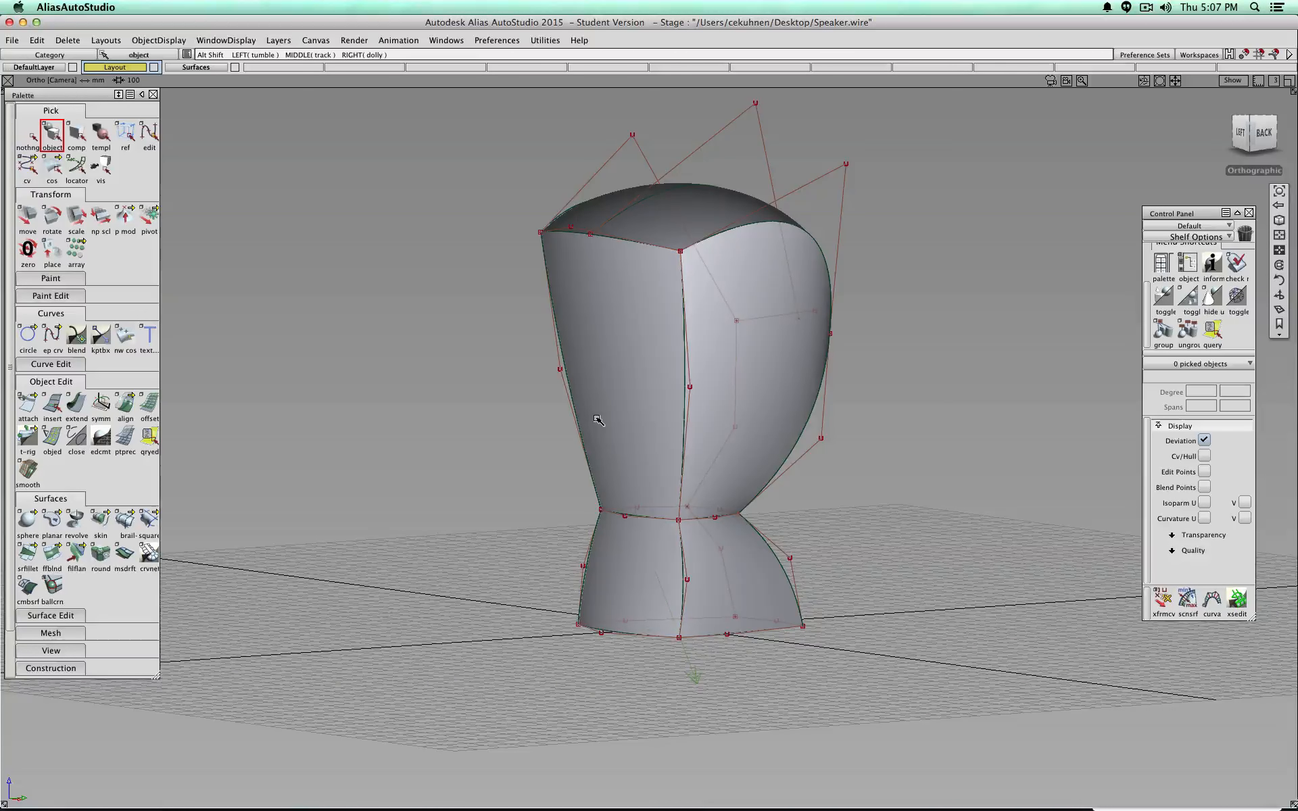